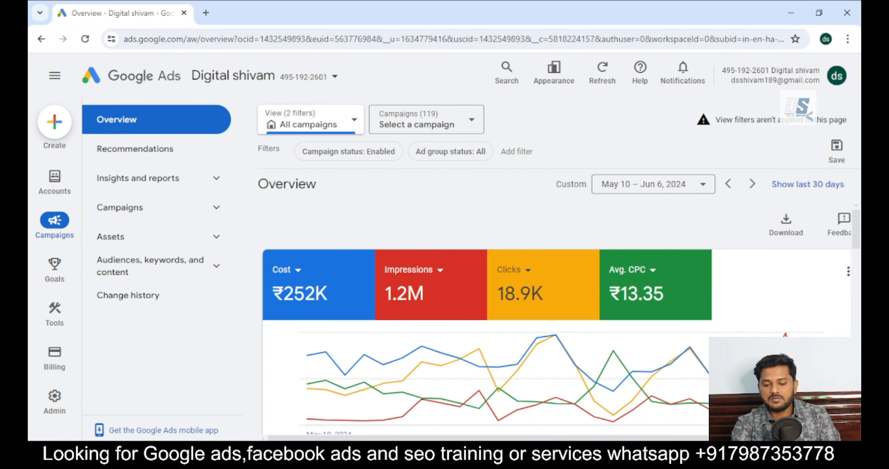
Switch to Google Tag Manager, open the installation code for the c81040-10.myshopify container and copy the <head> snippet.
mouse_move(458, 455)
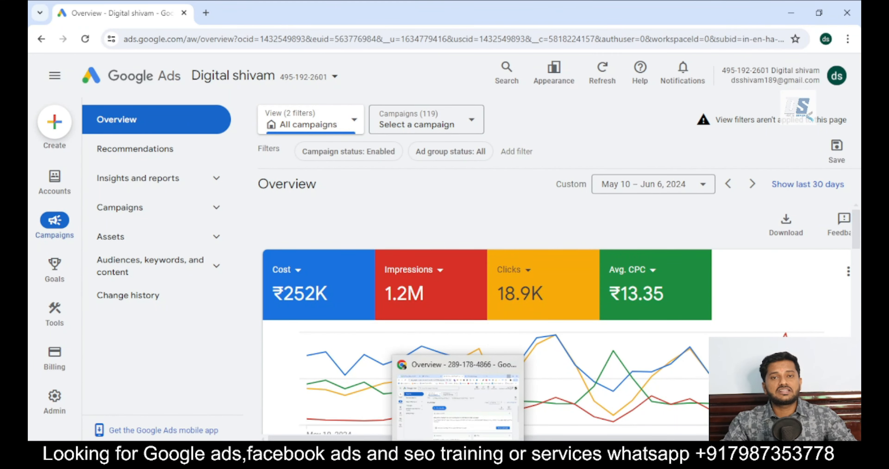
click(458, 403)
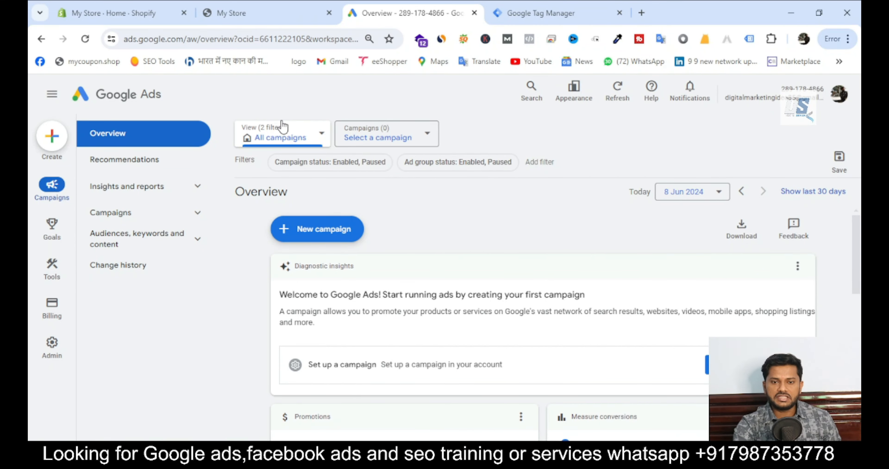
click(269, 7)
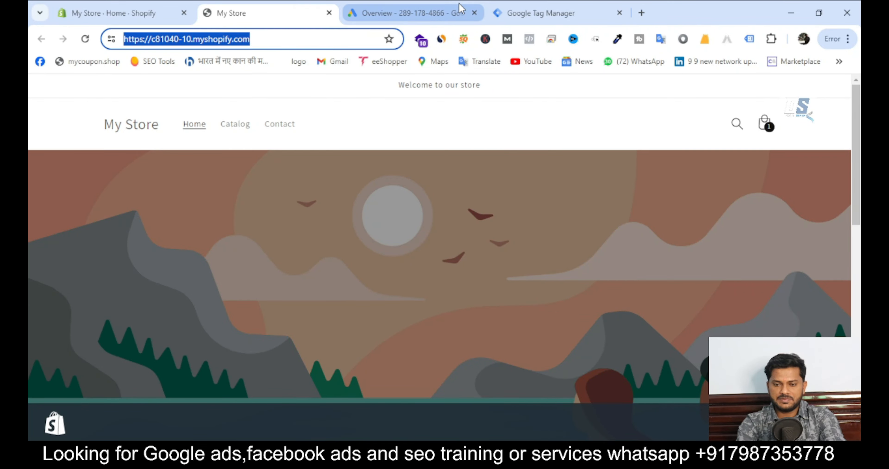
click(517, 6)
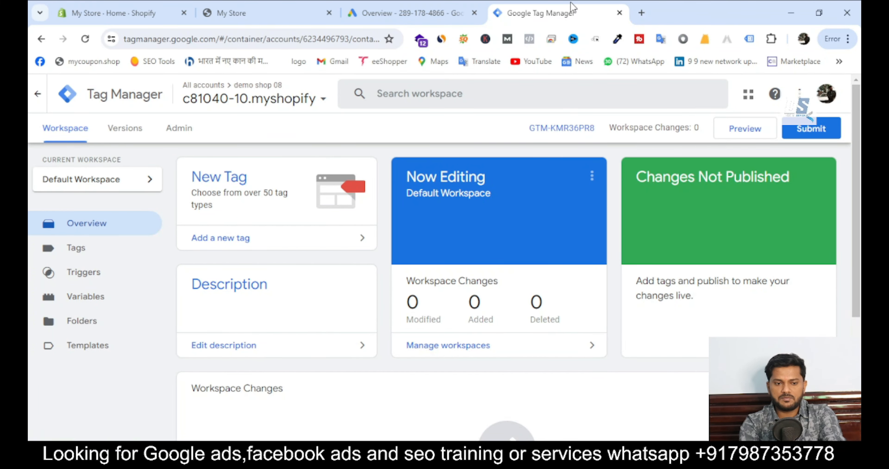
click(561, 133)
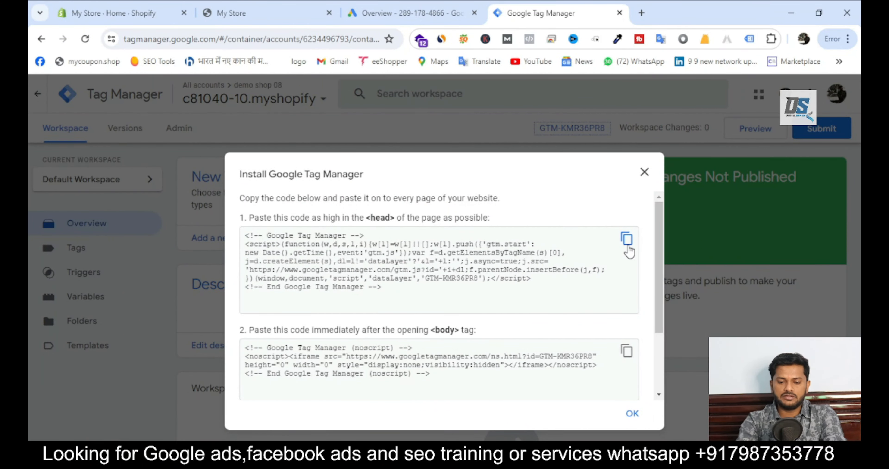
click(627, 239)
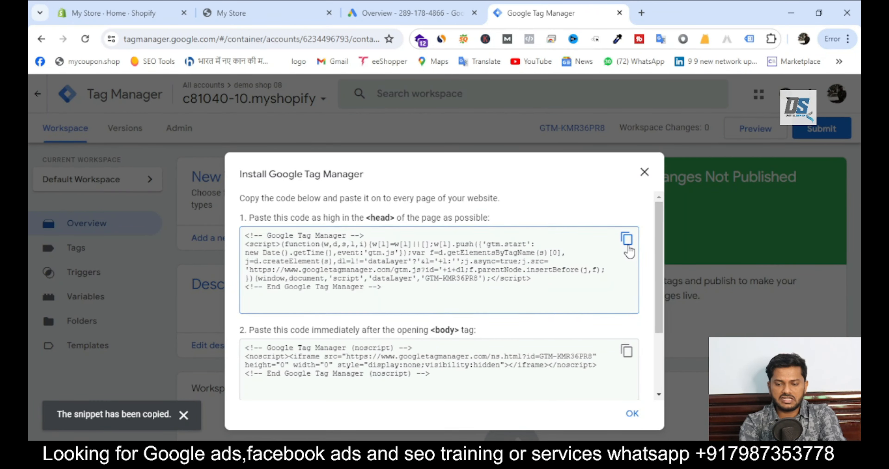
click(627, 239)
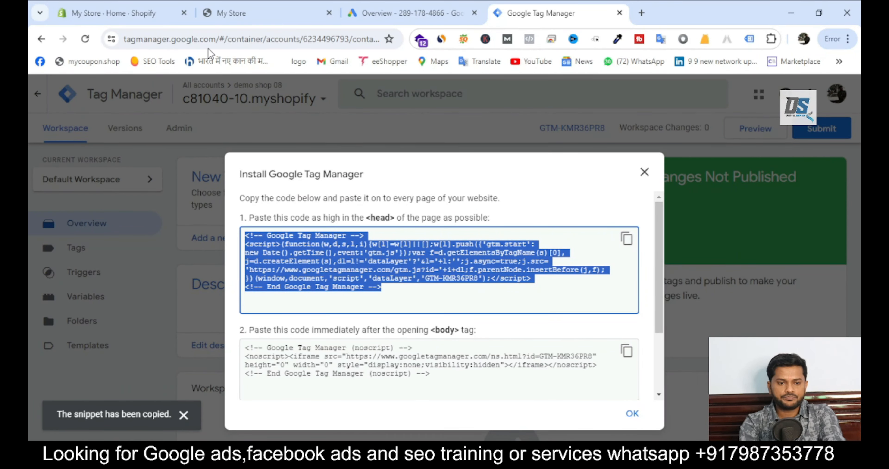
Switch to the Shopify admin and open theme.liquid in the code editor of the online store's Dawn theme.
click(139, 16)
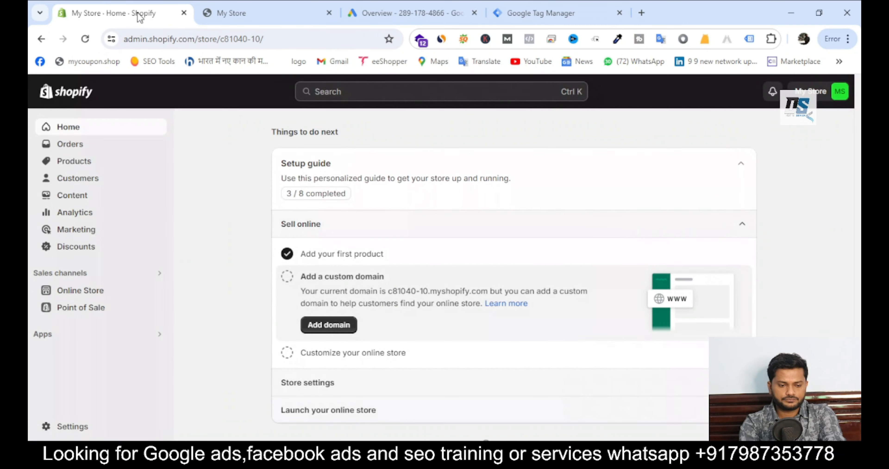
click(91, 294)
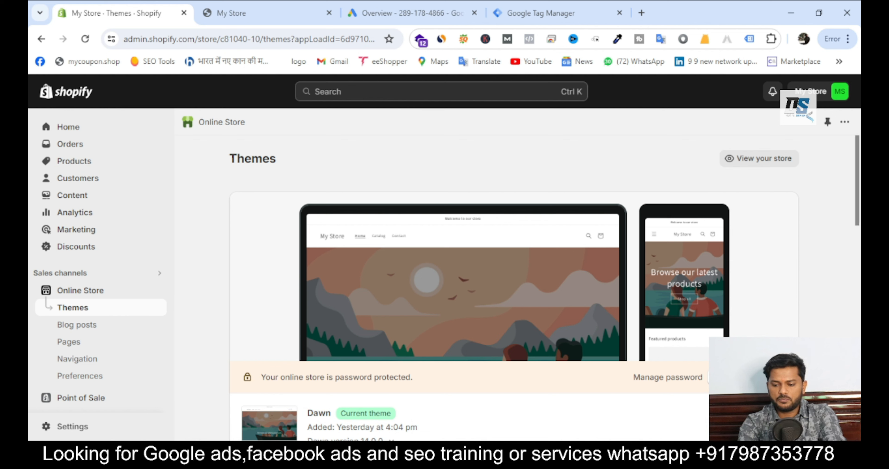
click(720, 426)
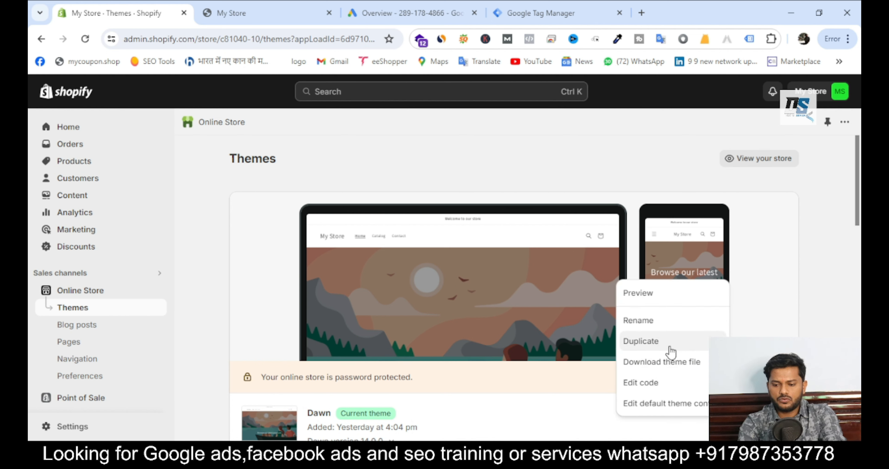
click(653, 386)
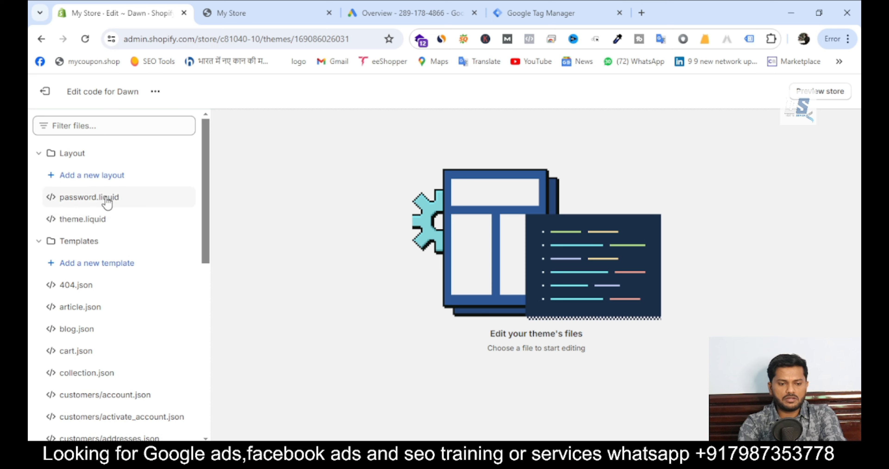
click(83, 219)
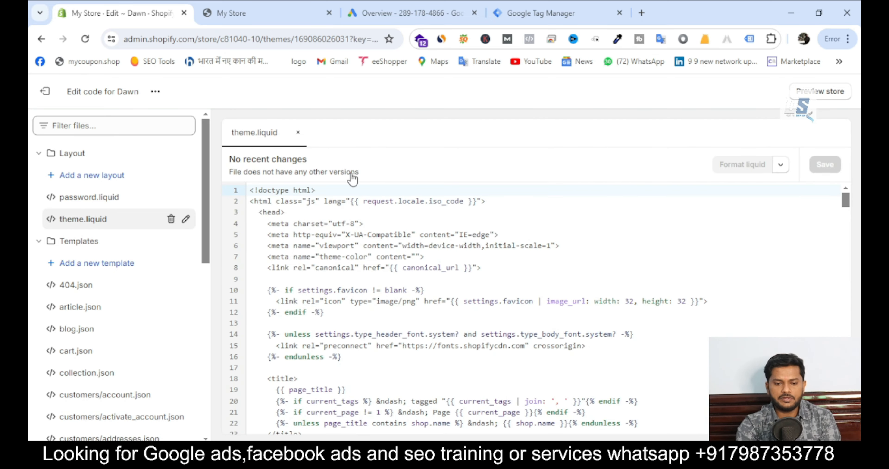
Paste the Google Tag Manager snippet on a new line directly after the opening <head> tag of theme.liquid.
click(289, 212)
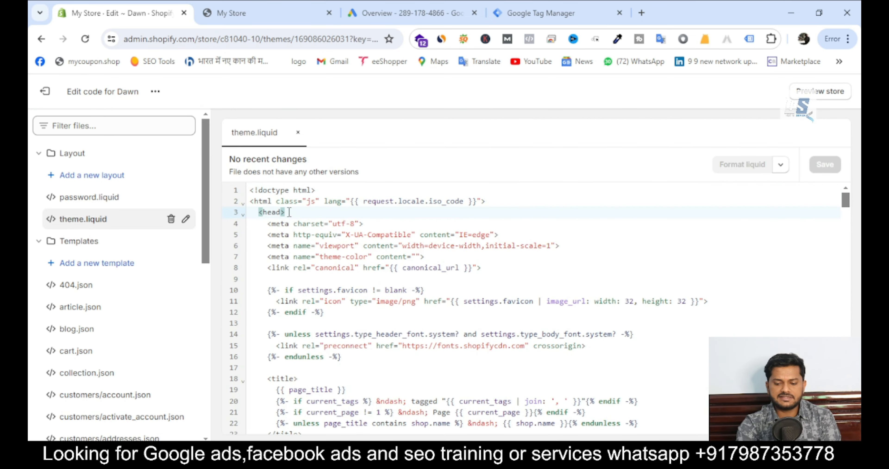
key(Return)
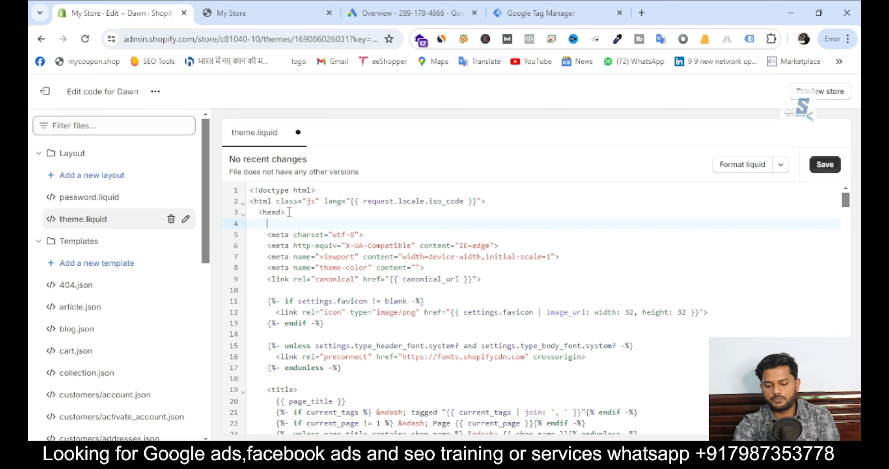
key(ctrl+v)
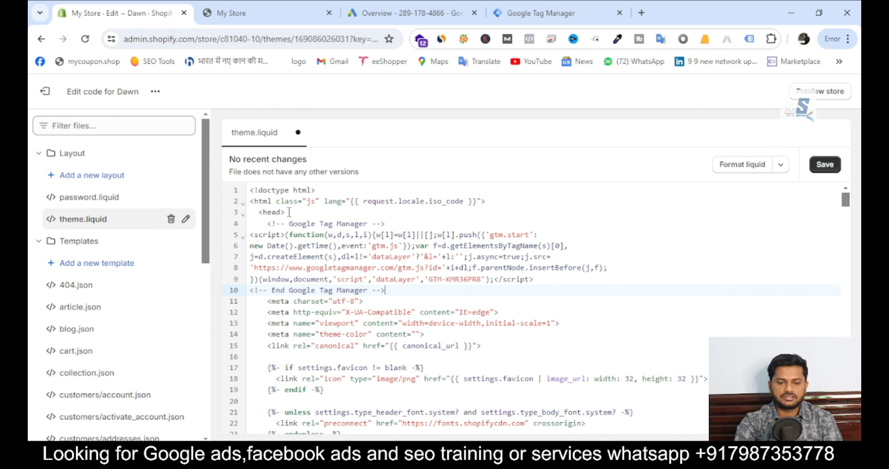
Switch to Google Tag Manager and copy the noscript snippet meant for the opening <body> tag.
click(528, 10)
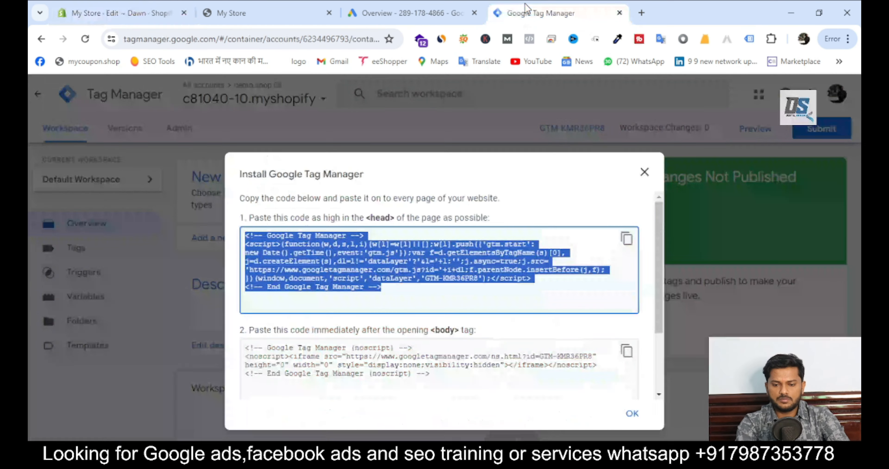
click(626, 351)
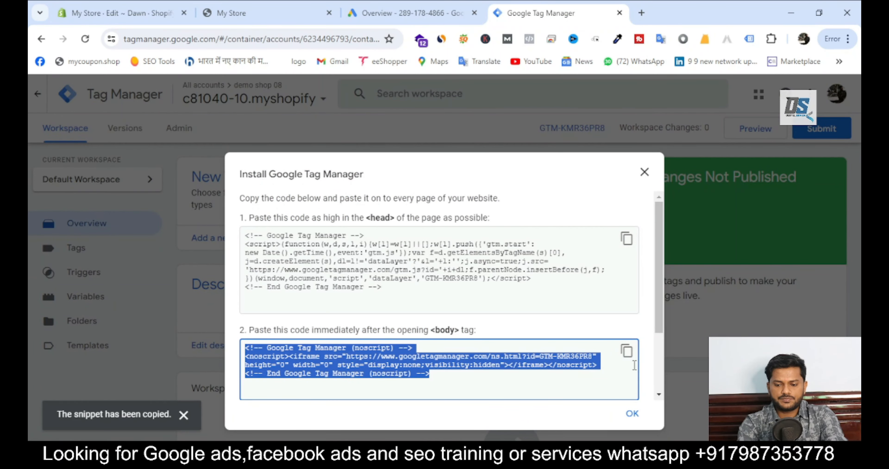
click(625, 355)
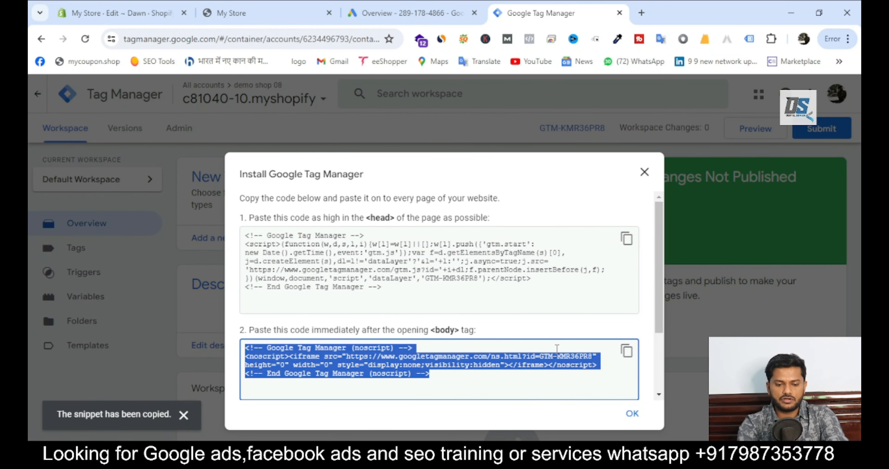
Back in Shopify's theme.liquid, paste the noscript snippet after the skip-to-content link's opening tag beneath <body>, and save the file.
click(131, 13)
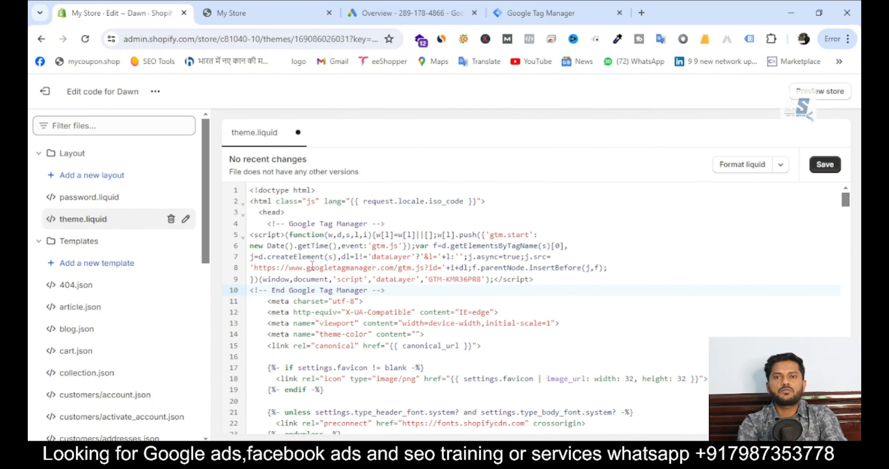
scroll(314, 272, down, 9)
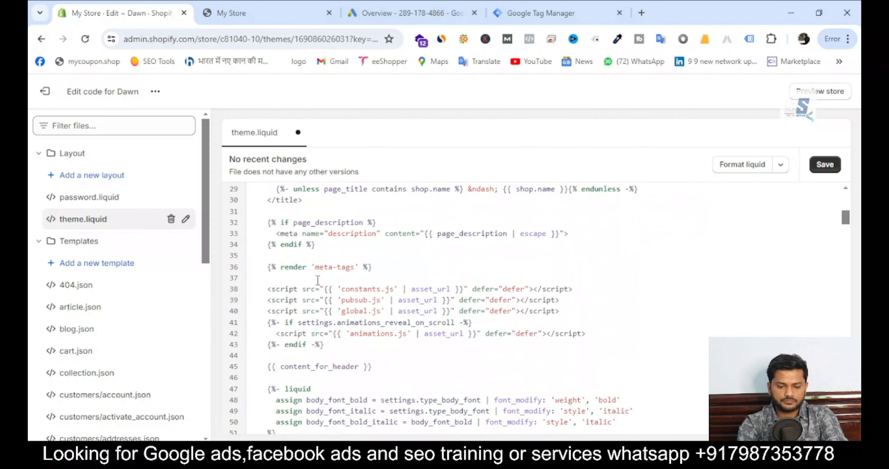
scroll(317, 280, down, 8)
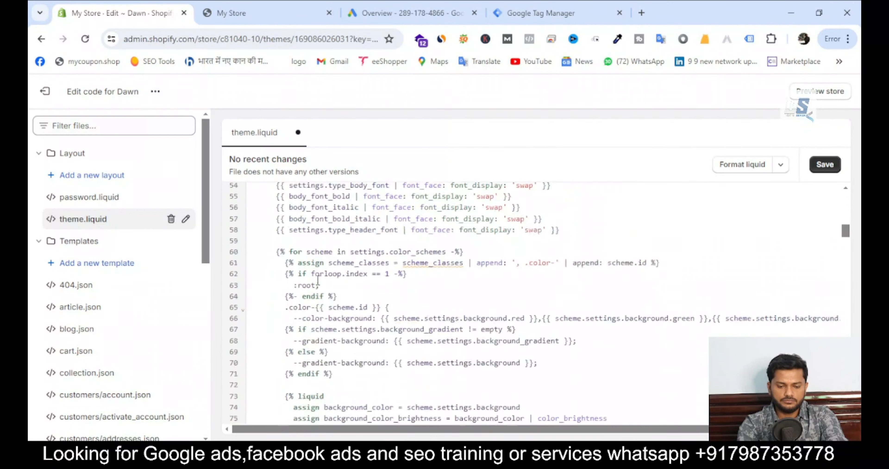
scroll(317, 280, down, 15)
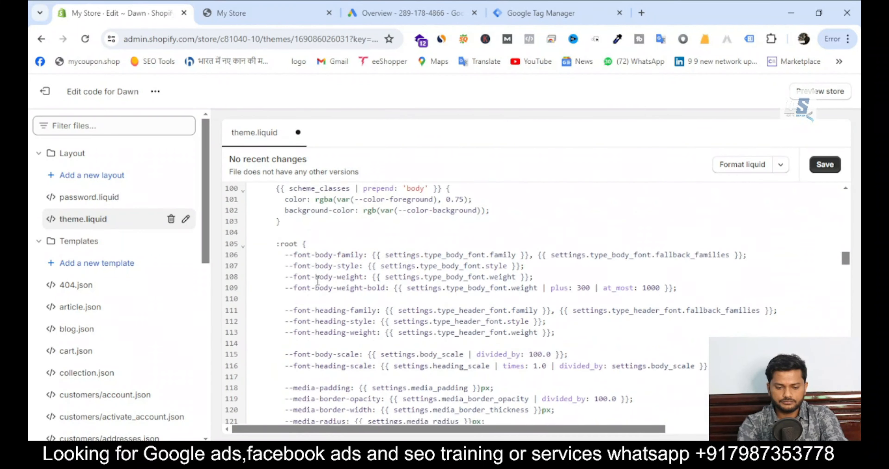
scroll(318, 281, down, 17)
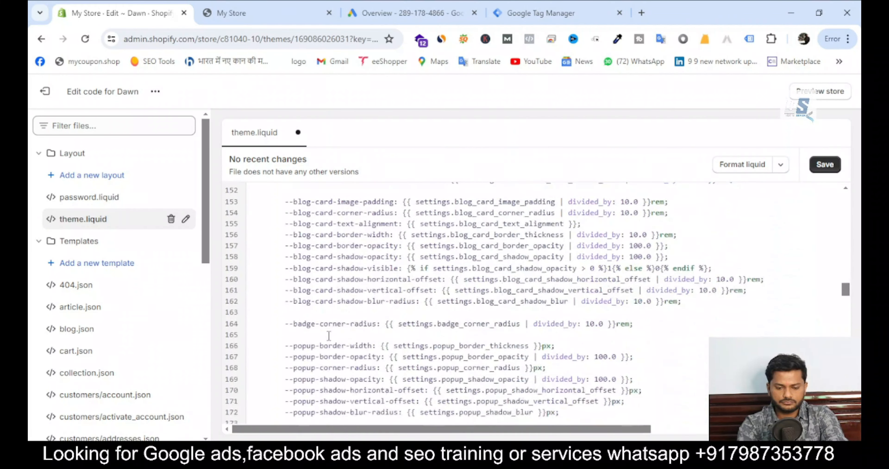
scroll(329, 335, down, 20)
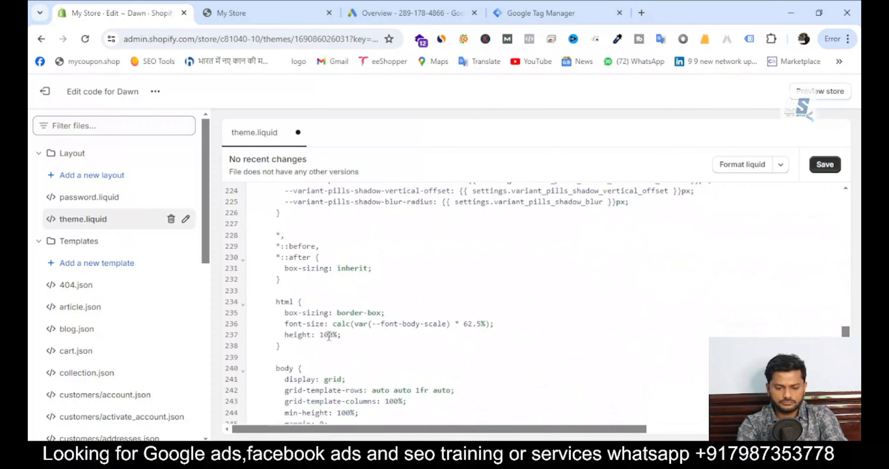
scroll(328, 335, down, 11)
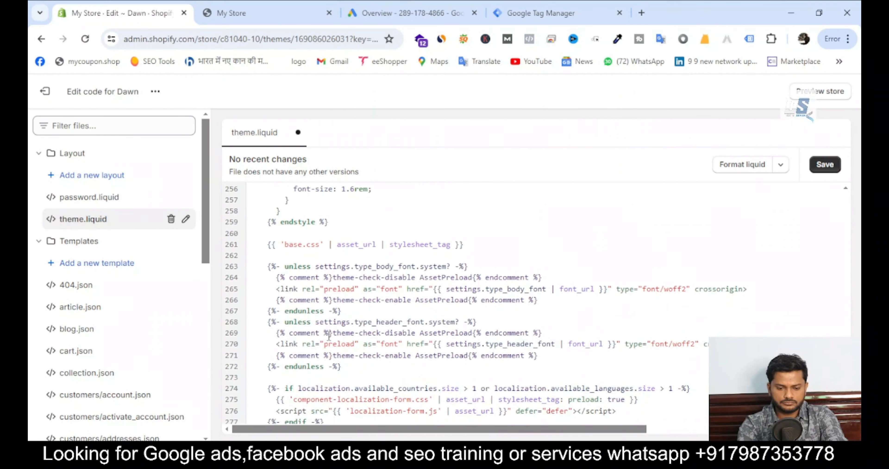
scroll(328, 335, down, 9)
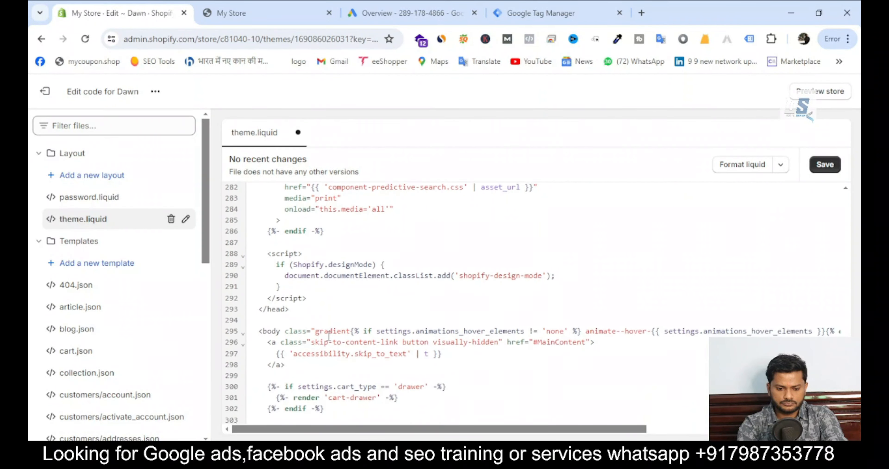
scroll(328, 335, down, 1)
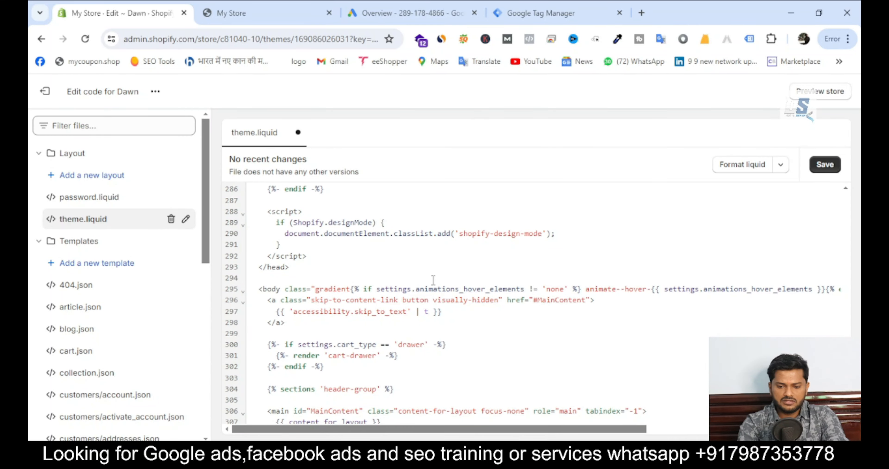
click(599, 301)
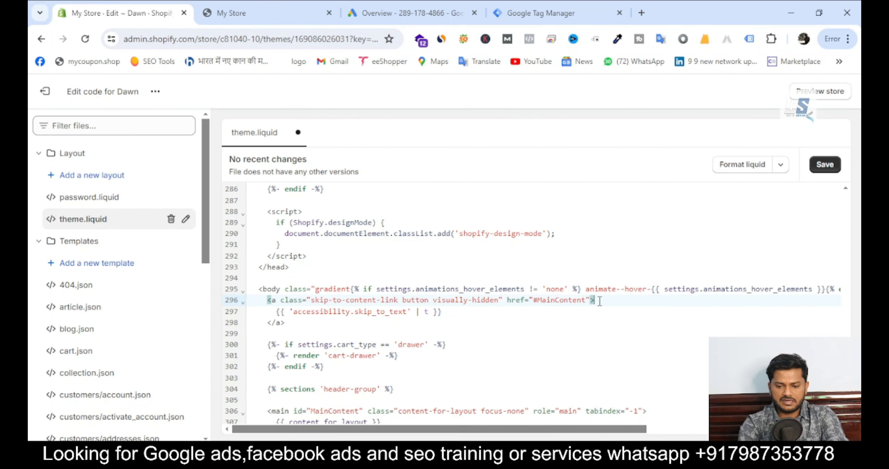
key(Return)
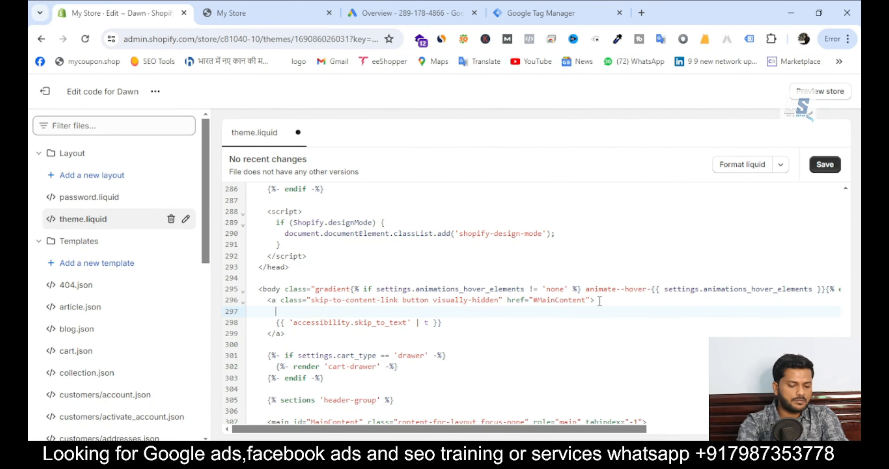
key(ctrl+v)
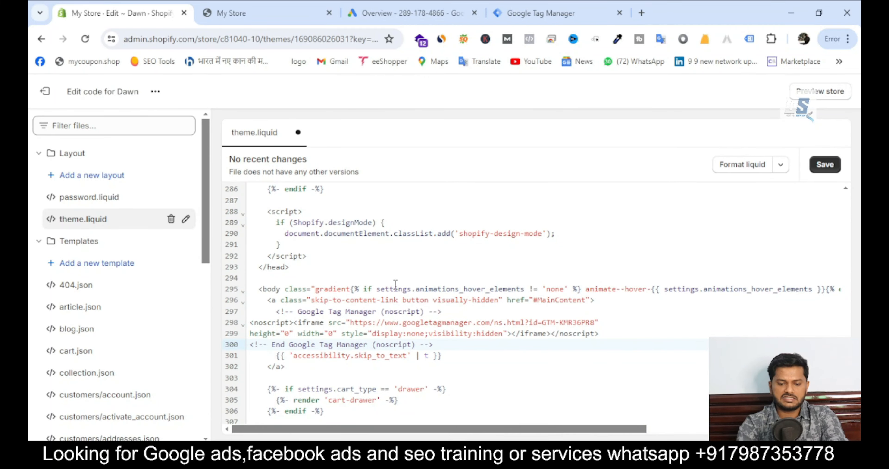
click(825, 165)
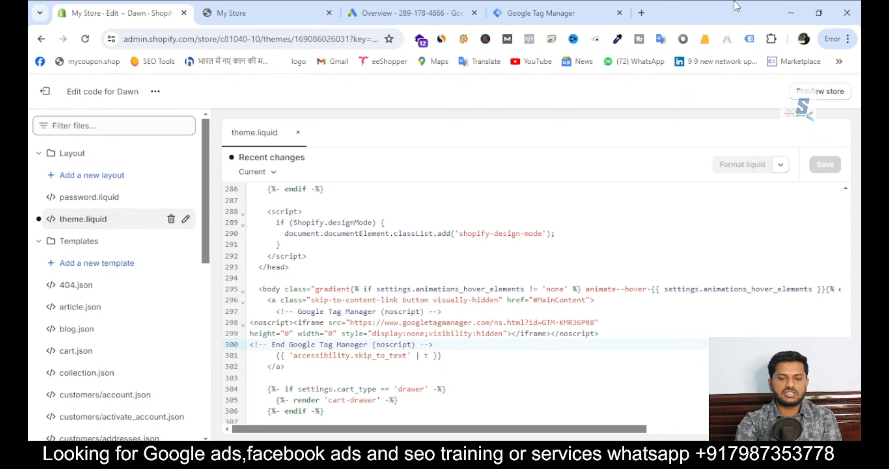
Copy the <head> snippet again from Google Tag Manager and return to the Shopify theme code editor.
click(601, 6)
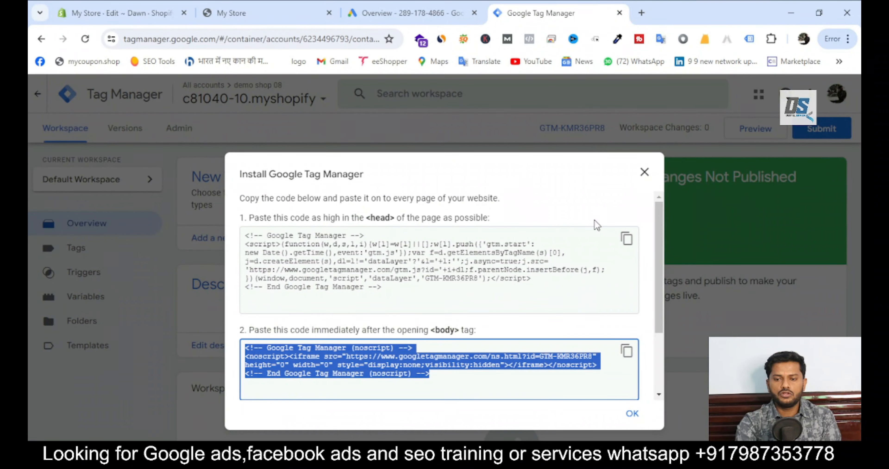
click(626, 239)
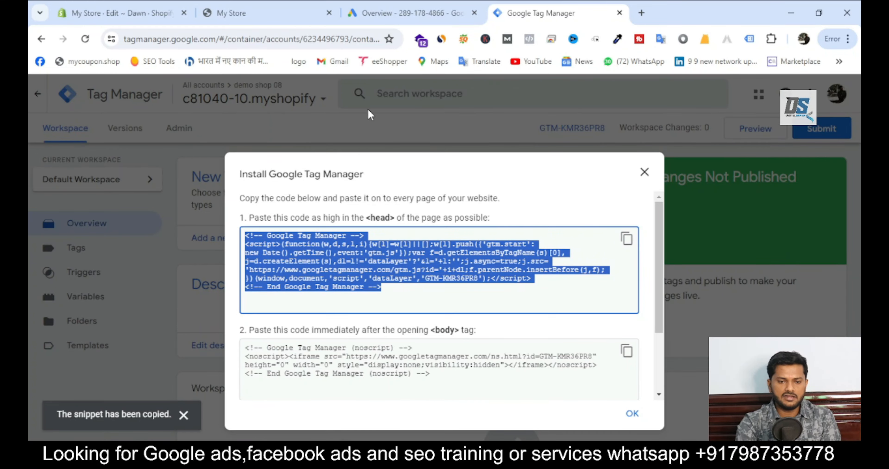
click(243, 12)
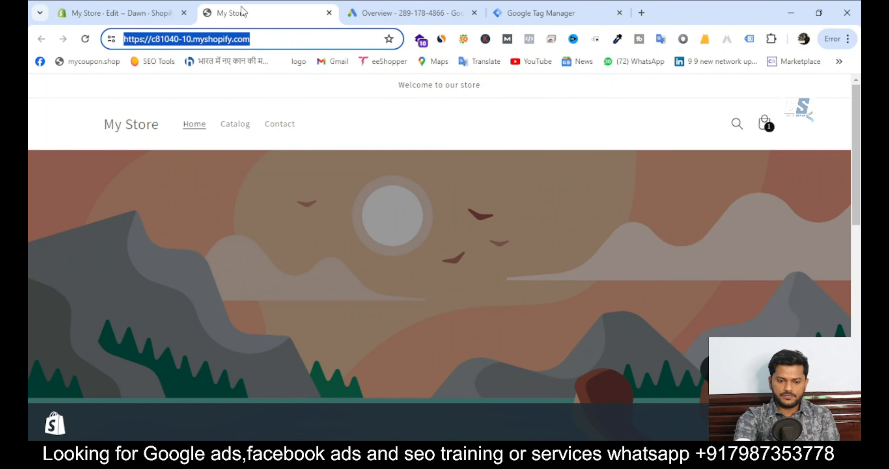
click(64, 5)
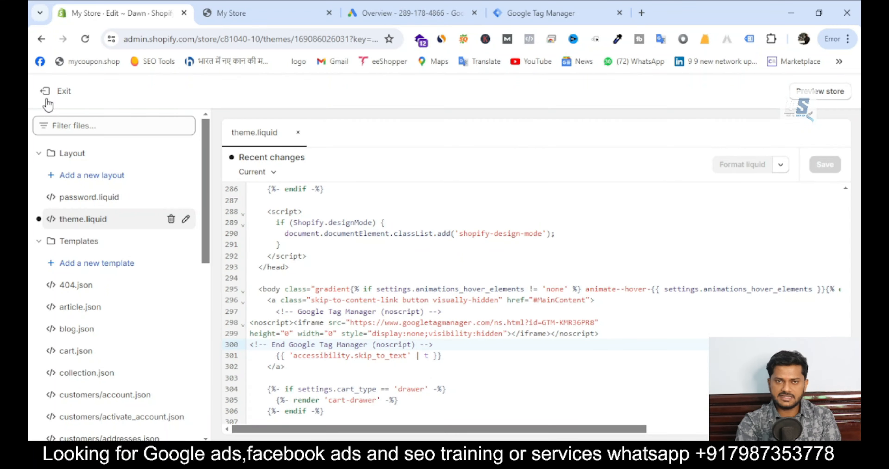
Exit the theme code editor and open the Checkout page of the store settings.
click(45, 91)
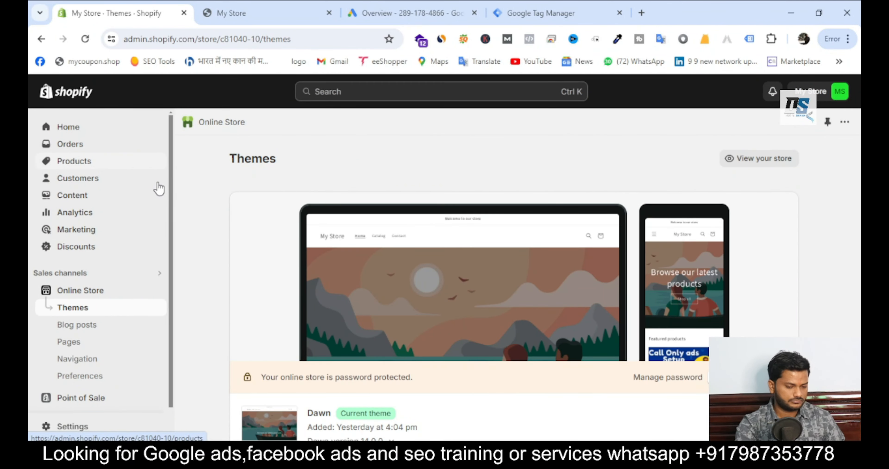
click(65, 427)
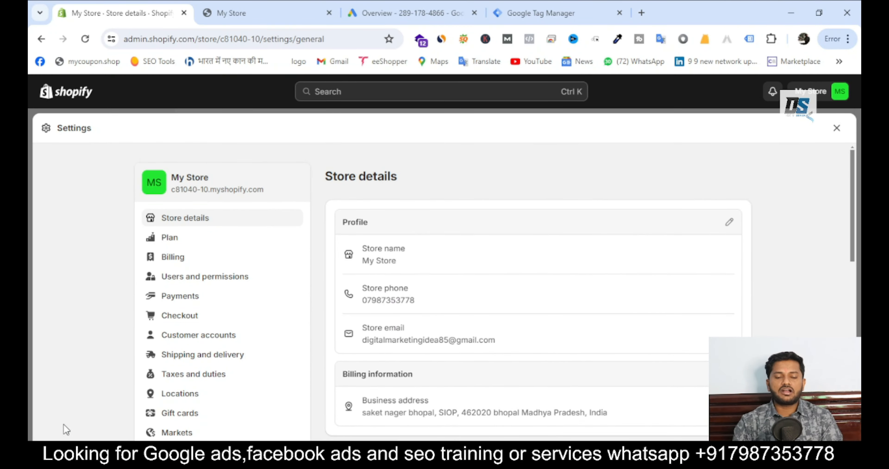
click(195, 315)
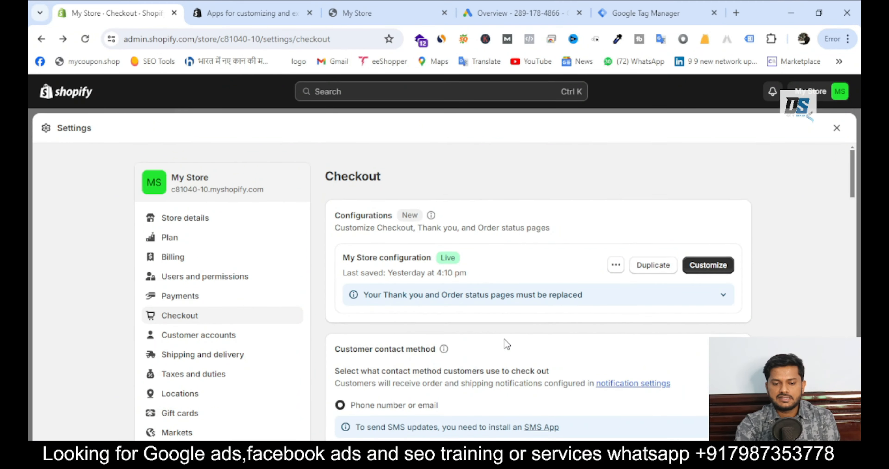
Paste the Google Tag Manager <head> snippet into the order status page's additional scripts and save the checkout settings.
scroll(506, 344, down, 15)
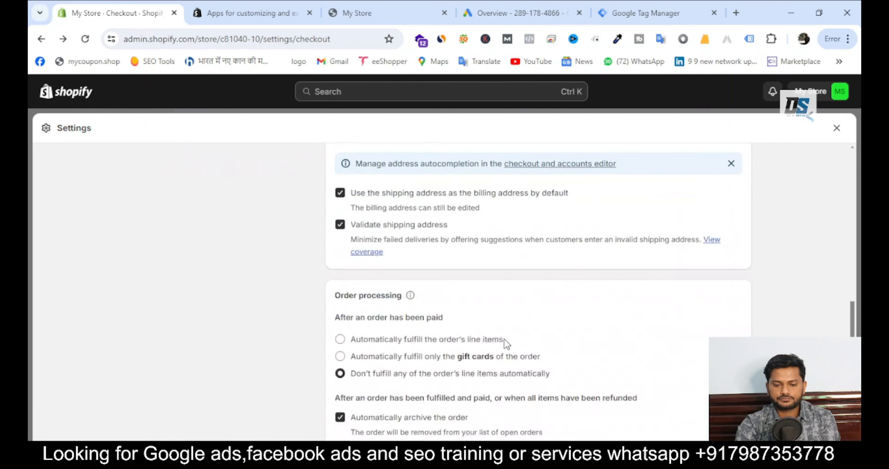
scroll(506, 344, down, 3)
click(518, 203)
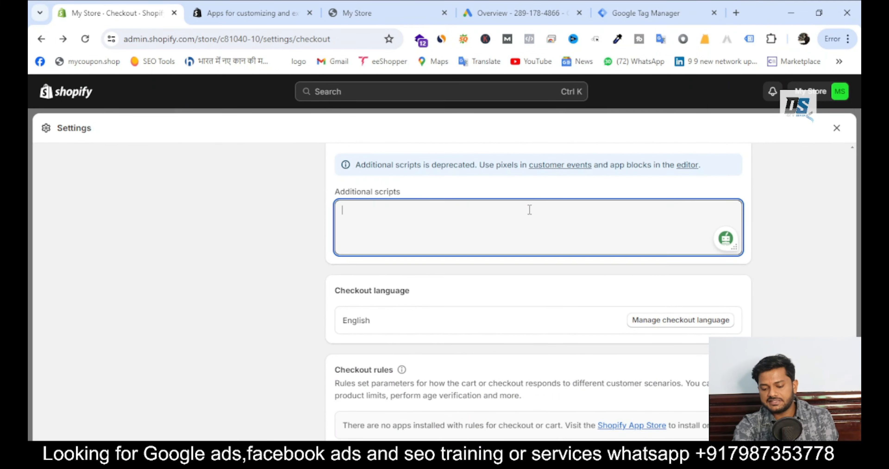
key(ctrl+v)
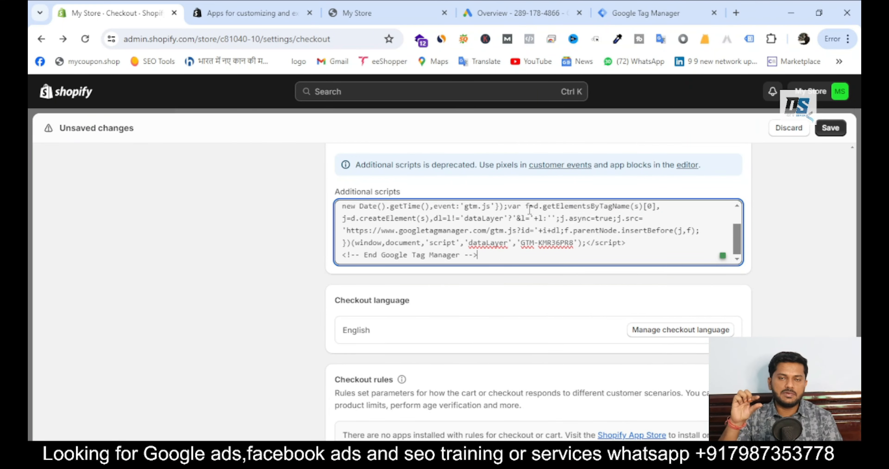
scroll(529, 208, up, 1)
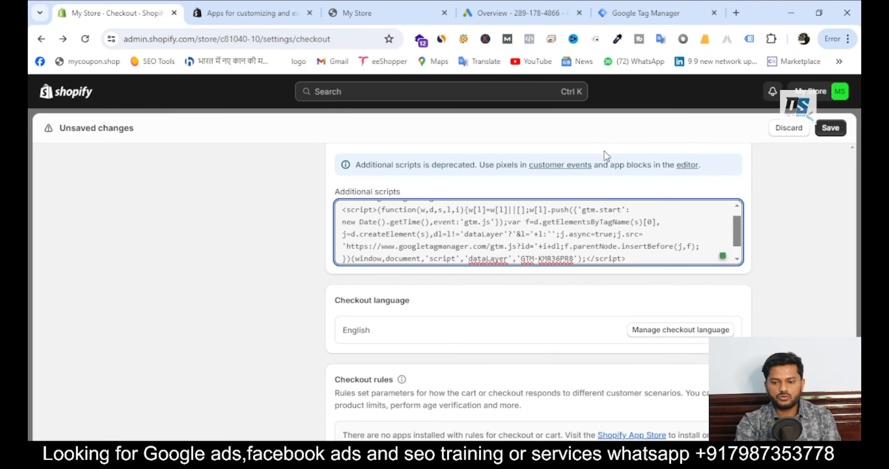
scroll(694, 198, up, 1)
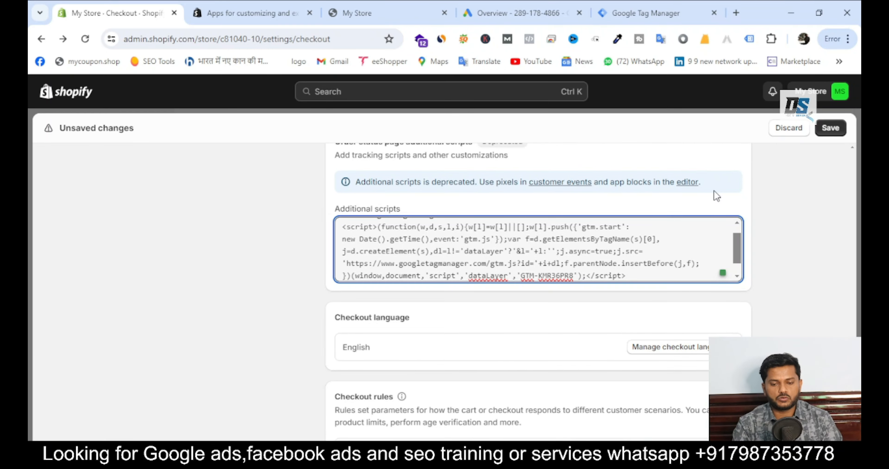
scroll(714, 191, up, 1)
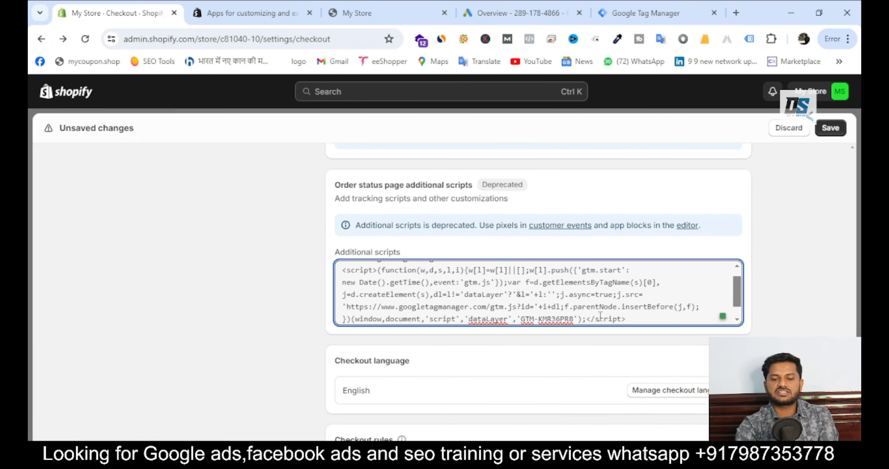
scroll(594, 305, down, 1)
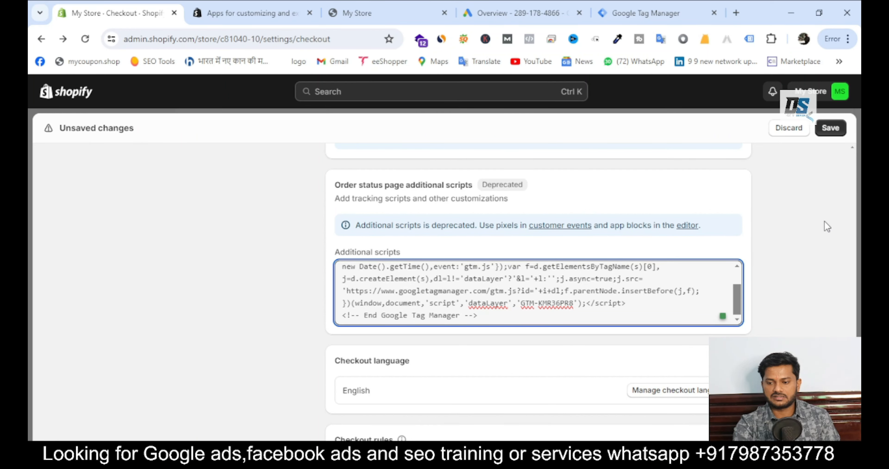
click(829, 130)
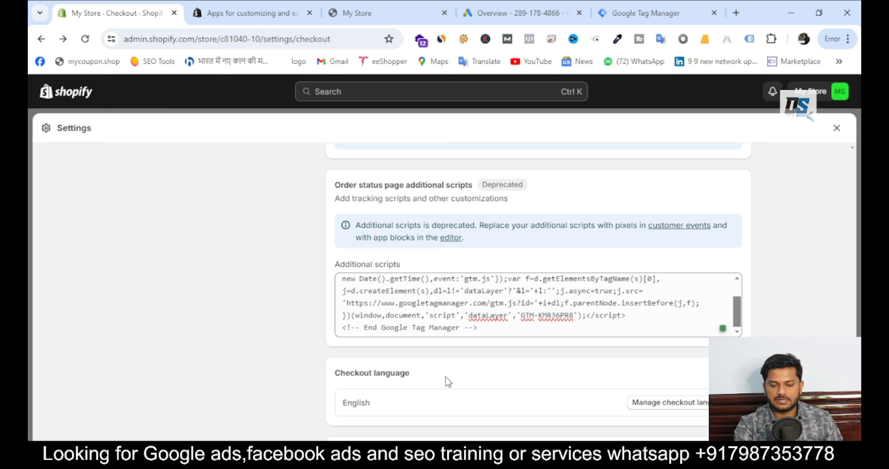
Add two line breaks after the "End Google Tag Manager" comment in the additional scripts.
click(535, 291)
drag(534, 292, 497, 329)
click(491, 330)
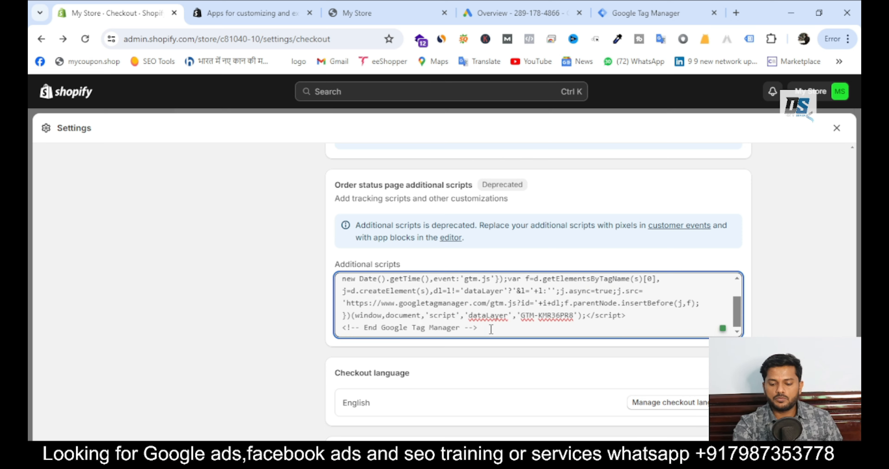
key(Return)
key(Return)
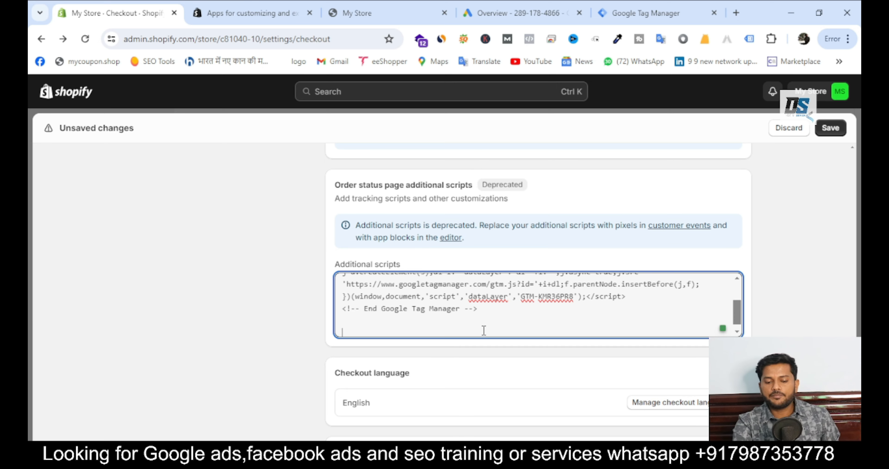
Open the "Data layar" file in Notepad and copy its entire contents.
key(alt+Tab)
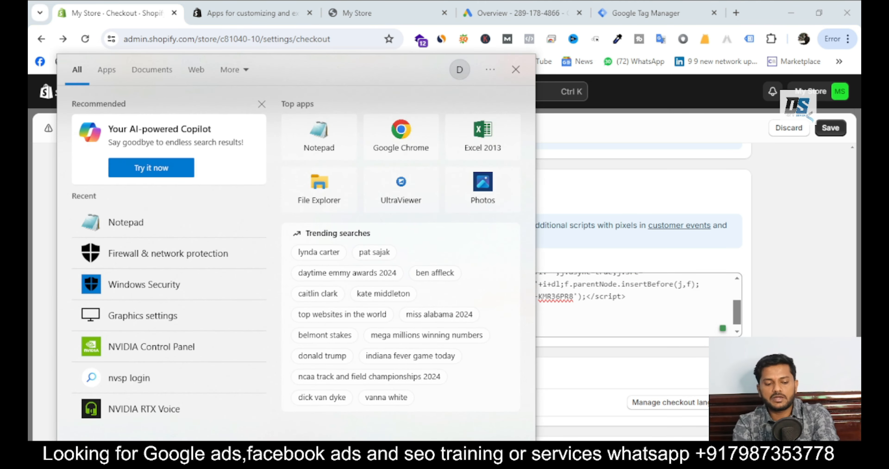
text(not)
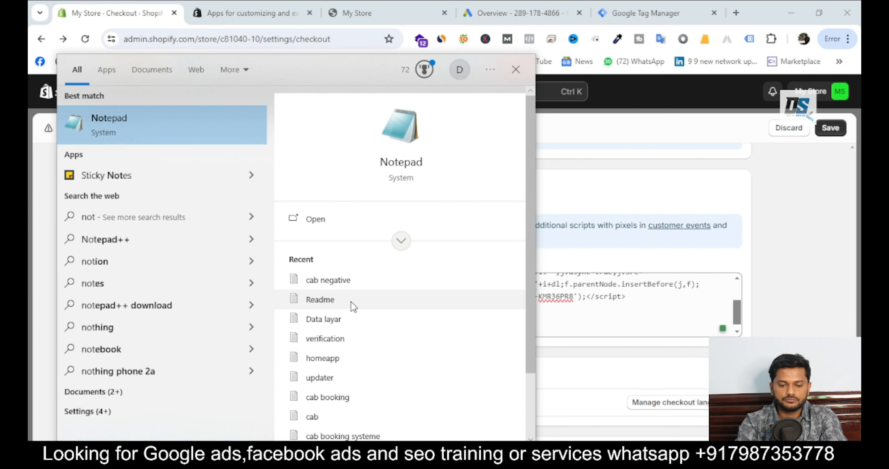
click(323, 319)
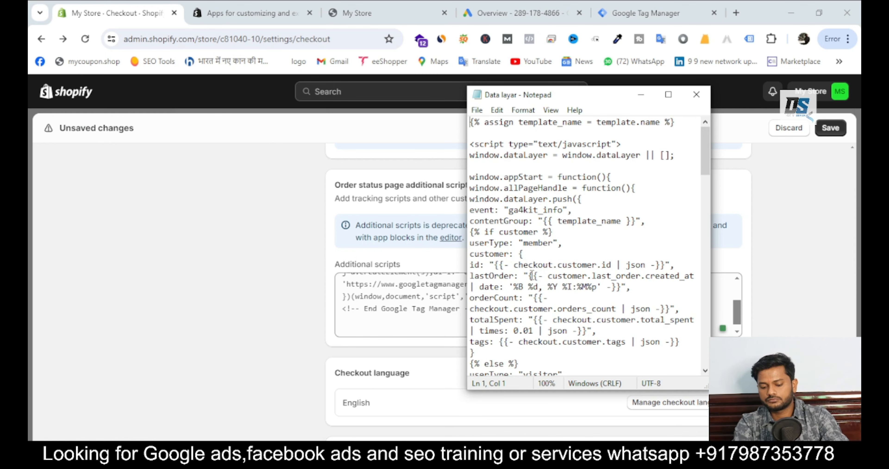
key(ctrl+a)
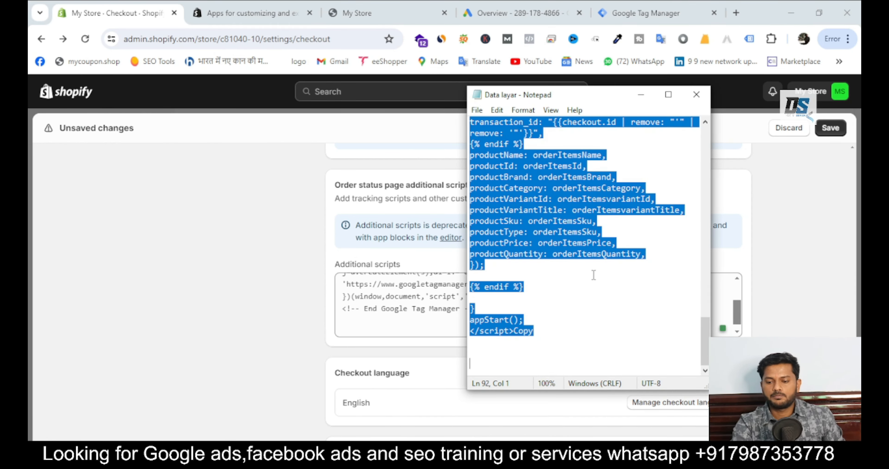
Back in Shopify's checkout settings, paste the data layer script below the Tag Manager snippet in the additional scripts and save.
click(820, 259)
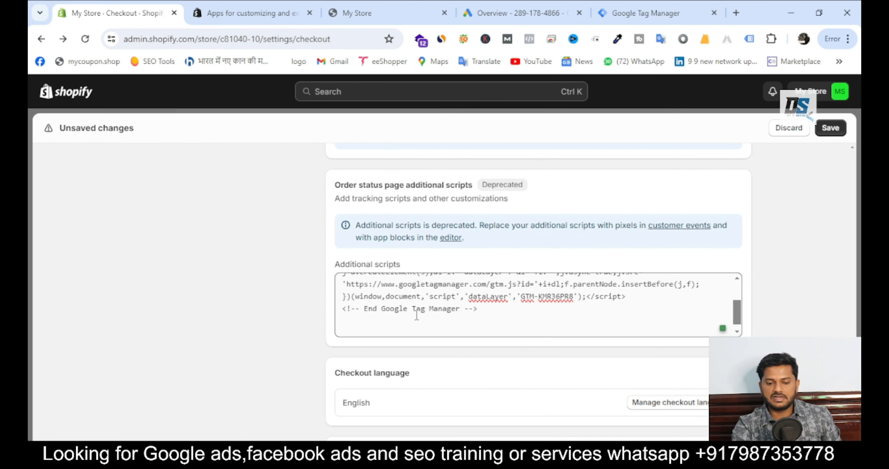
click(348, 331)
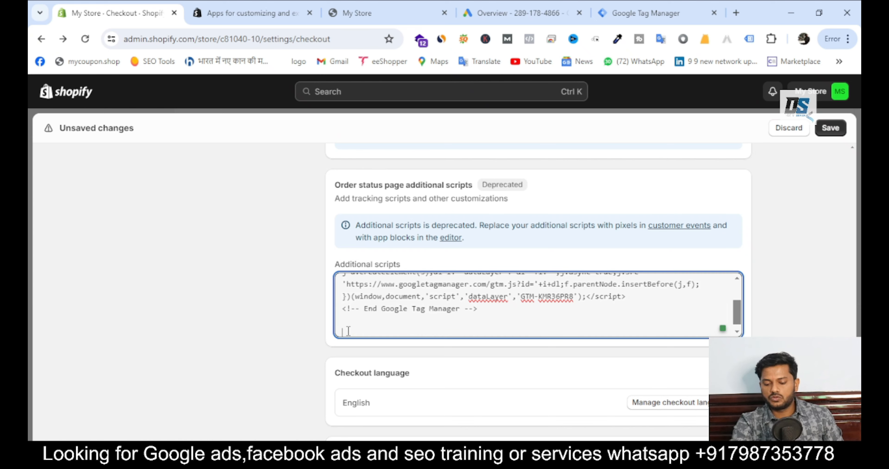
key(ctrl+v)
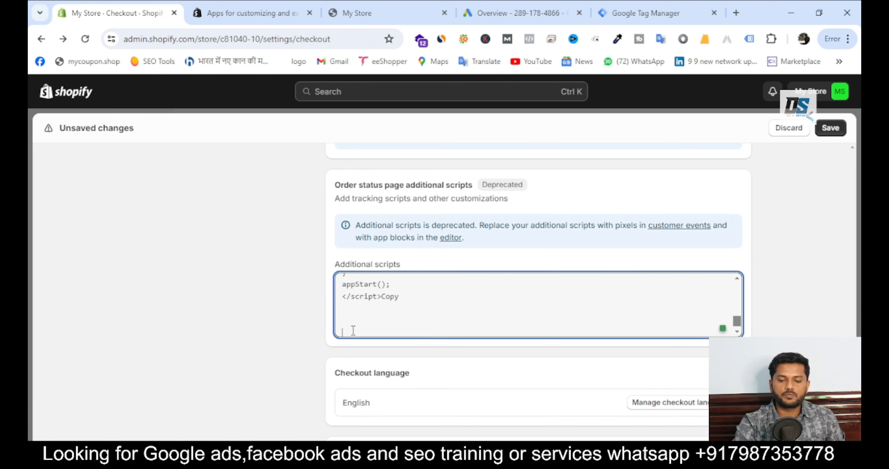
click(823, 130)
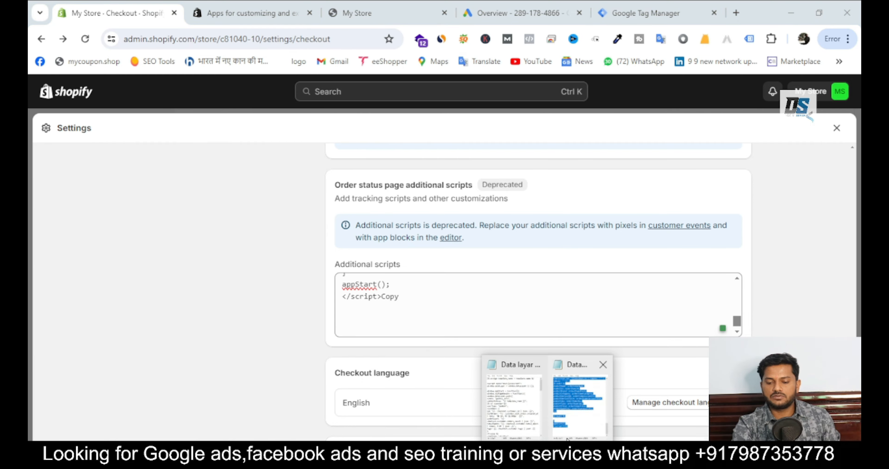
click(567, 439)
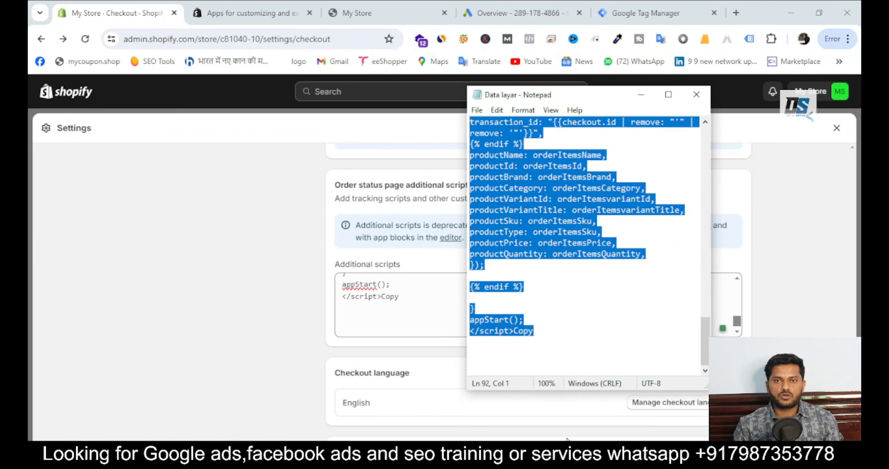
click(775, 302)
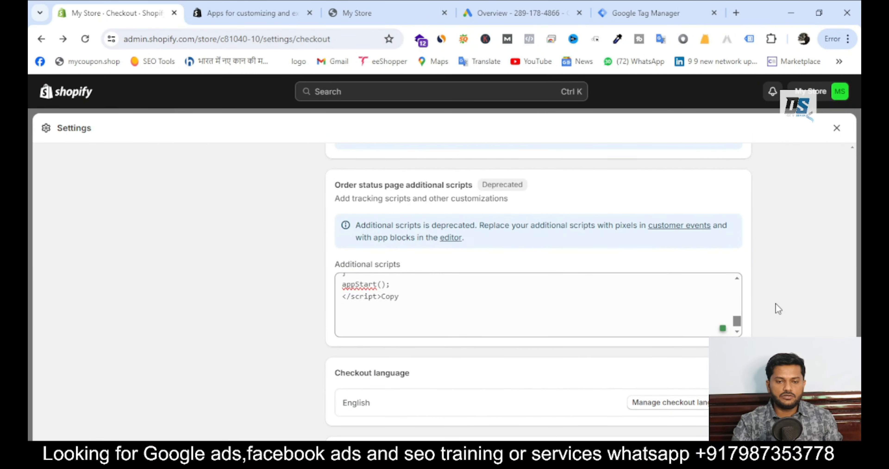
Switch to Google Tag Manager and close the Install Google Tag Manager dialog.
click(607, 16)
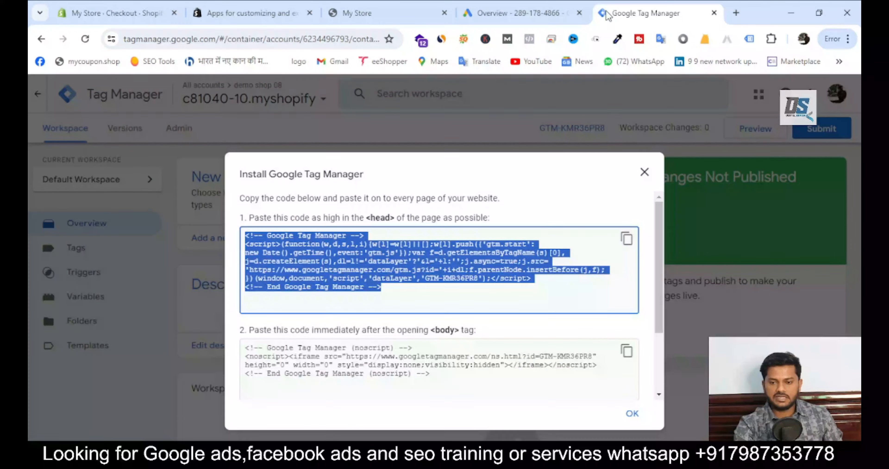
click(646, 183)
click(644, 176)
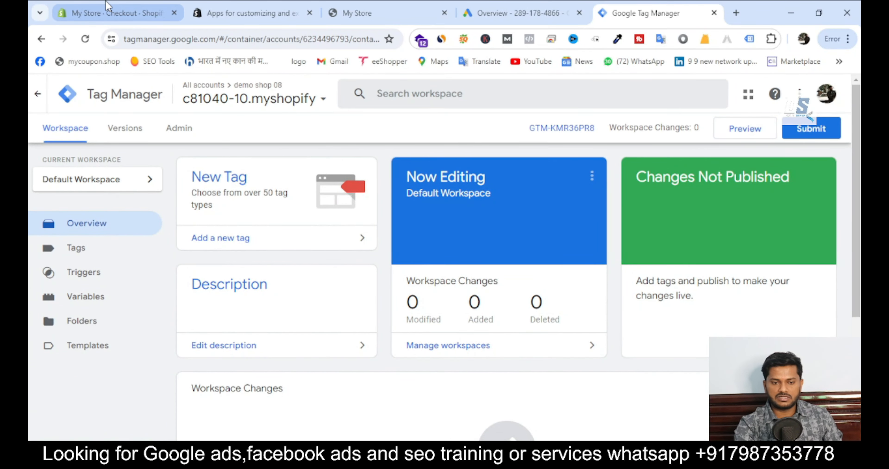
click(341, 7)
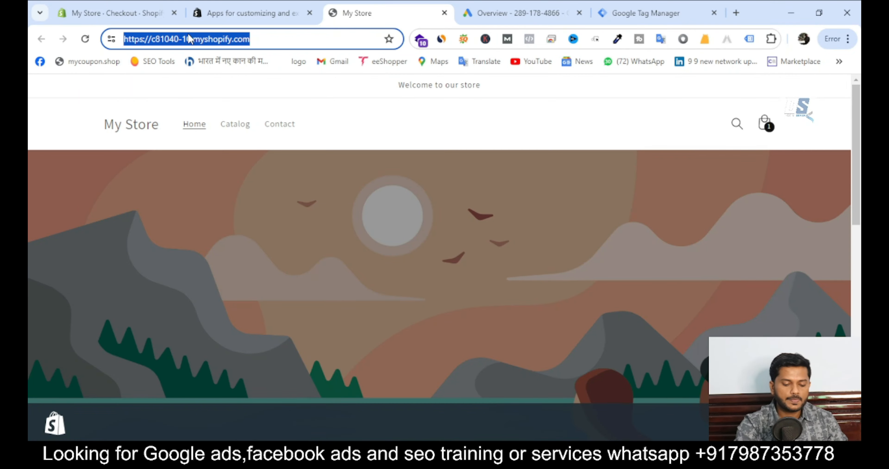
click(621, 12)
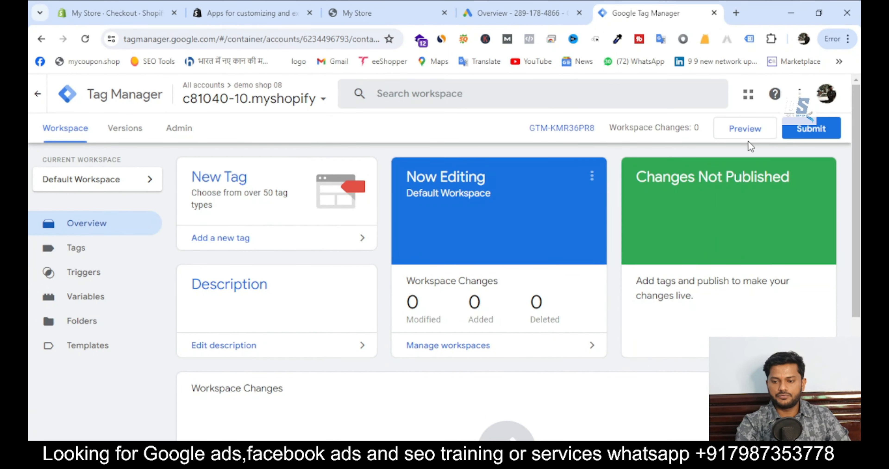
click(754, 133)
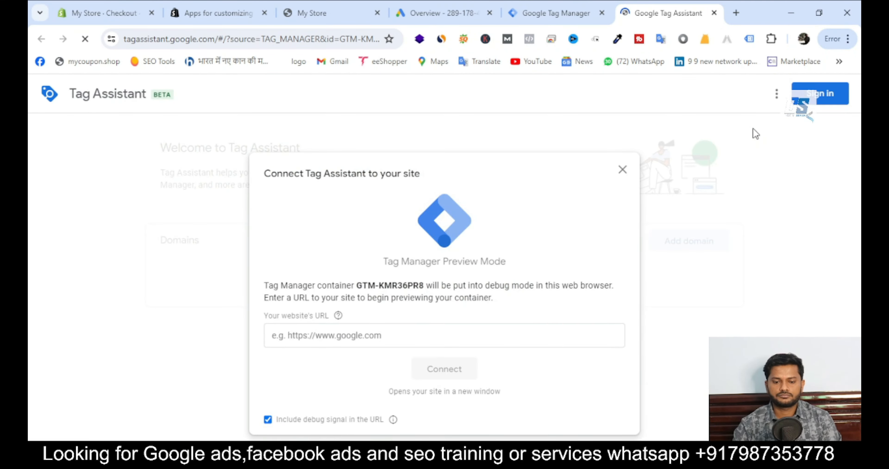
click(457, 326)
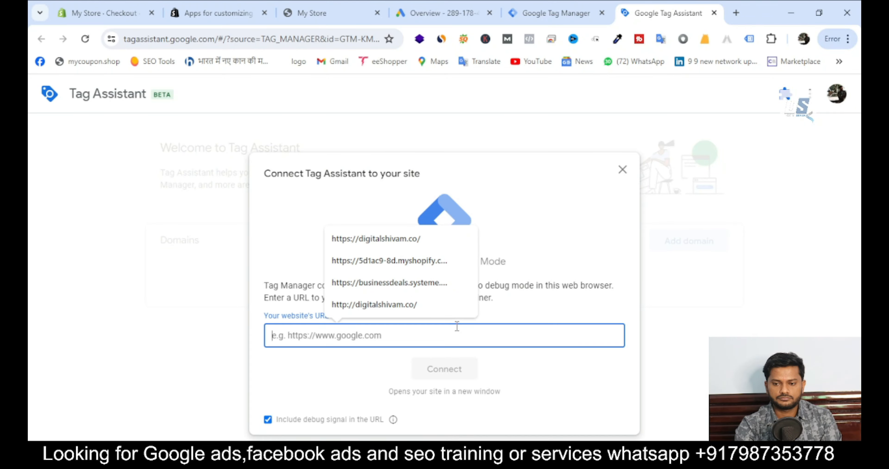
text(https://c81040-10.myshopify.com/)
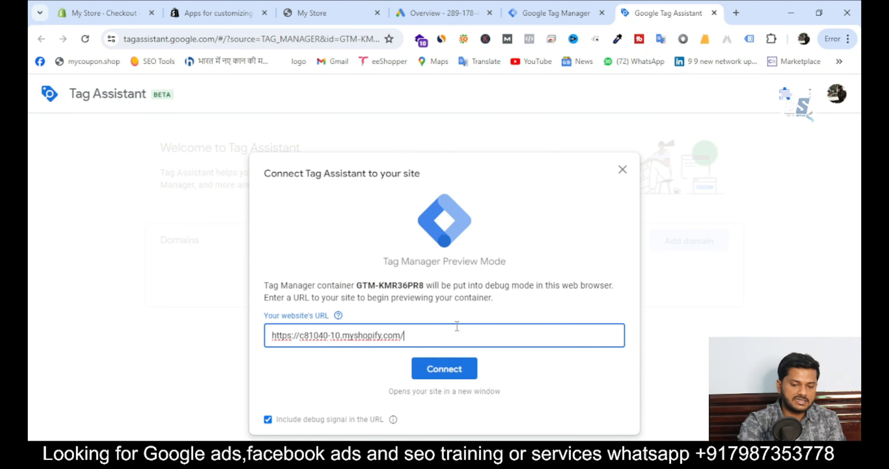
click(451, 372)
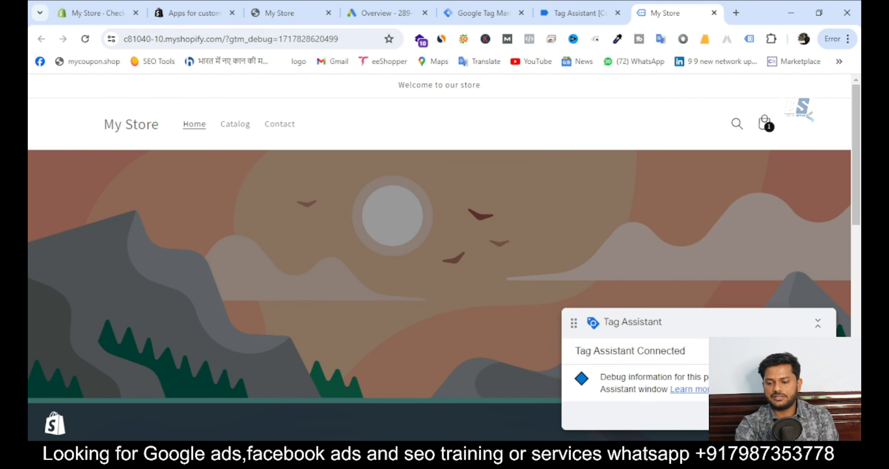
click(809, 416)
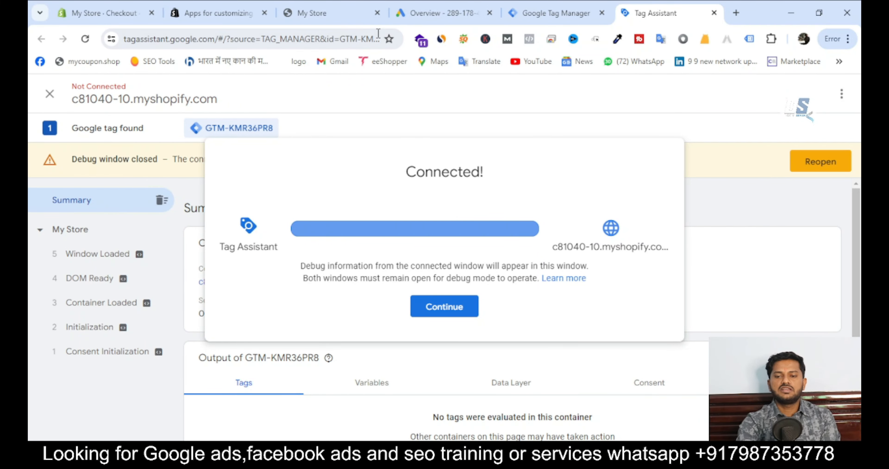
click(449, 11)
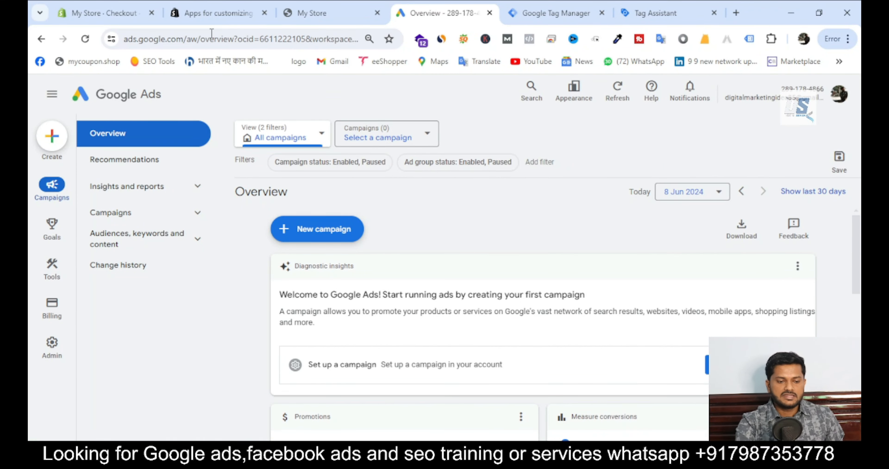
mouse_move(30, 280)
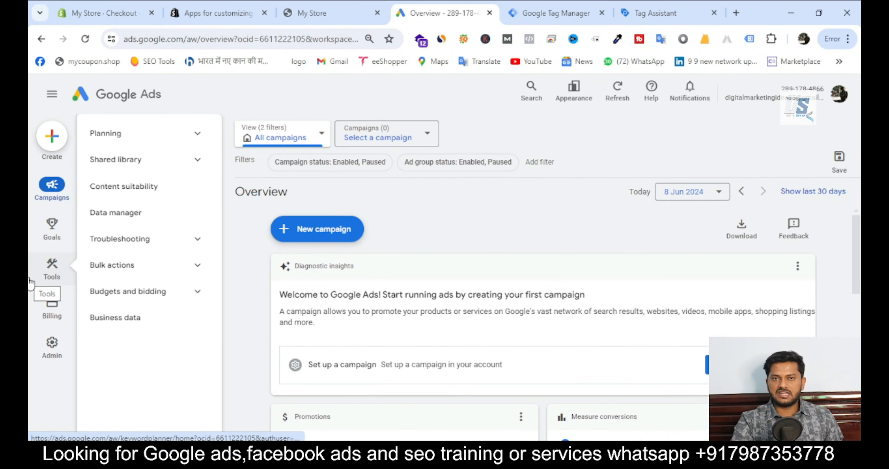
mouse_move(63, 211)
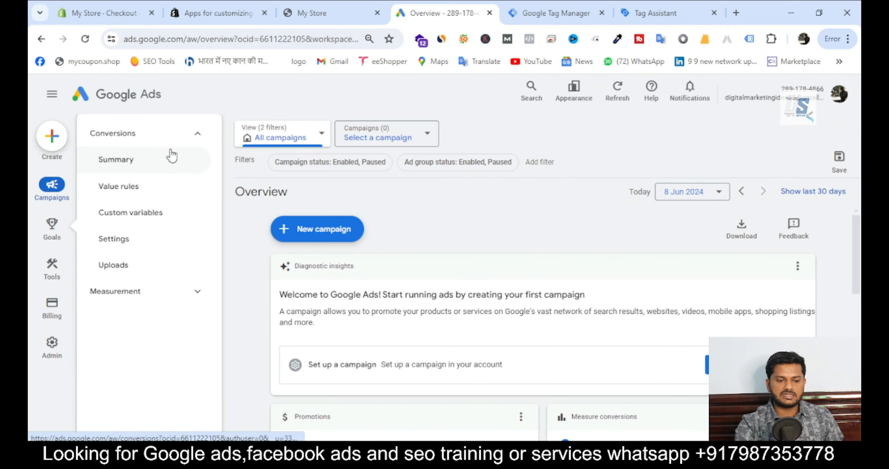
click(121, 168)
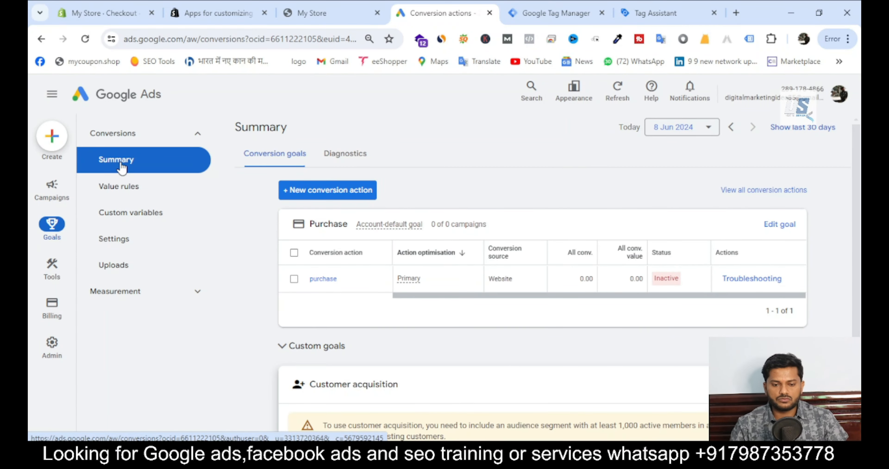
click(335, 194)
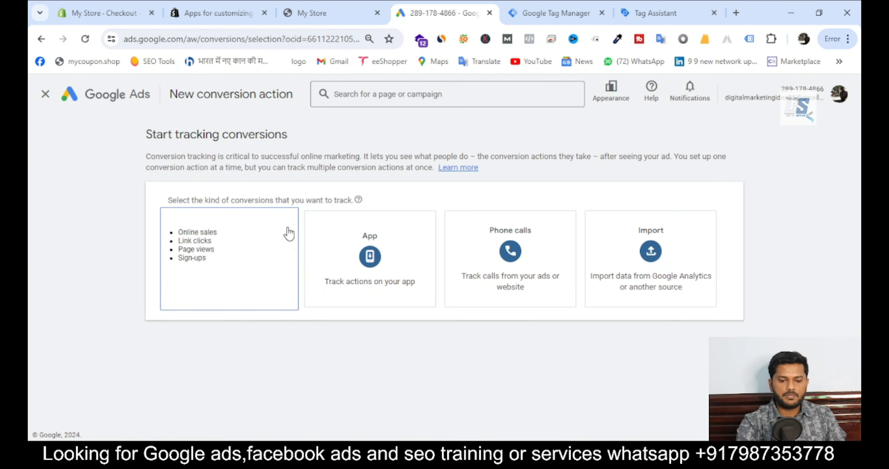
click(261, 250)
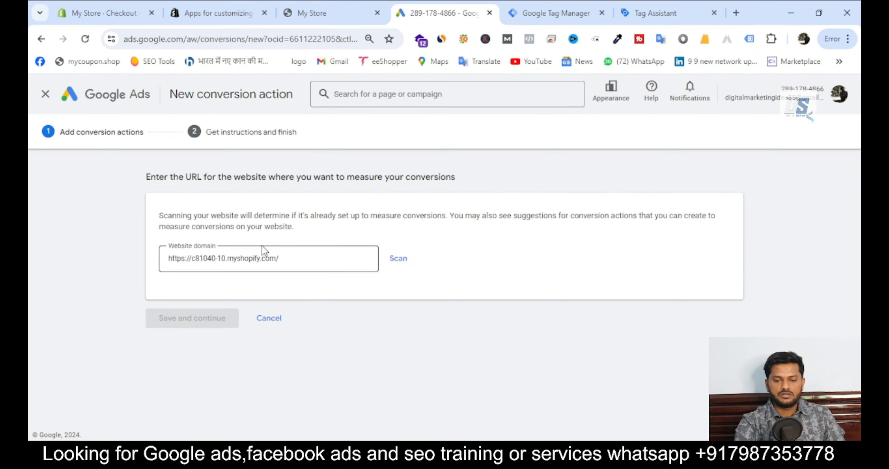
click(398, 259)
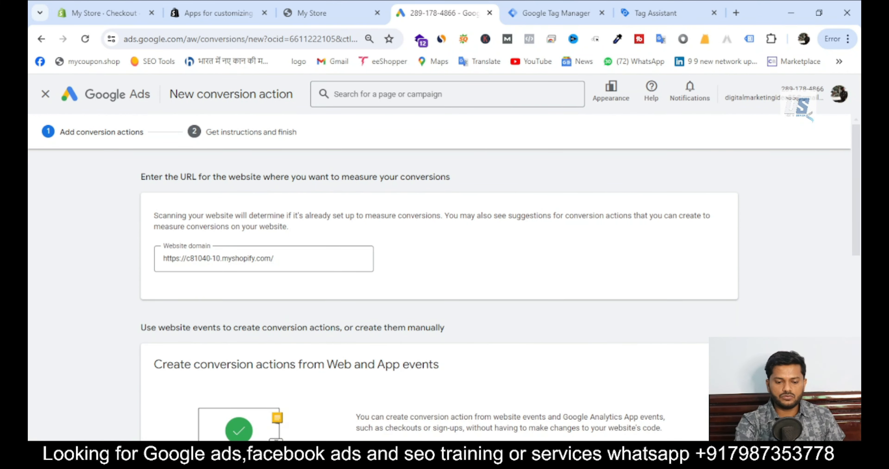
Add a conversion action manually using code and set its goal category to Purchase.
scroll(442, 334, down, 8)
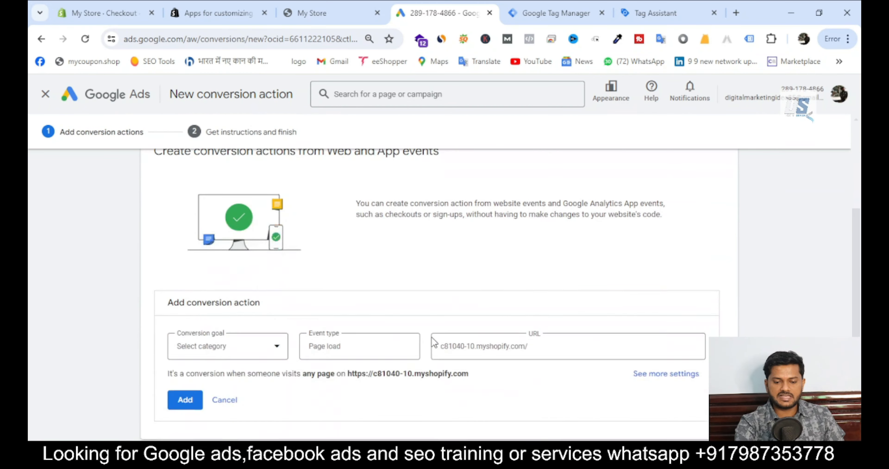
click(224, 305)
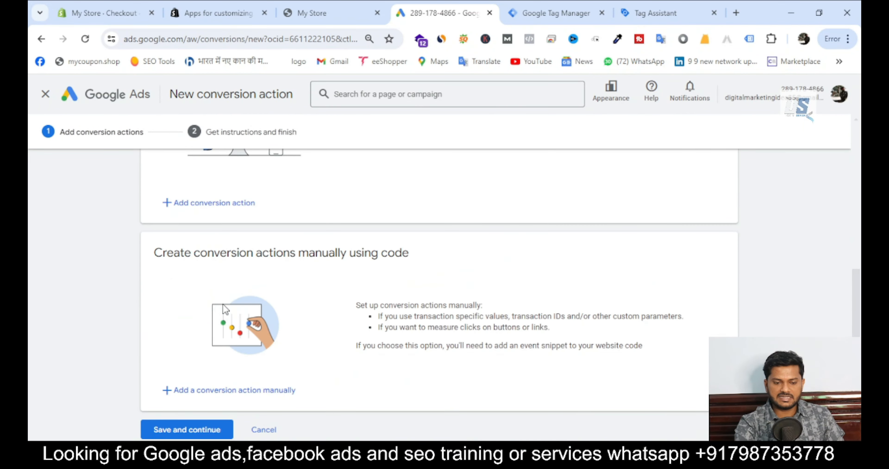
scroll(209, 366, down, 1)
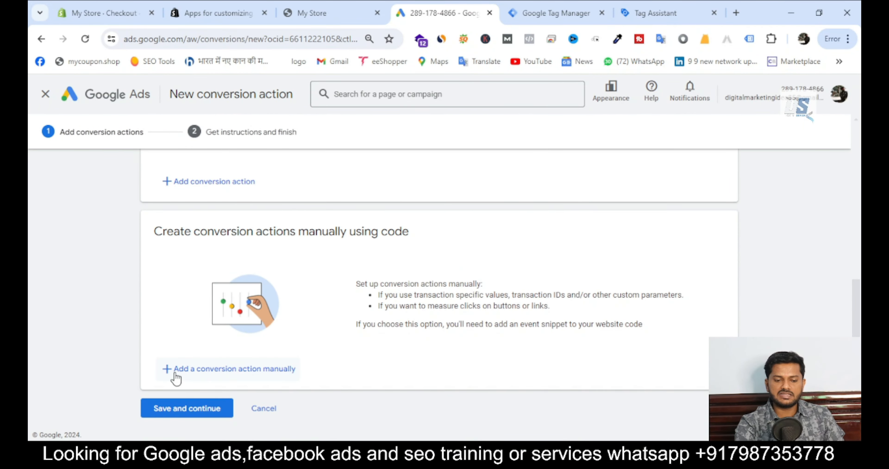
click(246, 370)
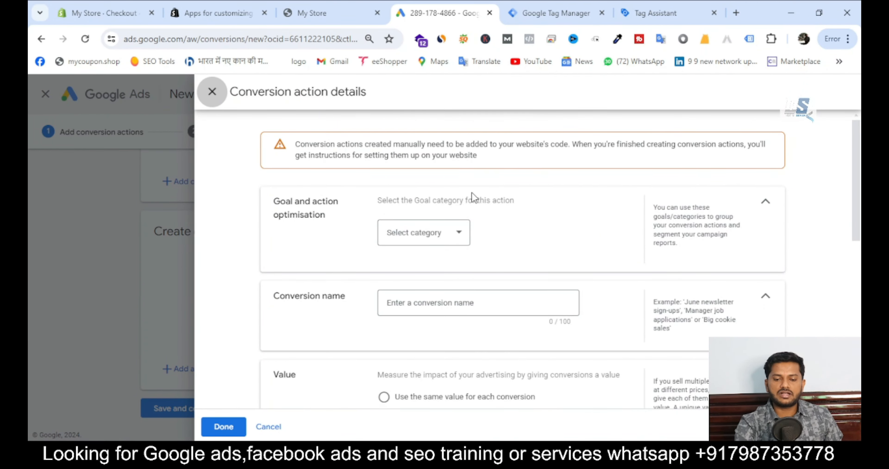
click(429, 232)
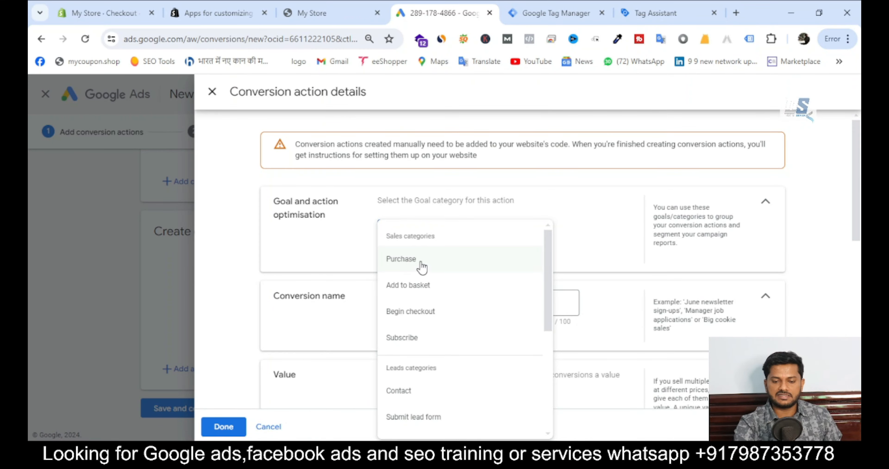
click(420, 262)
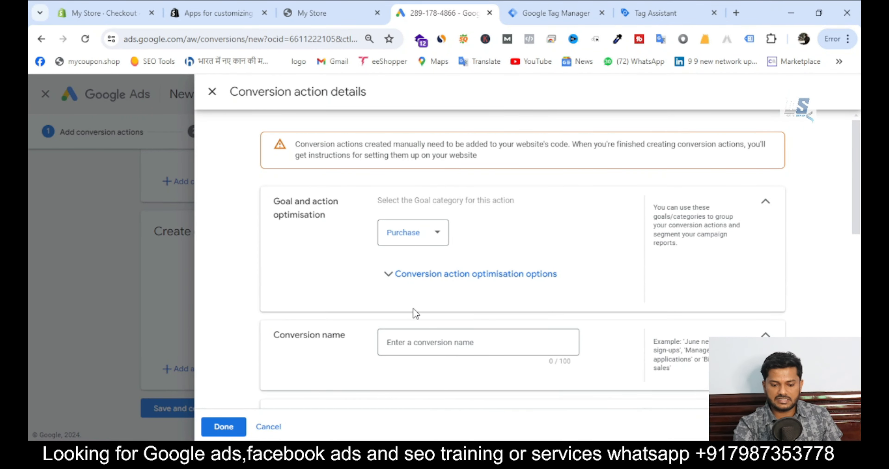
Name the conversion action "purchase".
click(413, 335)
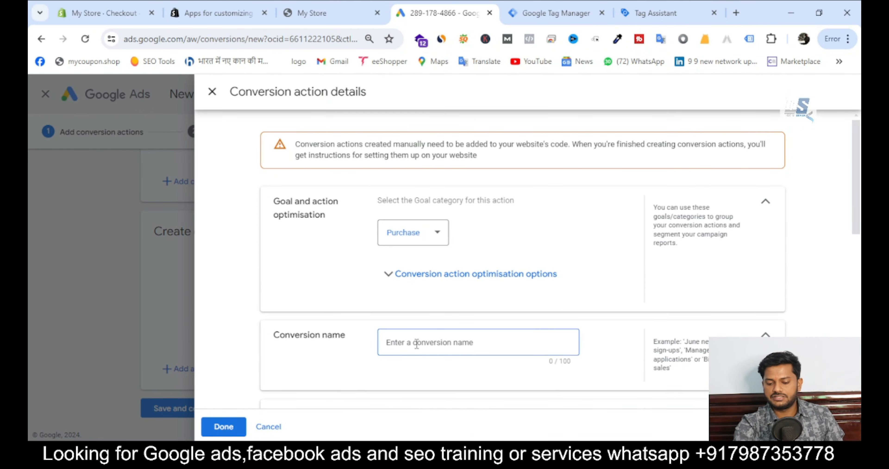
text(4rcha)
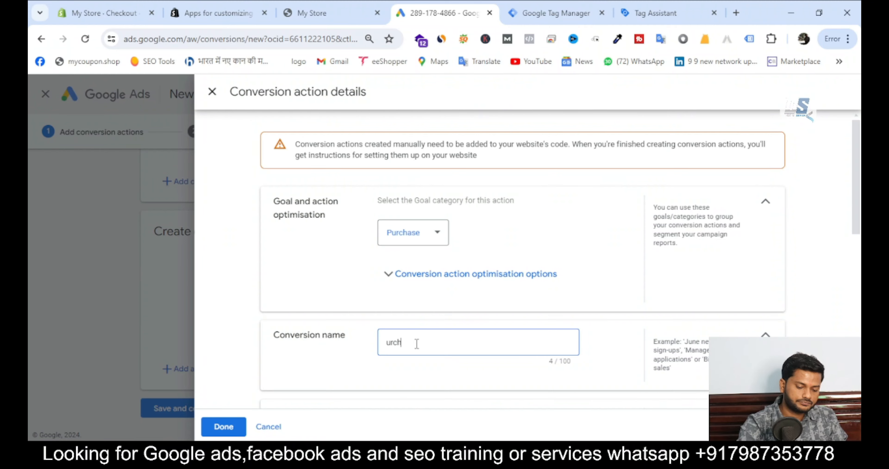
text(se)
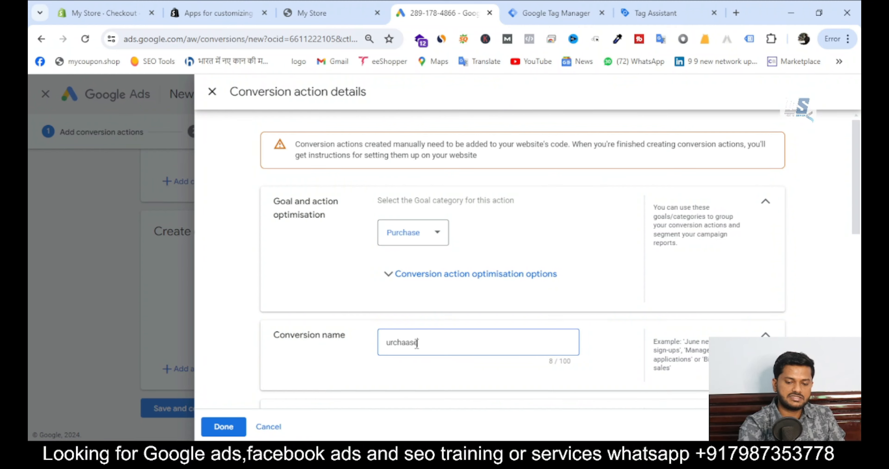
key(BackSpace)
key(BackSpace)
key(BackSpace)
key(BackSpace)
key(BackSpace)
key(BackSpace)
key(BackSpace)
text(p)
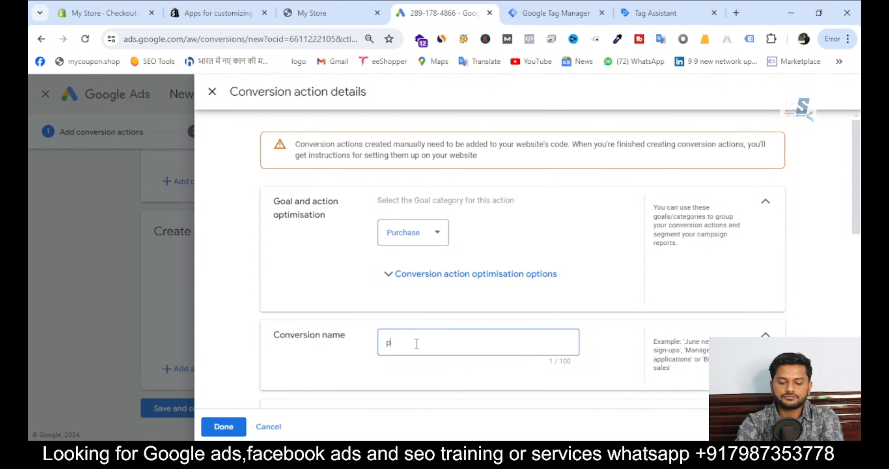
text(urchase)
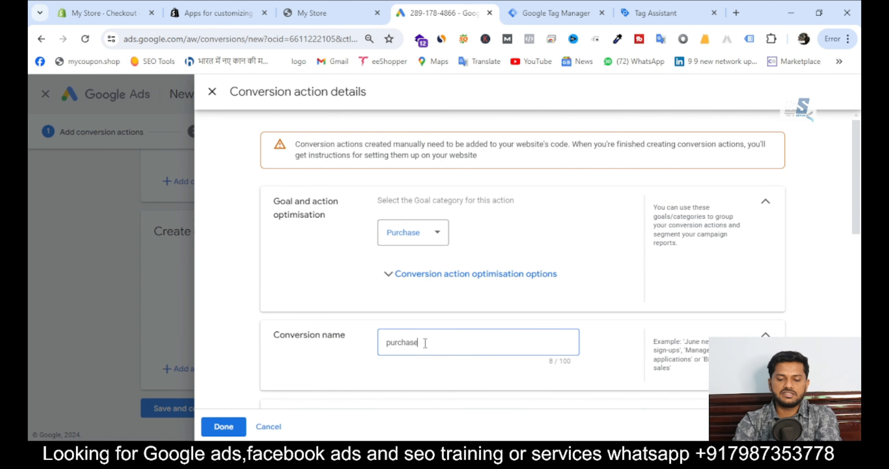
Keep the default value and count settings, save the purchase conversion action, and show its Google Tag Manager setup instructions.
scroll(425, 343, down, 4)
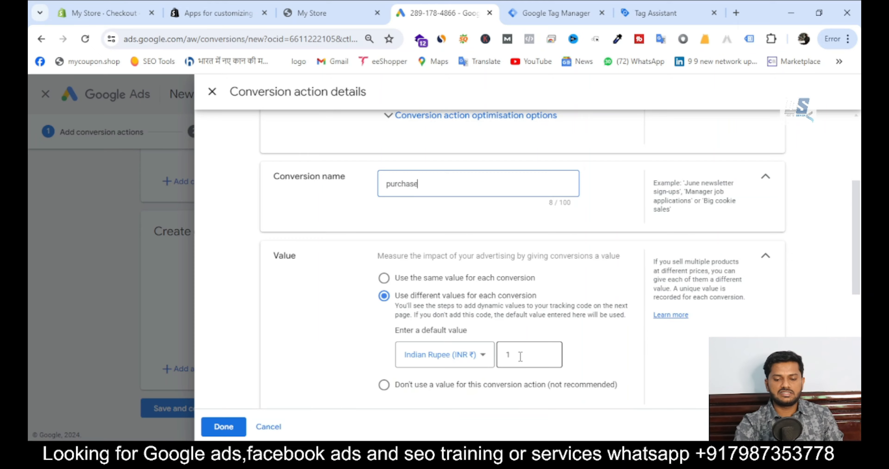
scroll(521, 356, down, 7)
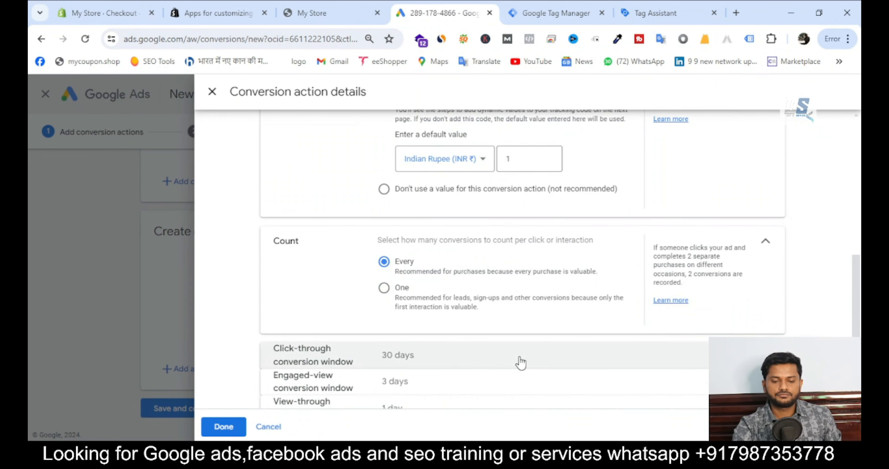
click(230, 430)
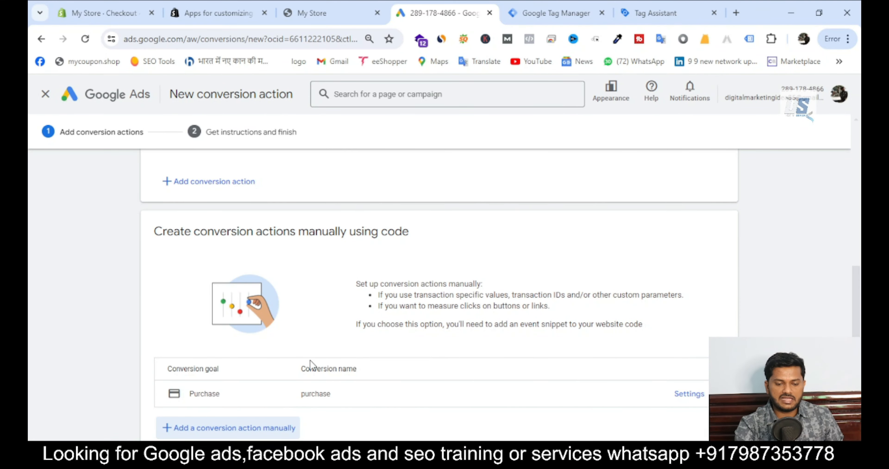
scroll(253, 406, down, 2)
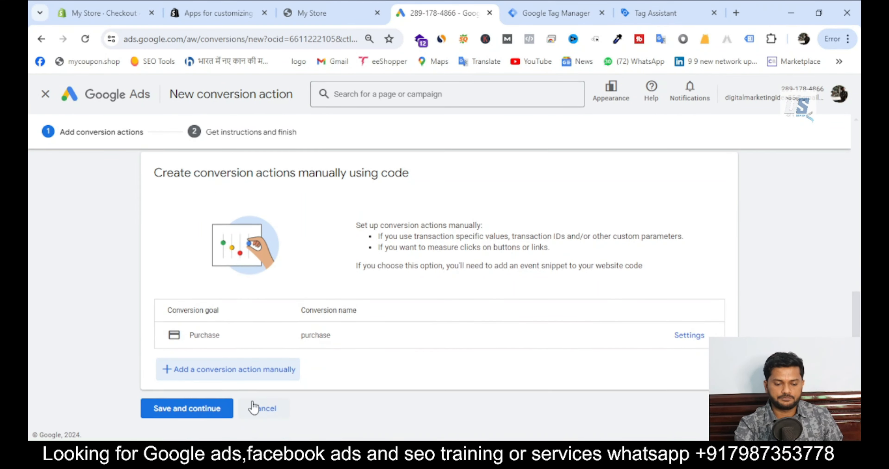
click(202, 407)
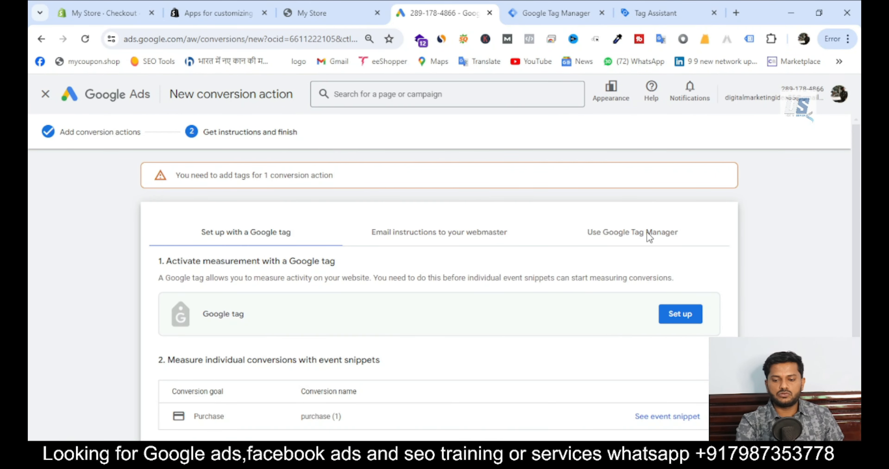
click(596, 235)
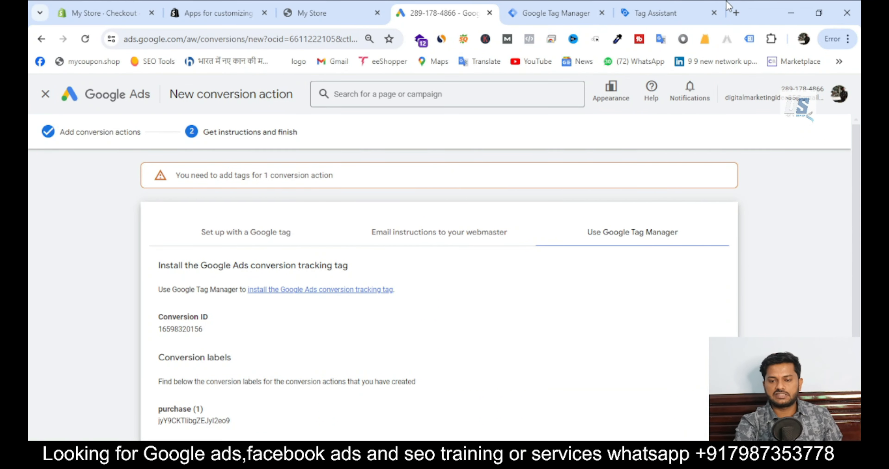
Switch to Google Tag Manager and create a new tag named "g ads" in the container's tag list.
click(570, 23)
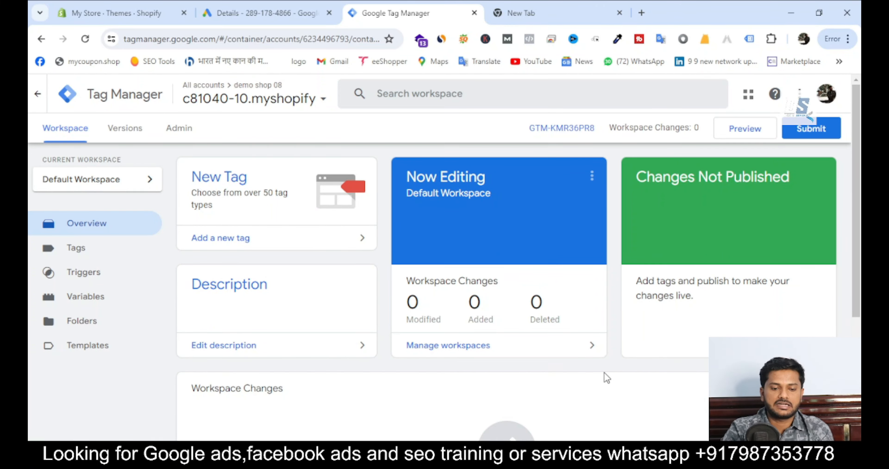
click(76, 248)
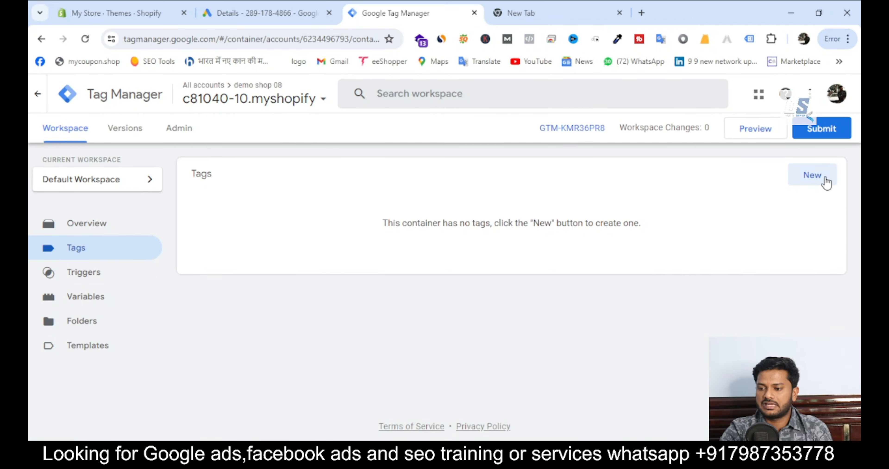
click(812, 176)
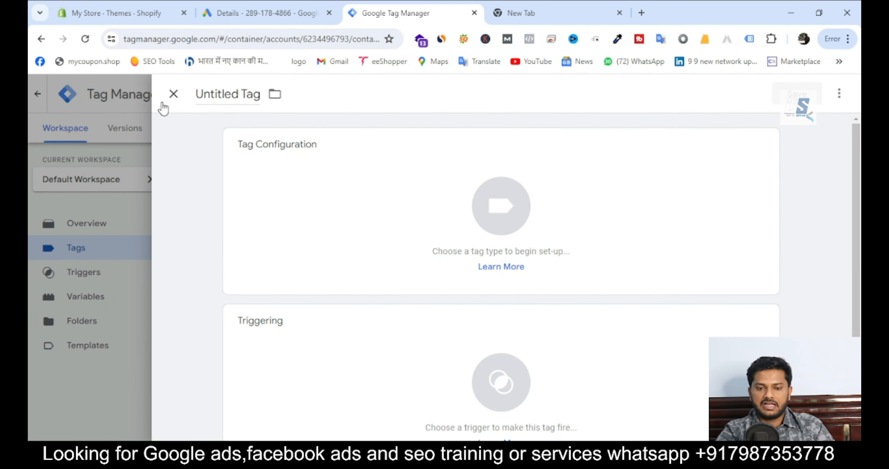
click(275, 94)
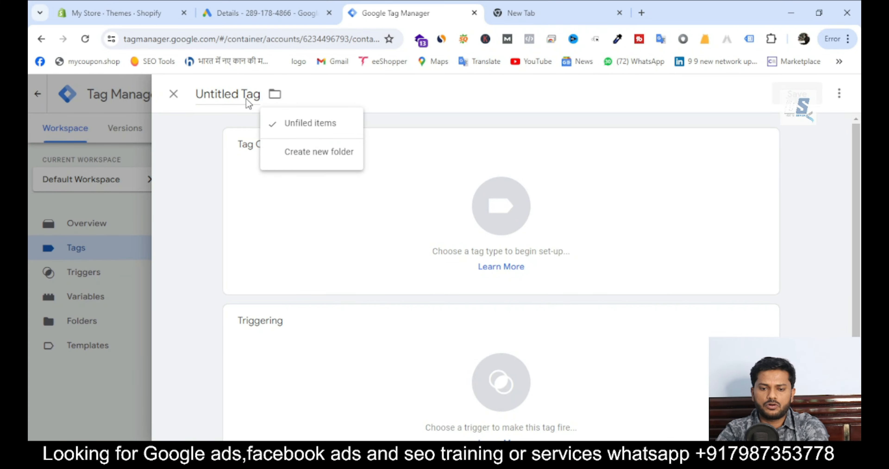
click(247, 98)
key(BackSpace)
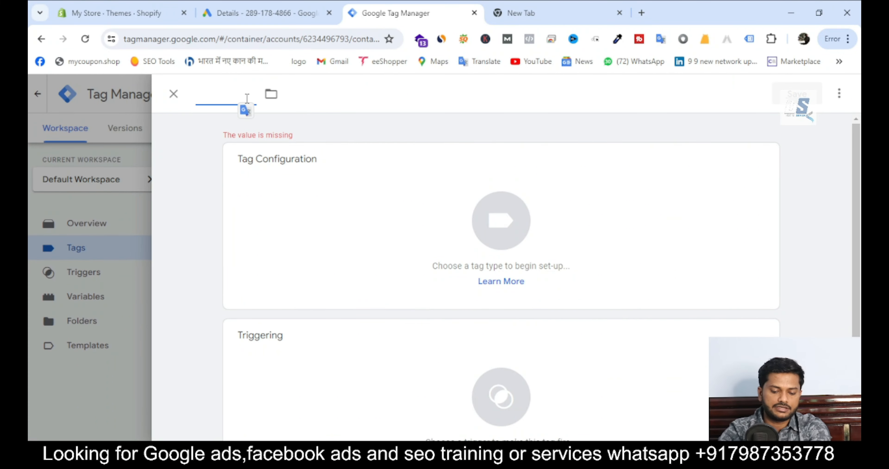
text(g ads)
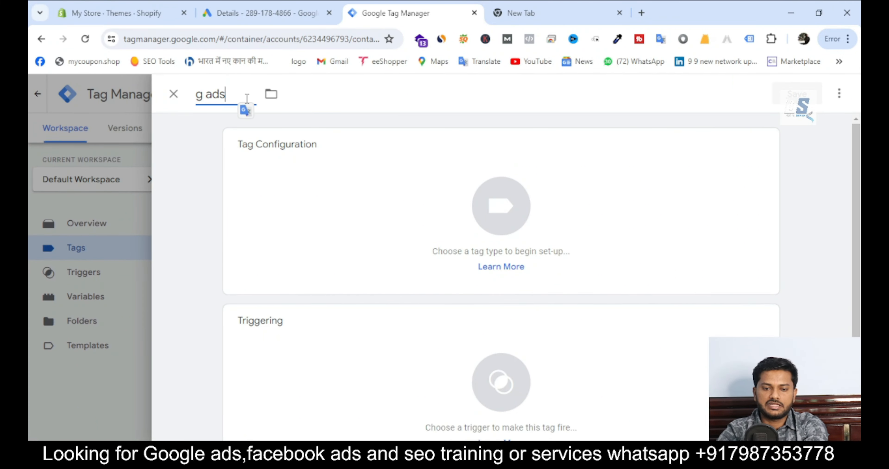
Set the tag type of the "g ads" tag to Google Ads Conversion Tracking.
click(481, 200)
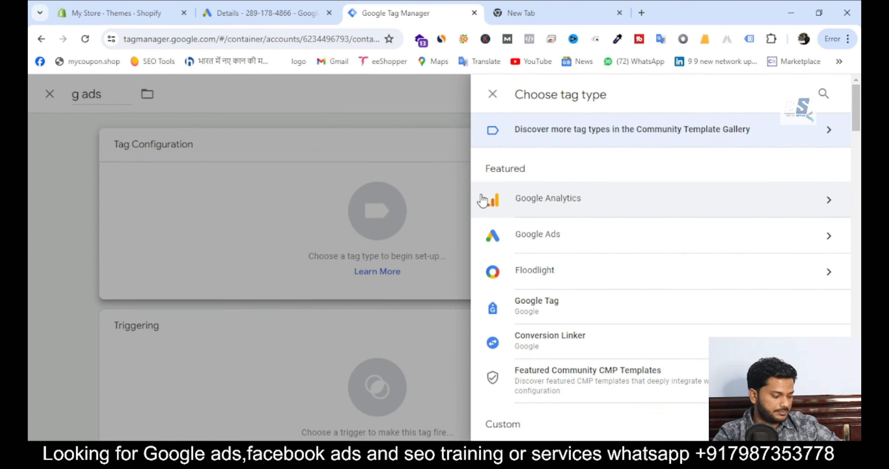
click(593, 243)
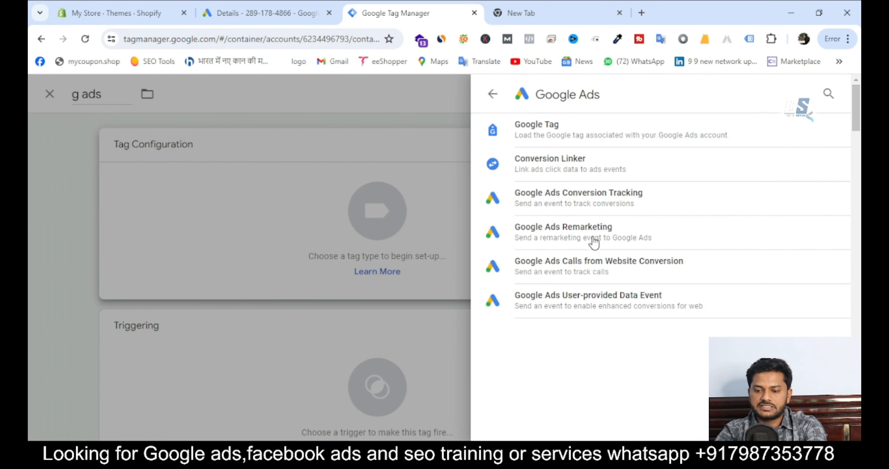
click(587, 200)
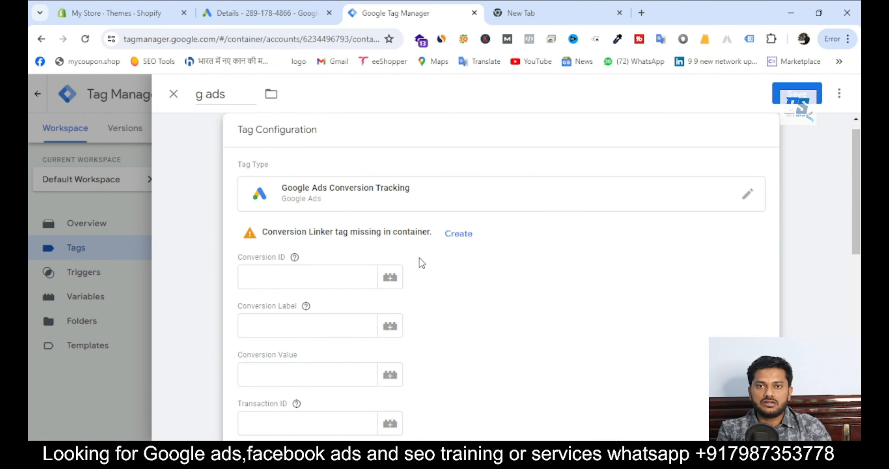
Create the missing Conversion Linker tag firing on All Pages and save it under the name "Conversion Linker".
click(458, 234)
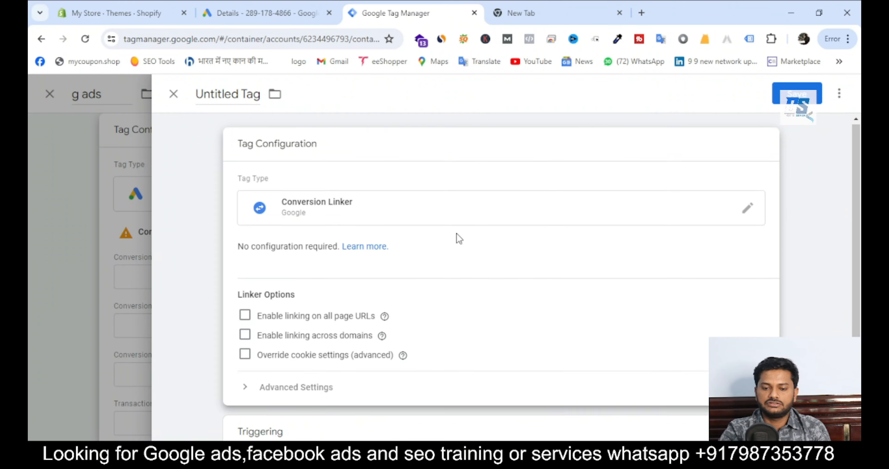
scroll(441, 229, down, 3)
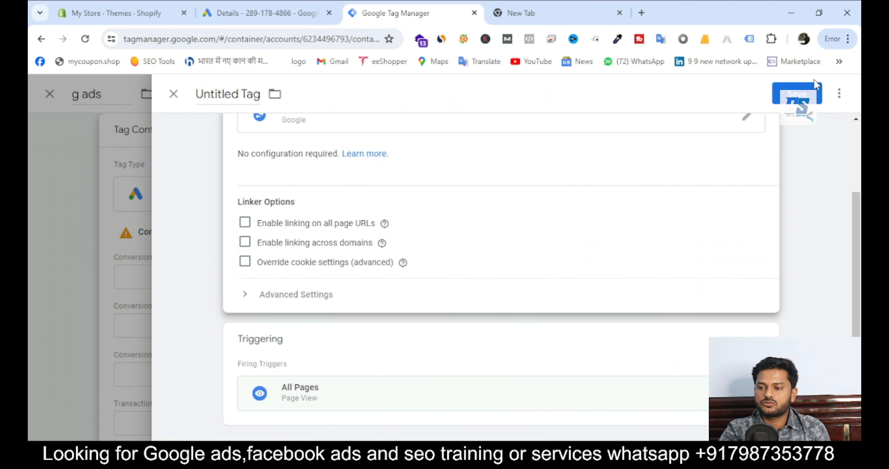
click(804, 94)
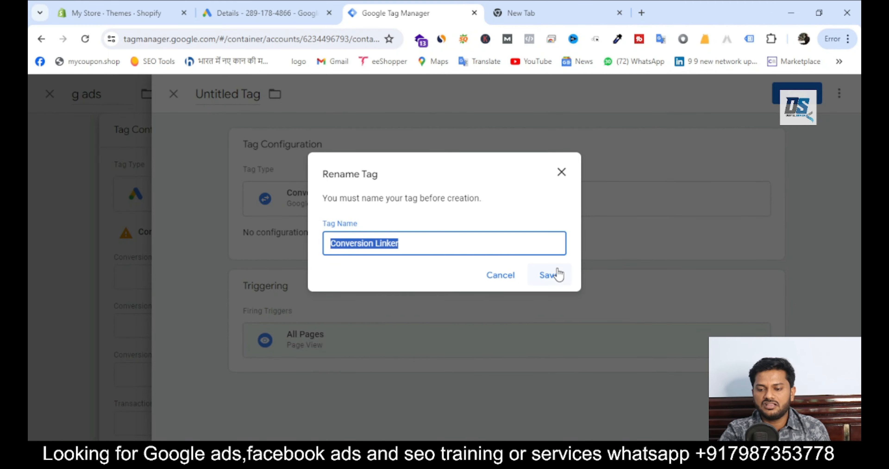
click(551, 275)
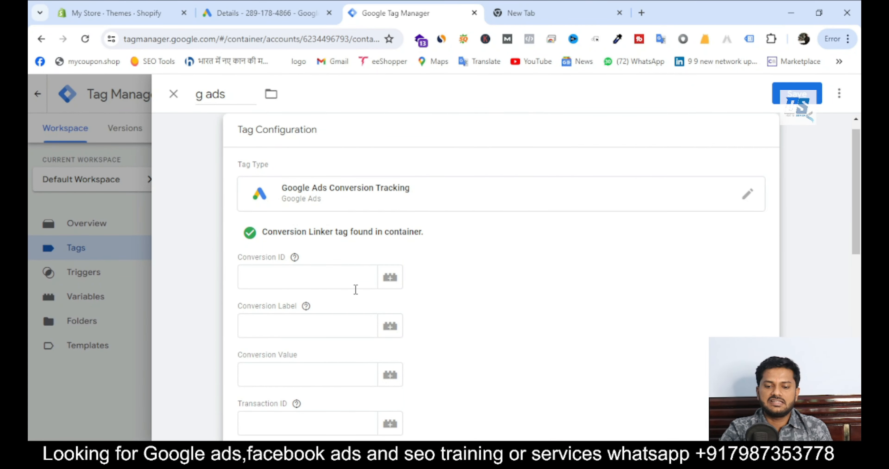
Copy the purchase action's conversion ID from Google Ads into the Conversion ID of the "g ads" tag in Google Tag Manager.
click(330, 284)
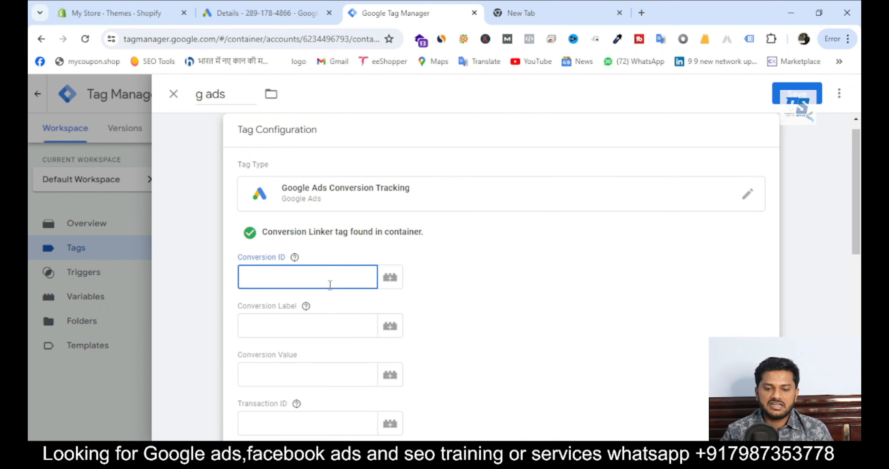
click(274, 14)
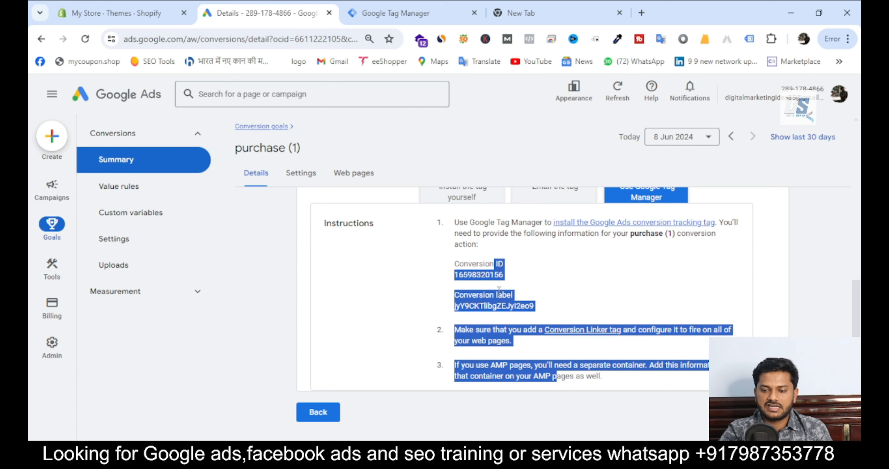
double_click(489, 275)
key(ctrl+c)
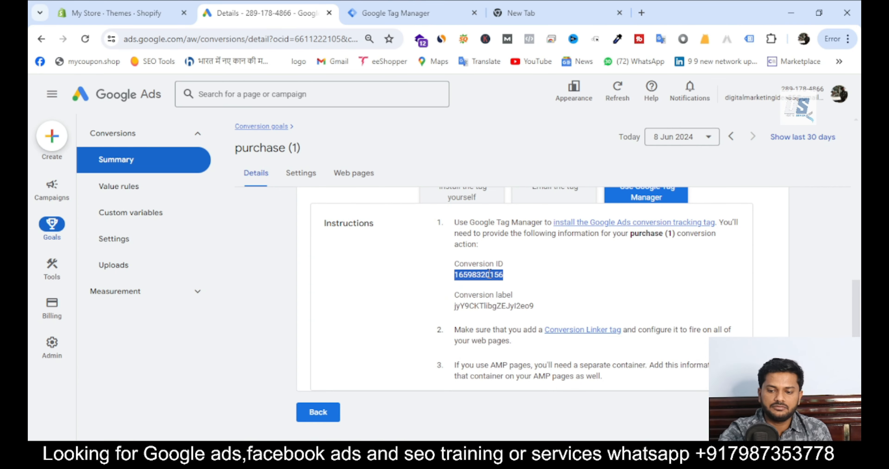
click(419, 13)
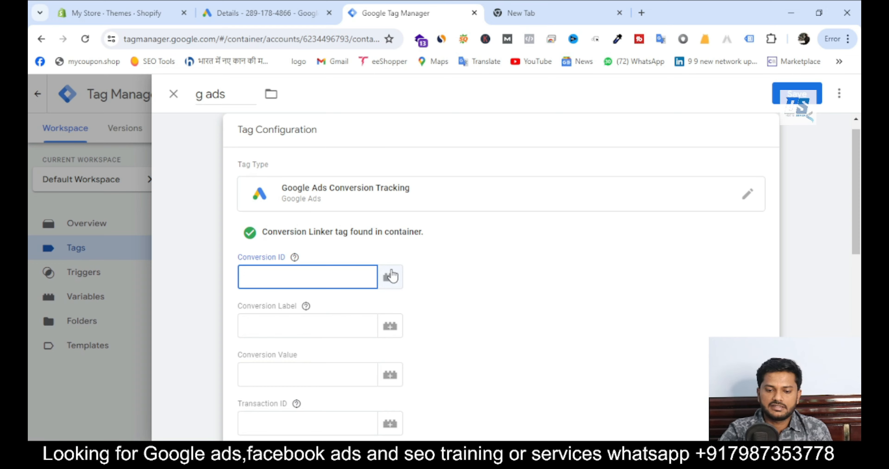
key(ctrl+v)
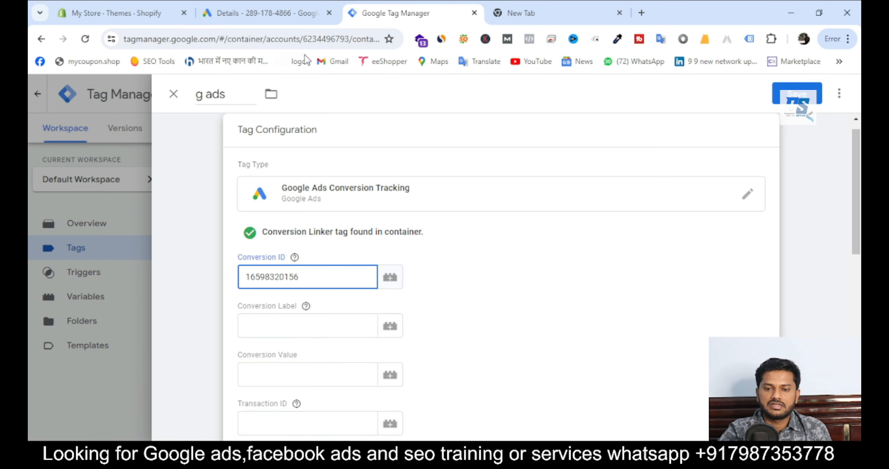
Copy the purchase action's conversion label from Google Ads into the Conversion Label of the "g ads" tag in Google Tag Manager.
click(269, 13)
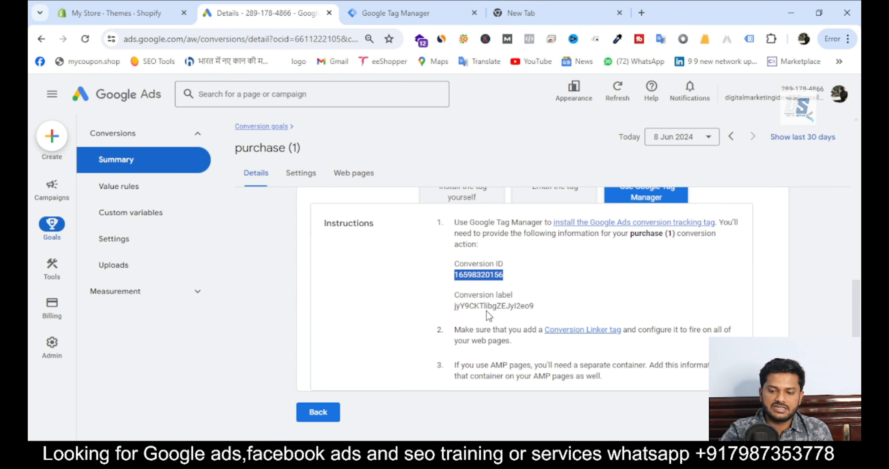
double_click(492, 306)
click(494, 306)
double_click(494, 306)
key(ctrl+c)
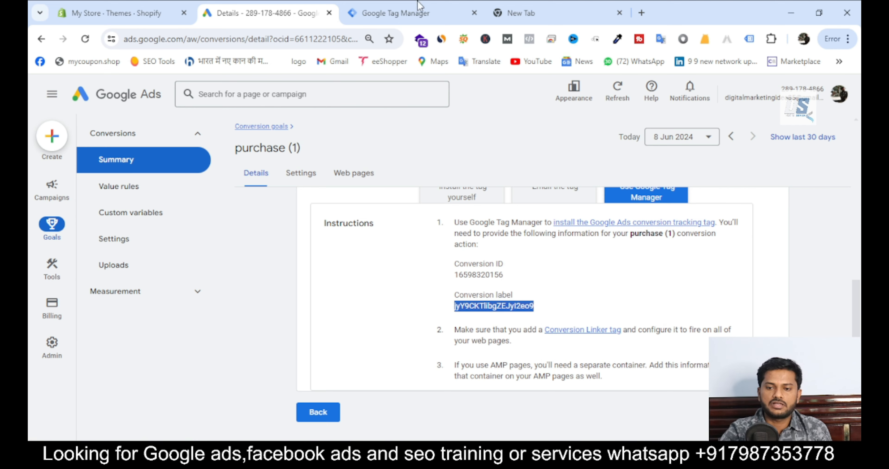
click(417, 13)
click(272, 322)
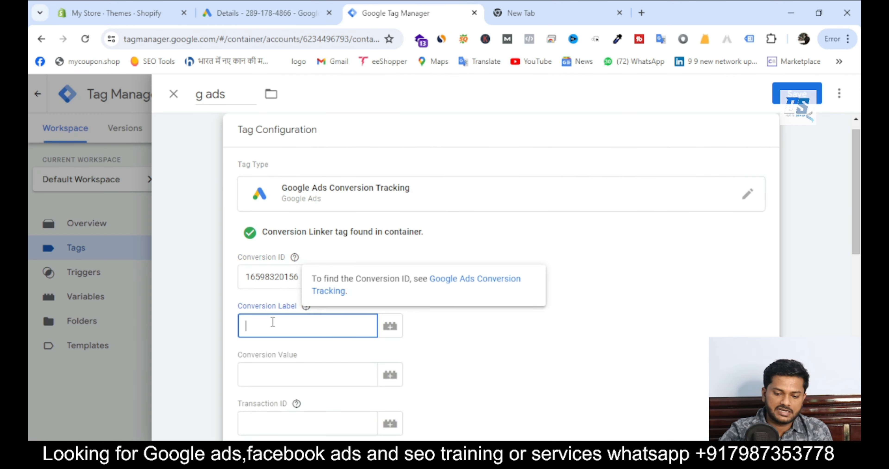
key(ctrl+v)
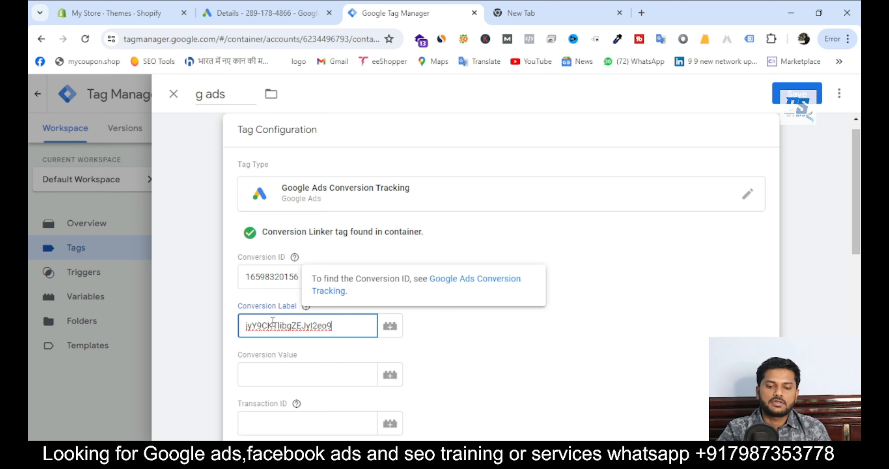
click(587, 323)
Add a new firing trigger to the "g ads" tag and name it "thank".
scroll(587, 324, down, 10)
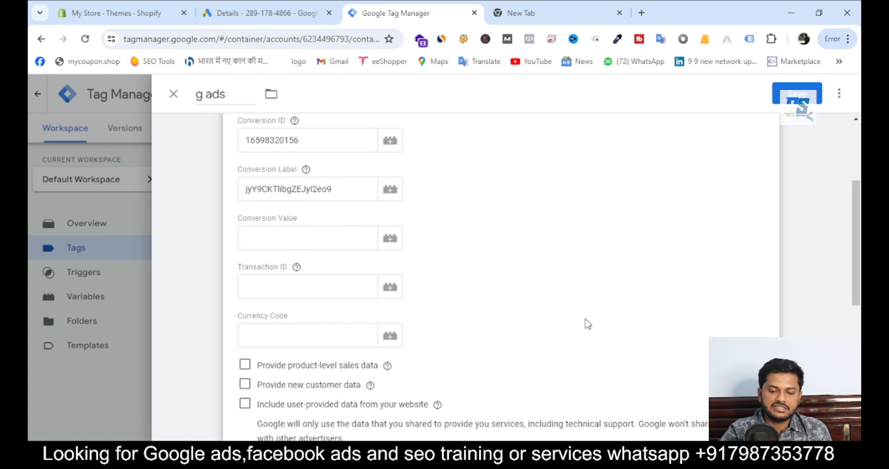
scroll(378, 369, down, 2)
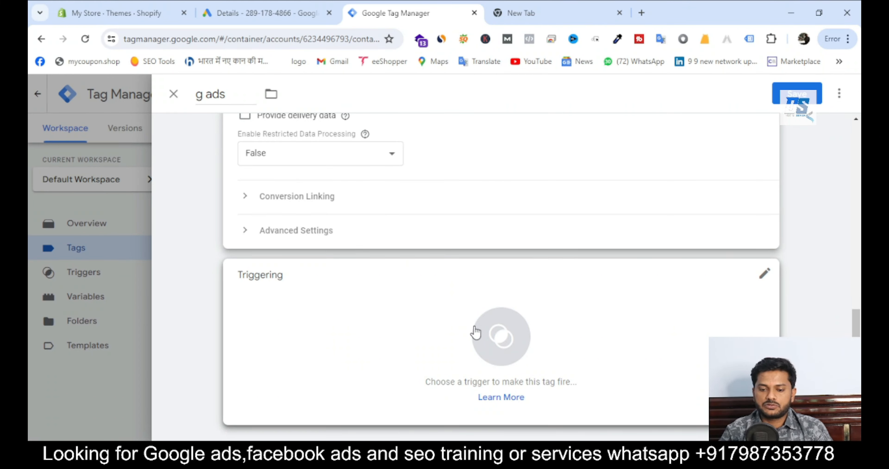
click(488, 339)
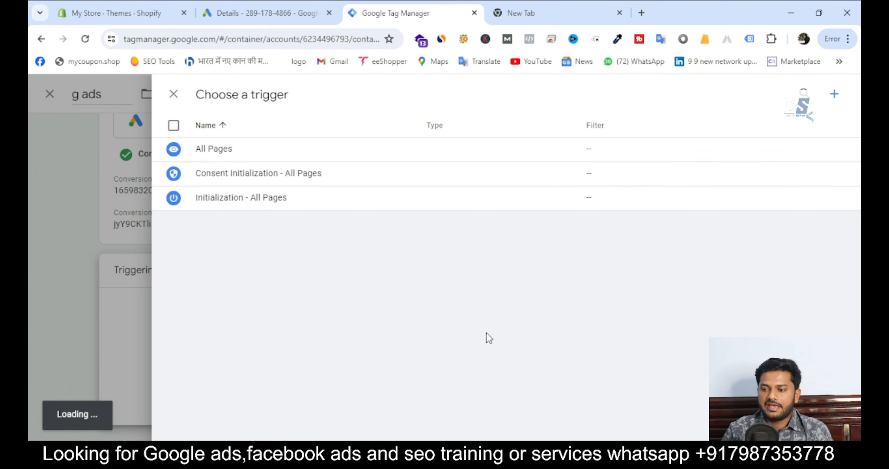
click(836, 94)
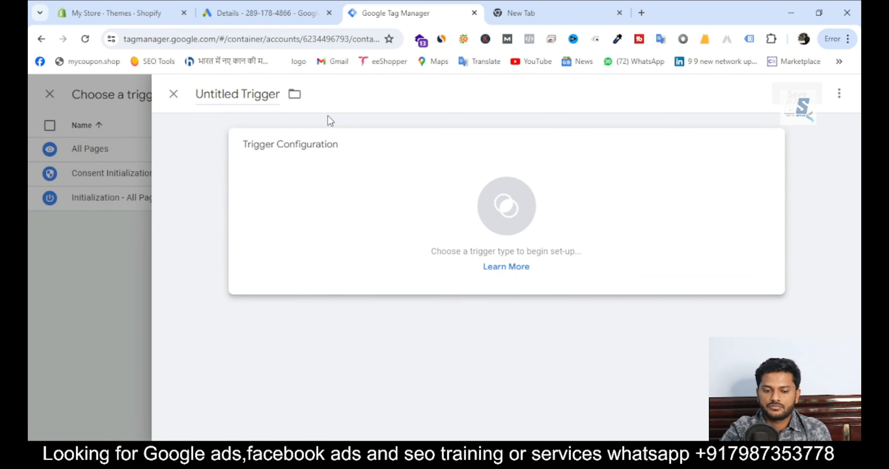
triple_click(239, 94)
key(BackSpace)
text(t)
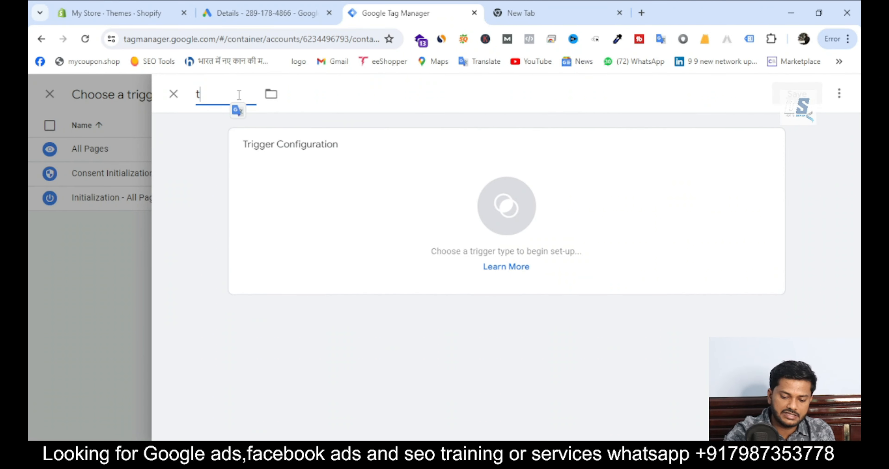
text(hank)
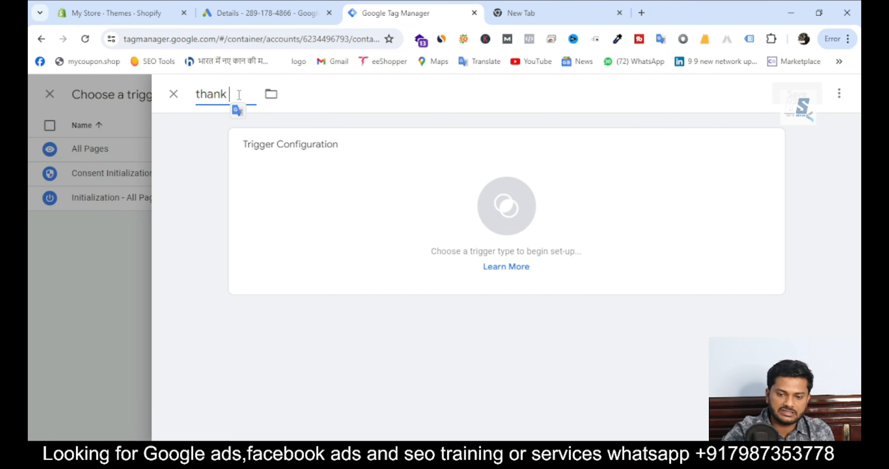
Make "thank" a Page View trigger that fires on Some Page Views, with a condition on Page URL contains.
click(582, 268)
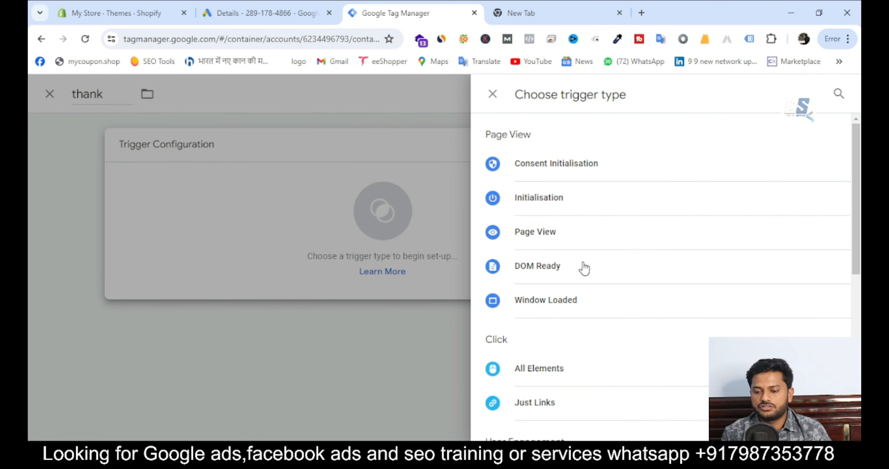
click(572, 233)
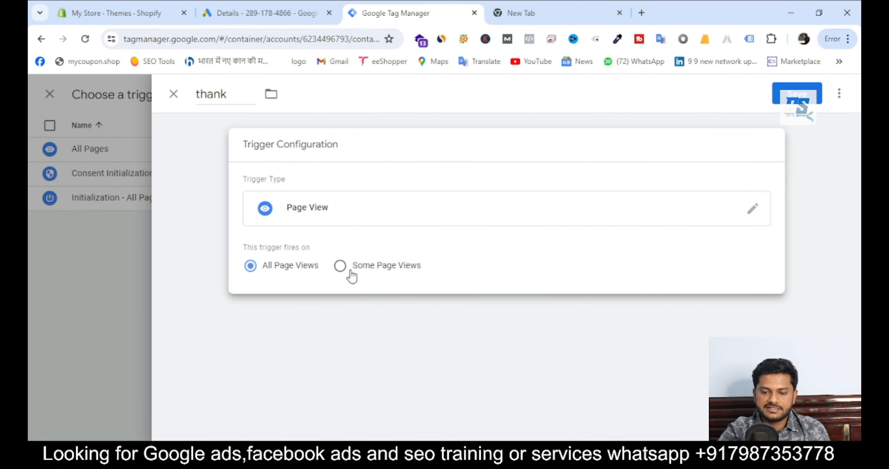
click(350, 275)
click(352, 324)
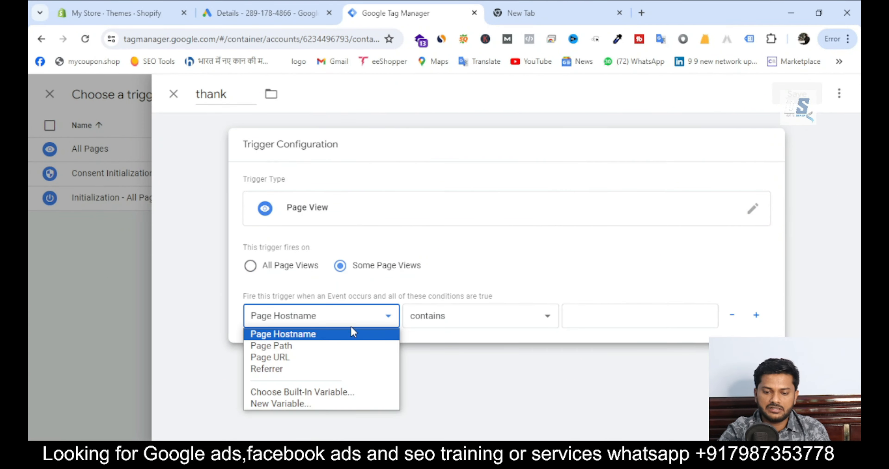
click(326, 359)
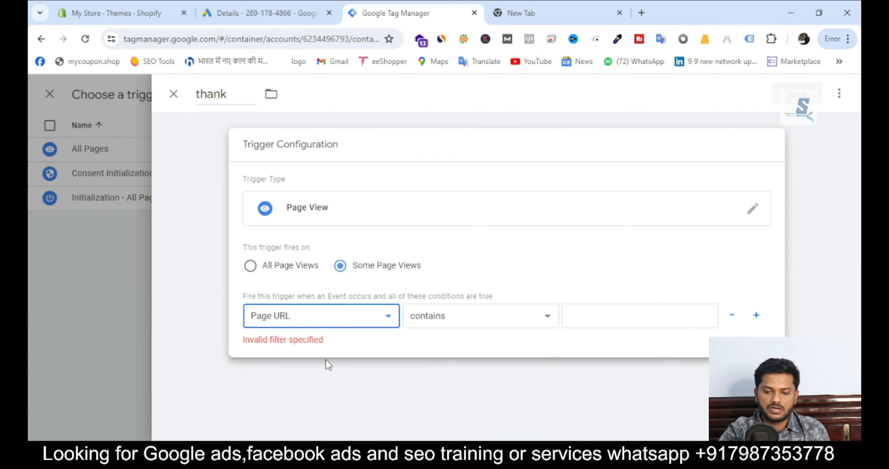
click(677, 318)
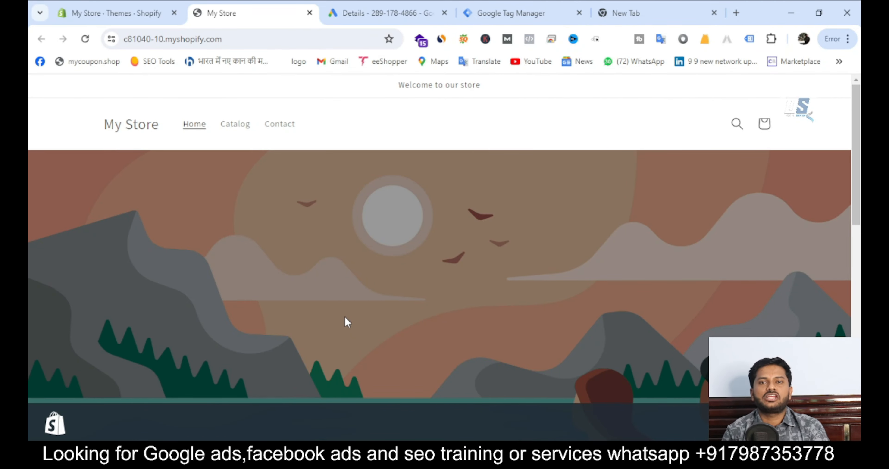
On the My Store storefront, open the featured t shirt product and buy it immediately to reach checkout.
scroll(344, 318, down, 10)
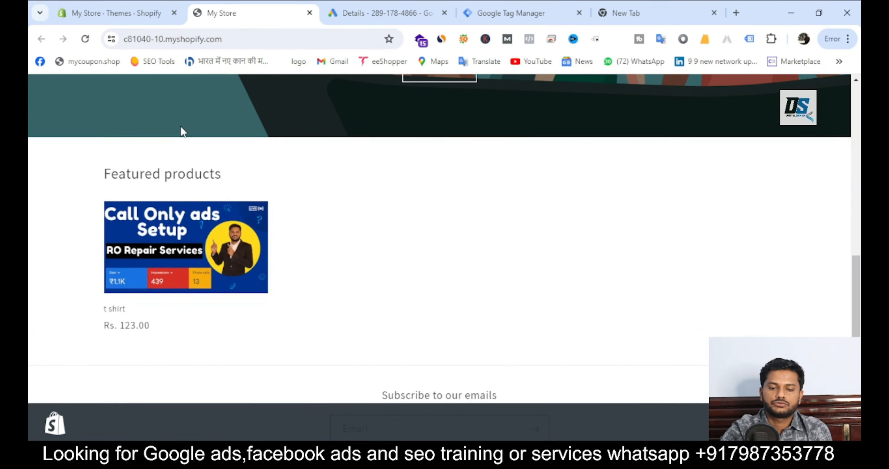
click(184, 251)
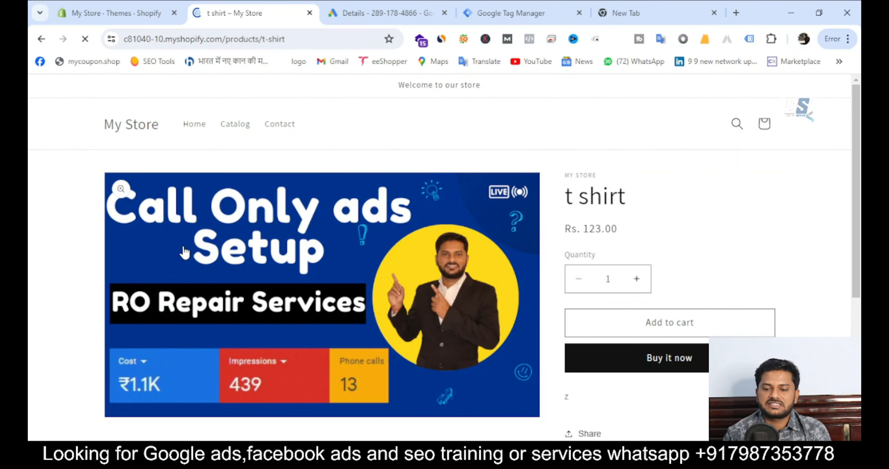
click(621, 359)
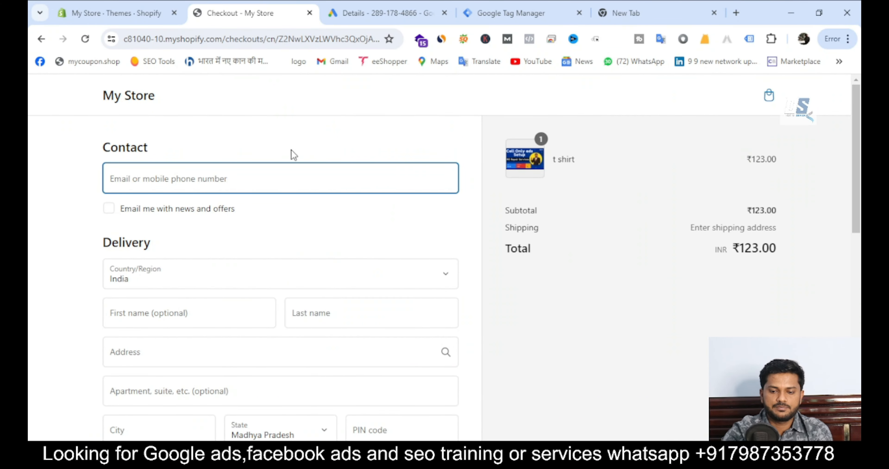
Fill the checkout's contact and delivery details from a saved address and complete the order with Cash on Delivery.
click(285, 167)
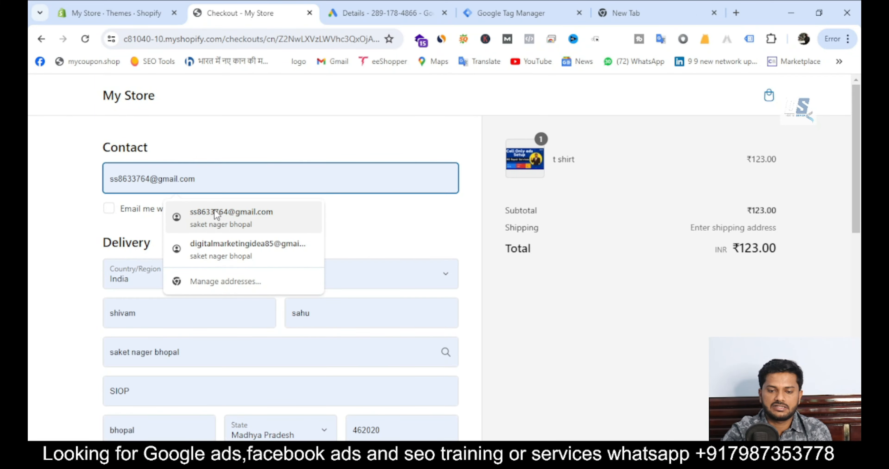
click(214, 211)
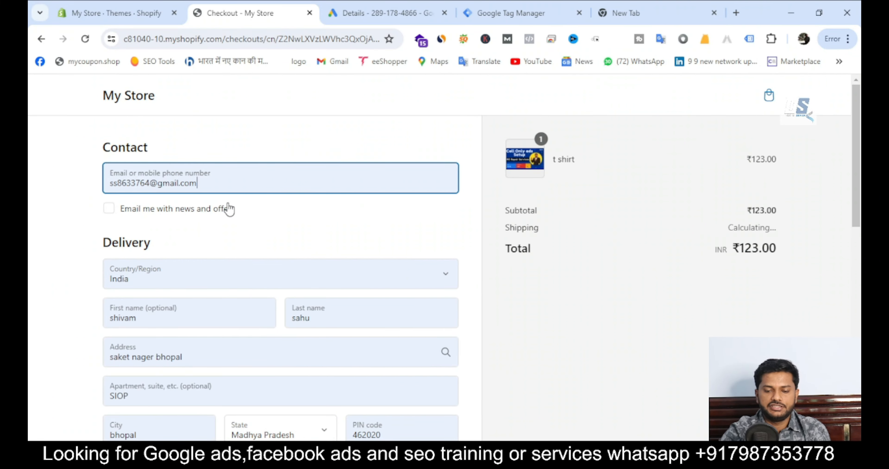
scroll(228, 208, down, 10)
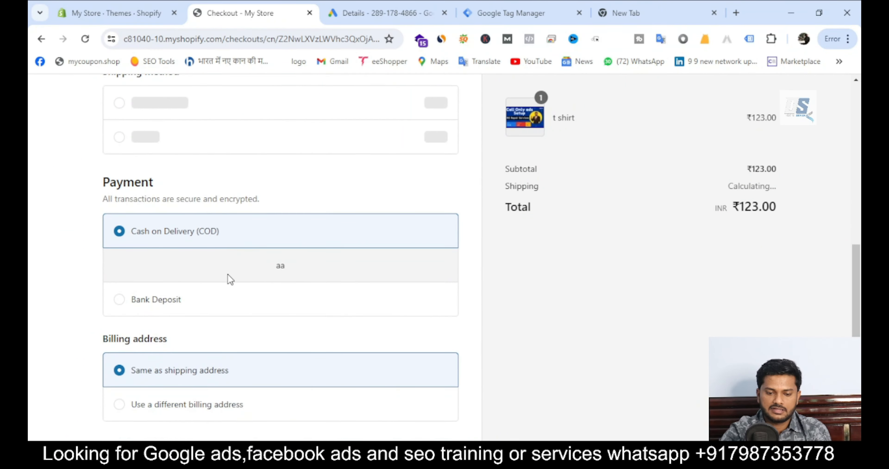
scroll(229, 279, down, 1)
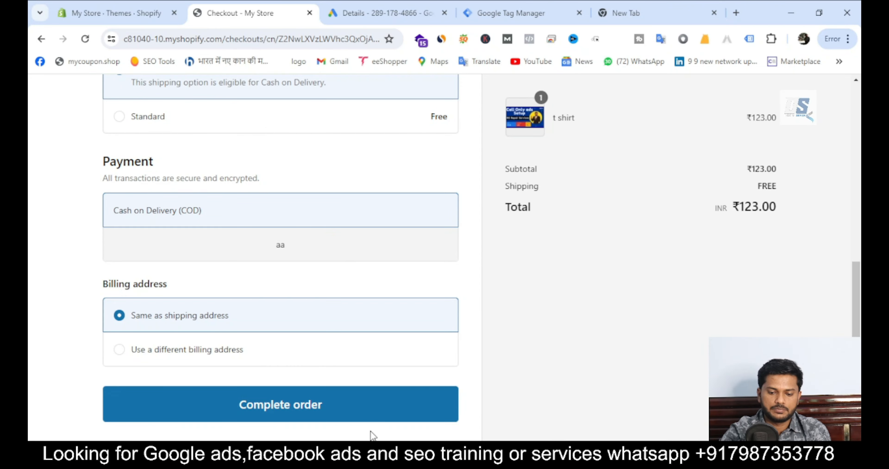
click(367, 416)
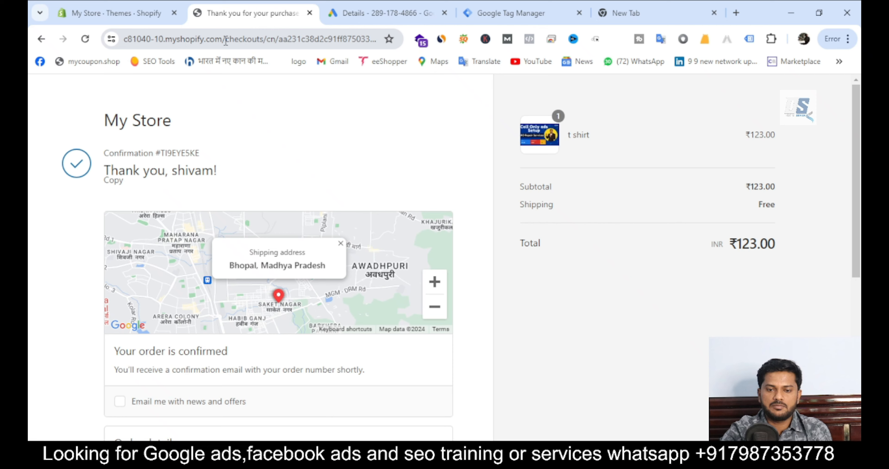
Copy "checkouts" from the thank-you page's URL and use it as the Page URL condition value of the "thank" trigger in Google Tag Manager.
drag(225, 39, 264, 45)
key(ctrl+c)
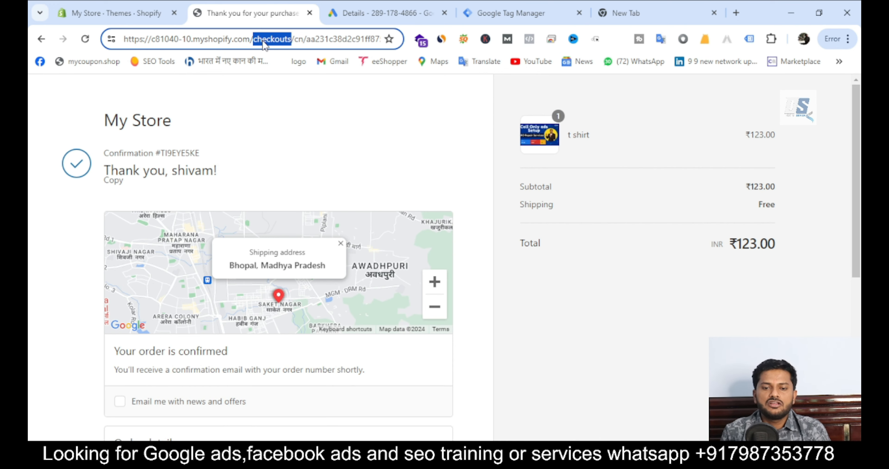
click(521, 16)
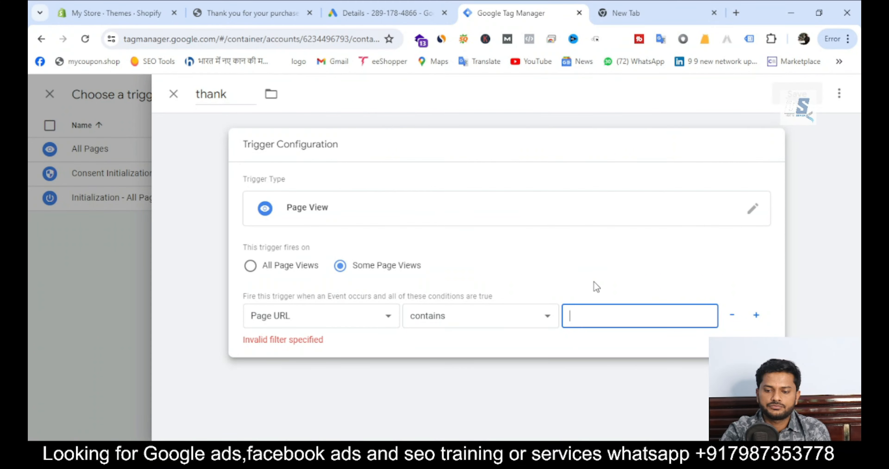
key(ctrl+v)
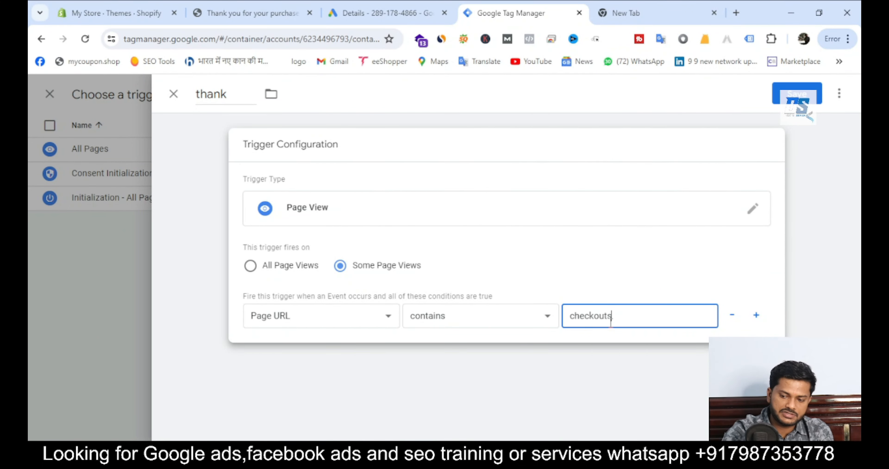
Save the "thank" trigger and the "g ads" conversion tracking tag it is attached to.
click(810, 90)
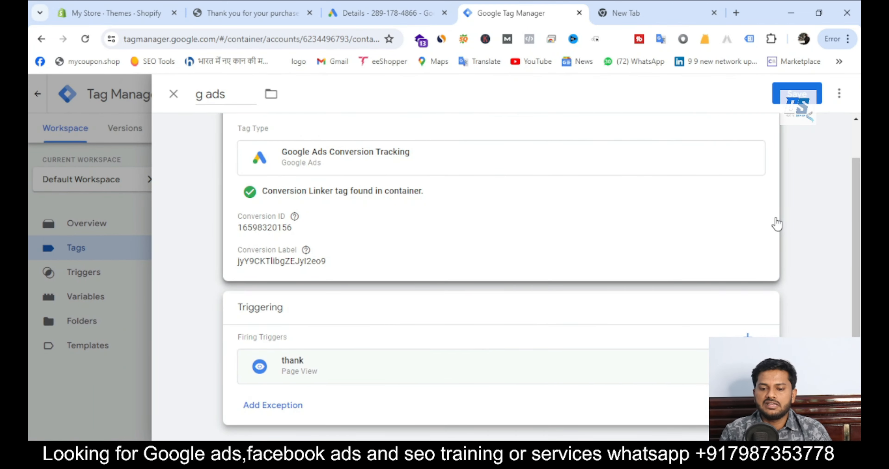
click(799, 96)
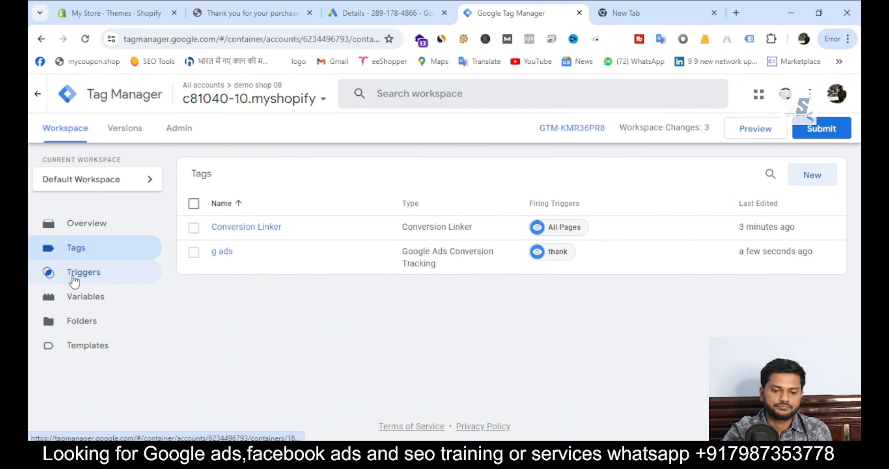
Create a new trigger in the workspace's trigger list and name it "event".
click(74, 281)
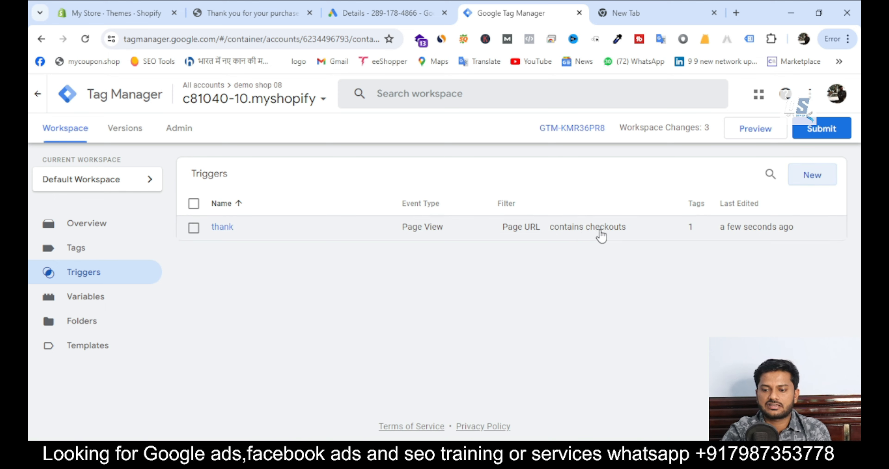
click(812, 176)
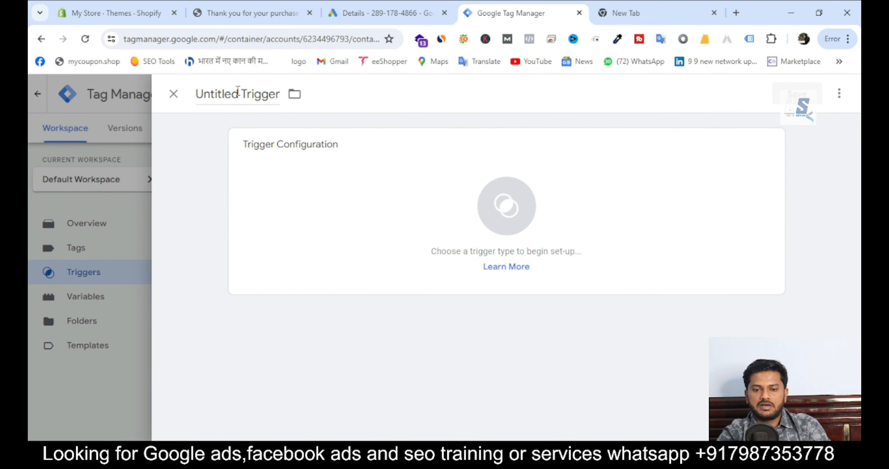
click(249, 99)
key(BackSpace)
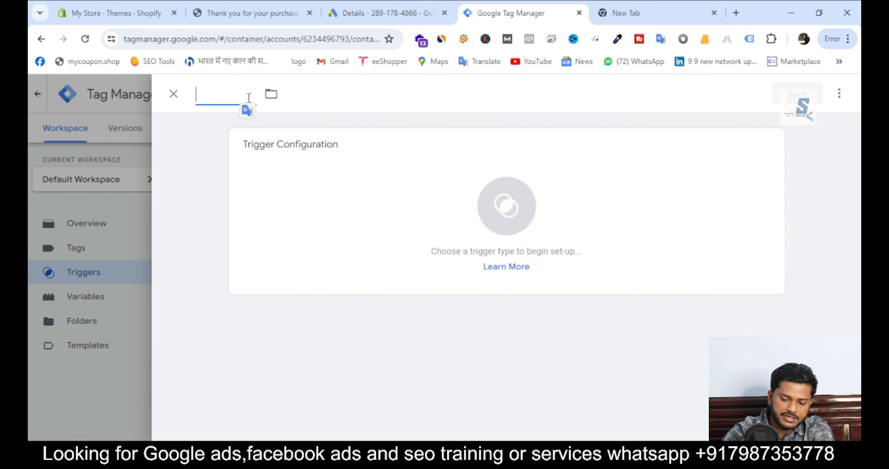
text(event)
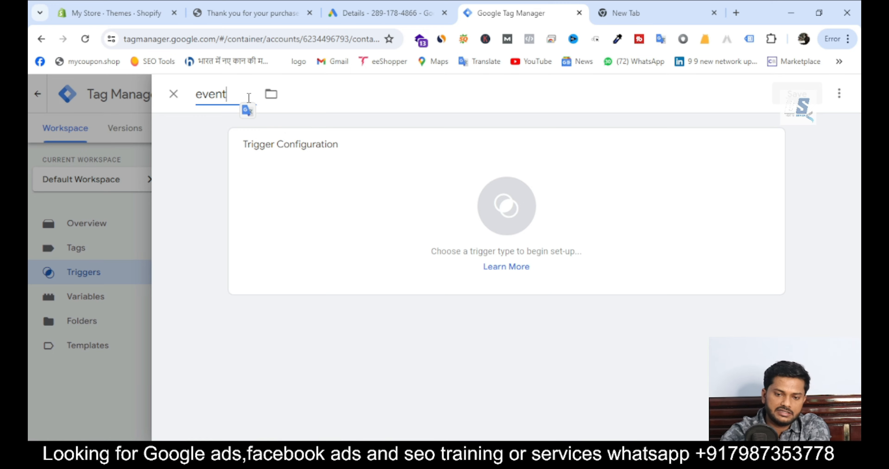
Make the "event" trigger a Custom Event with the event name digital_shivam.
click(551, 222)
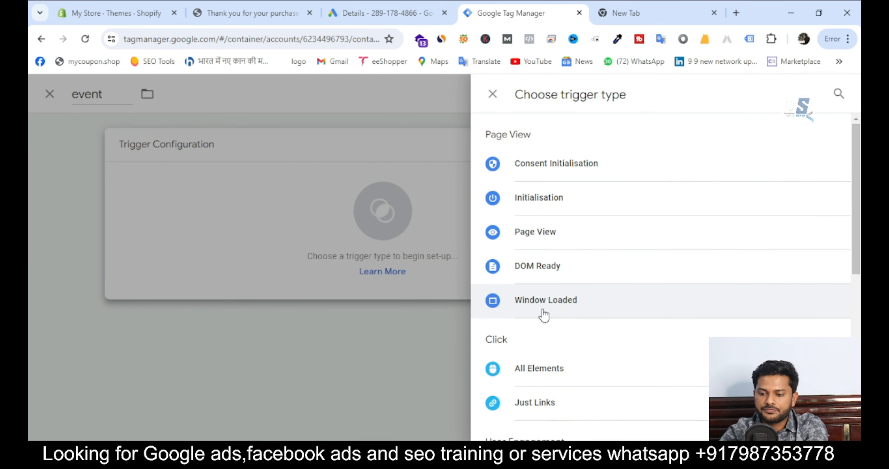
scroll(541, 313, down, 5)
scroll(531, 342, down, 2)
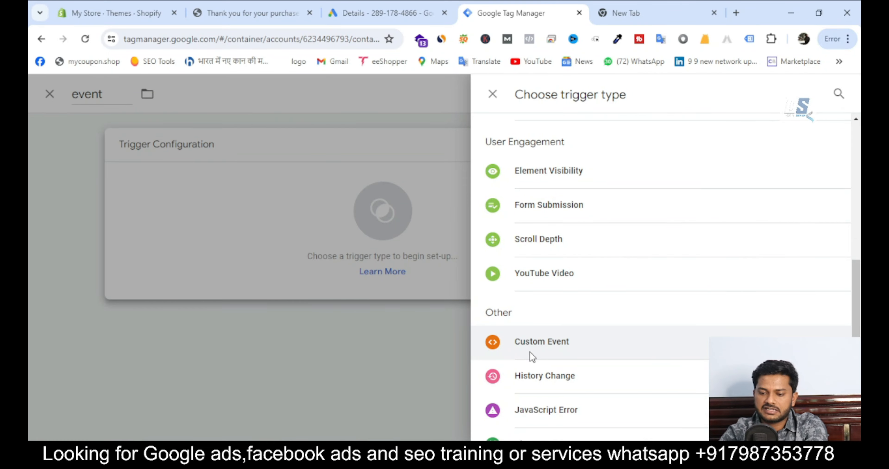
click(529, 351)
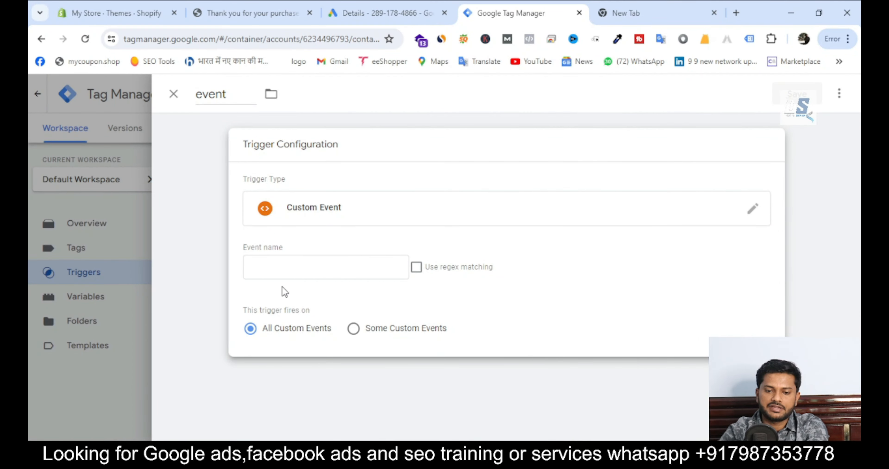
click(288, 273)
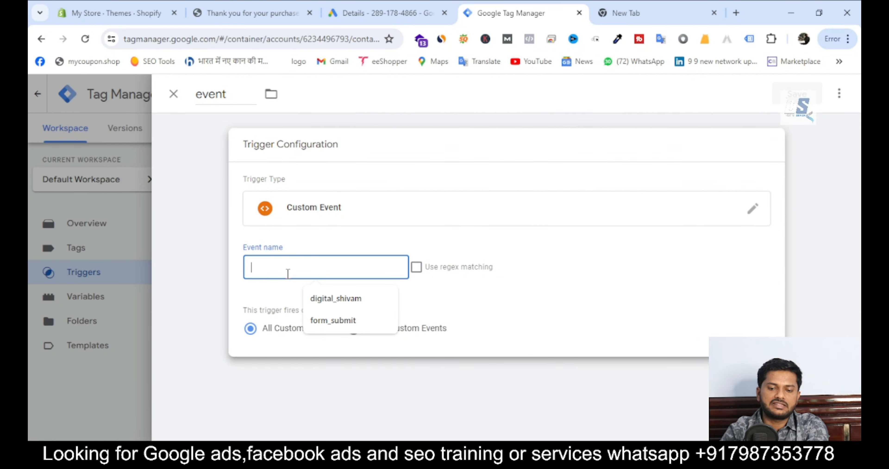
click(341, 304)
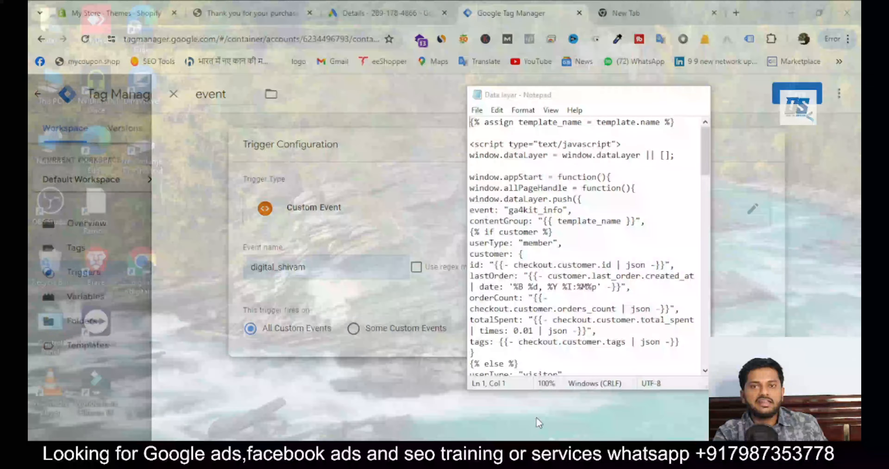
Check the event name in the Data layar Notepad script's purchase dataLayer push against the trigger, and save the "event" trigger.
click(535, 423)
scroll(607, 279, down, 1)
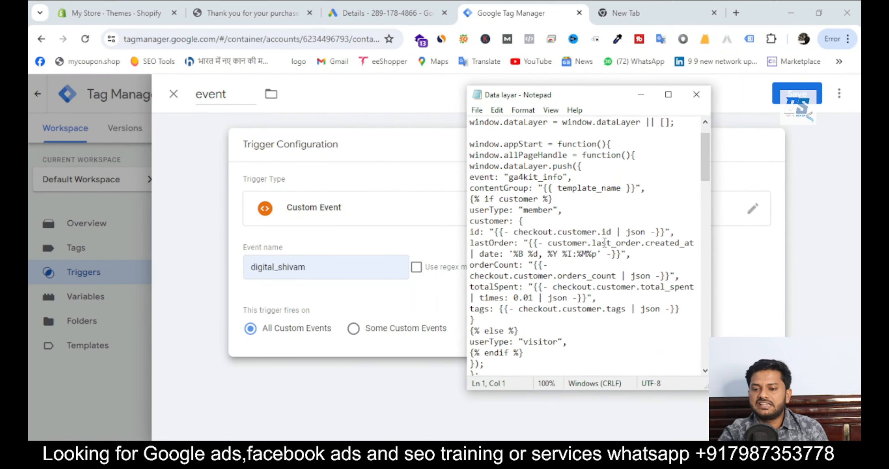
scroll(605, 248, up, 1)
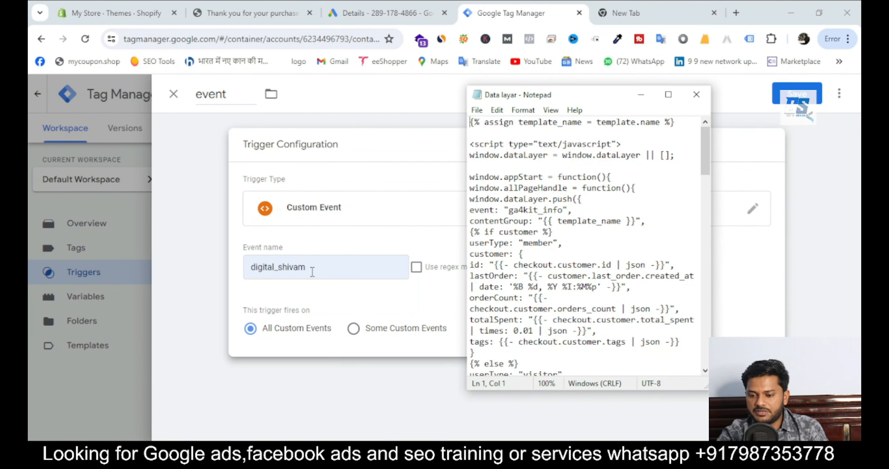
scroll(582, 248, down, 15)
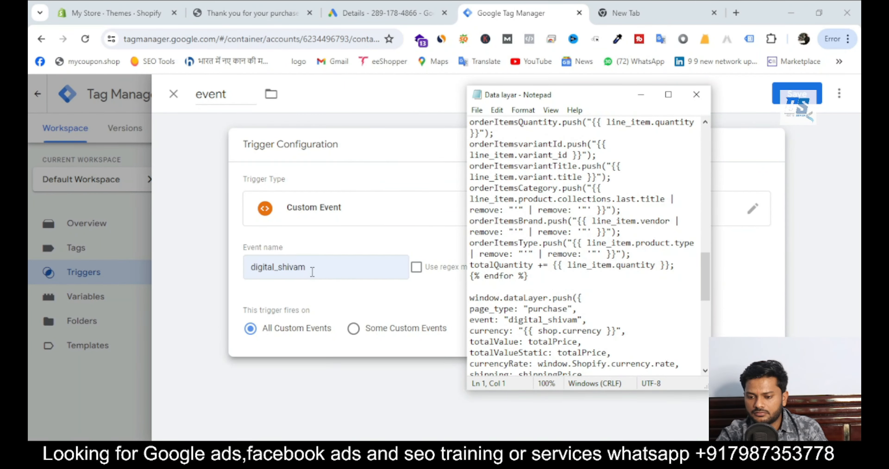
scroll(583, 248, down, 9)
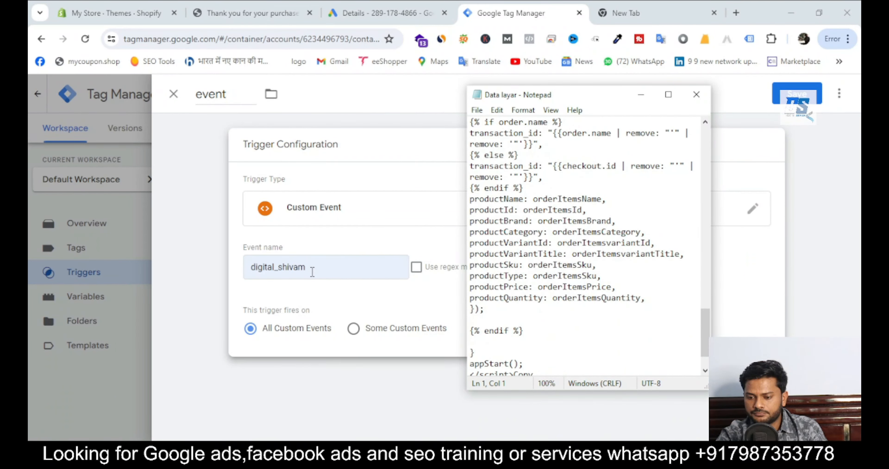
scroll(582, 248, down, 2)
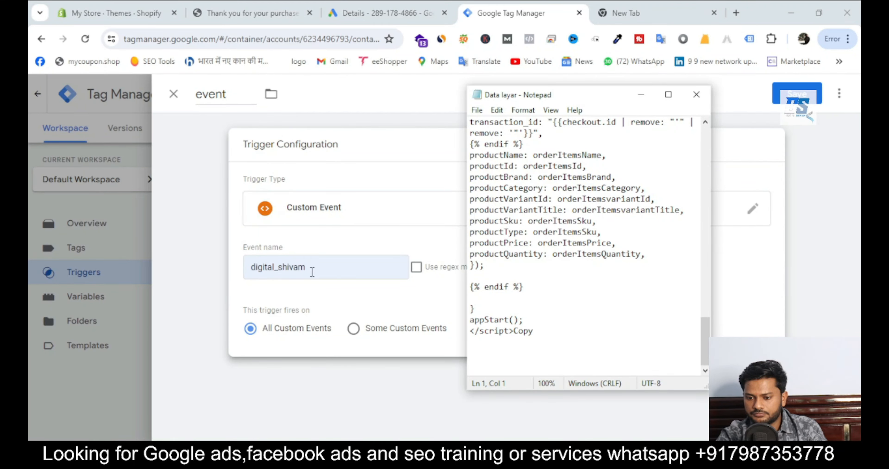
scroll(583, 248, up, 3)
scroll(583, 249, up, 3)
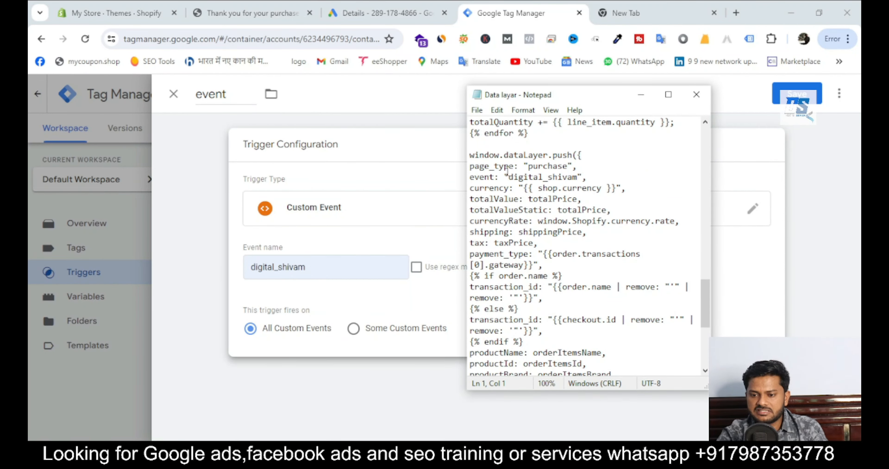
drag(507, 177, 568, 177)
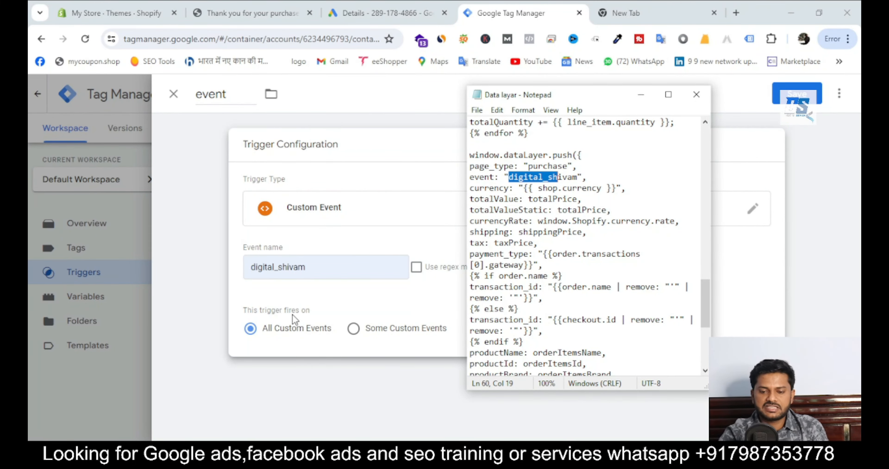
click(322, 292)
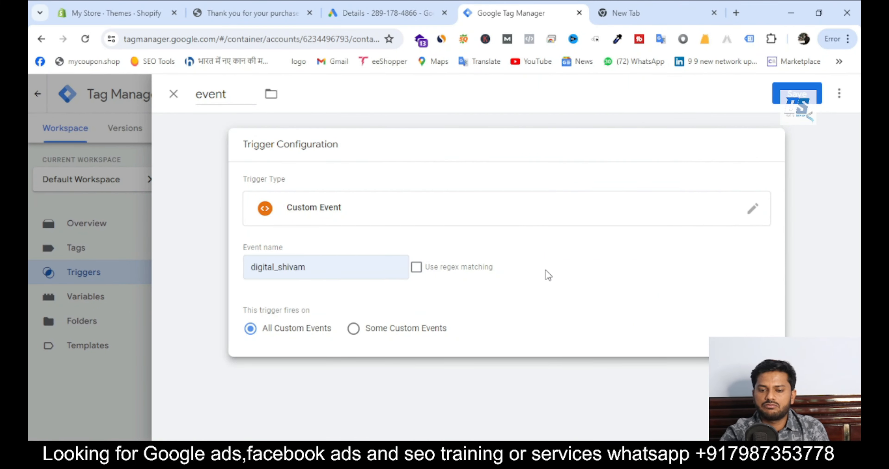
click(814, 95)
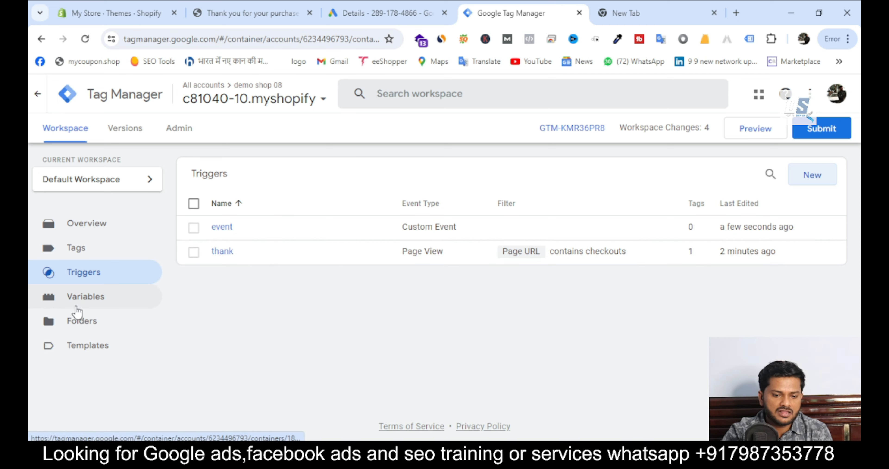
click(84, 306)
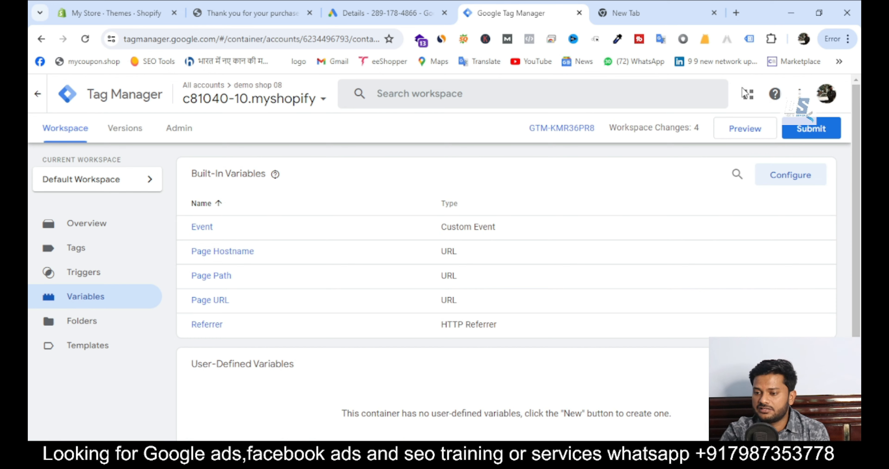
click(748, 137)
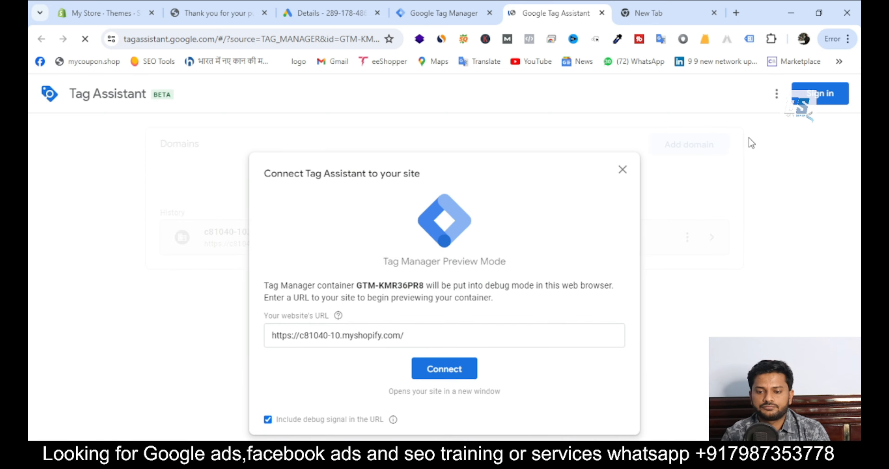
click(466, 368)
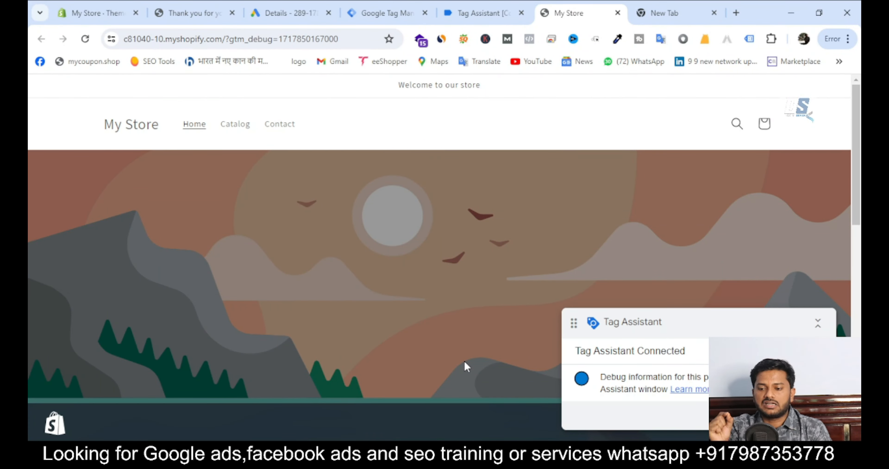
In the debug storefront, open the t shirt product and buy it immediately to reach checkout.
scroll(474, 341, down, 7)
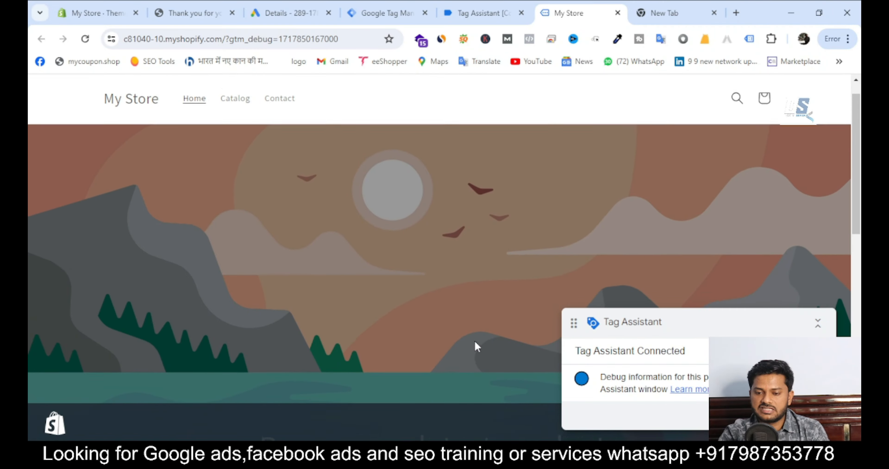
click(143, 193)
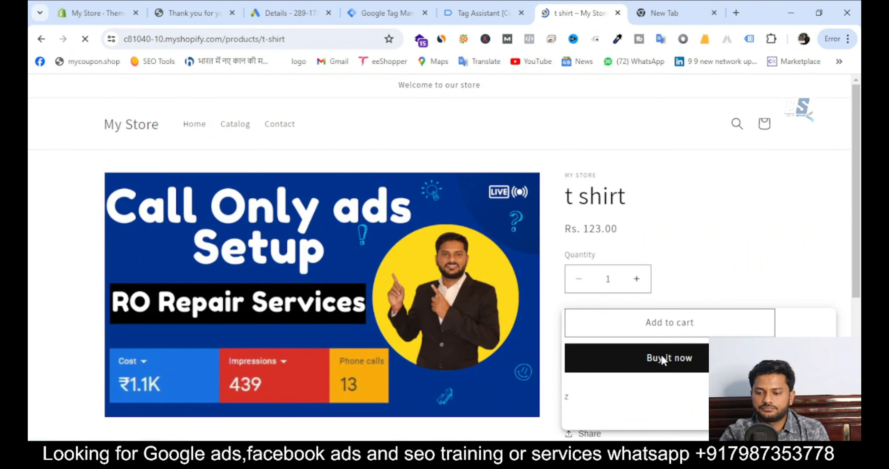
scroll(688, 204, down, 2)
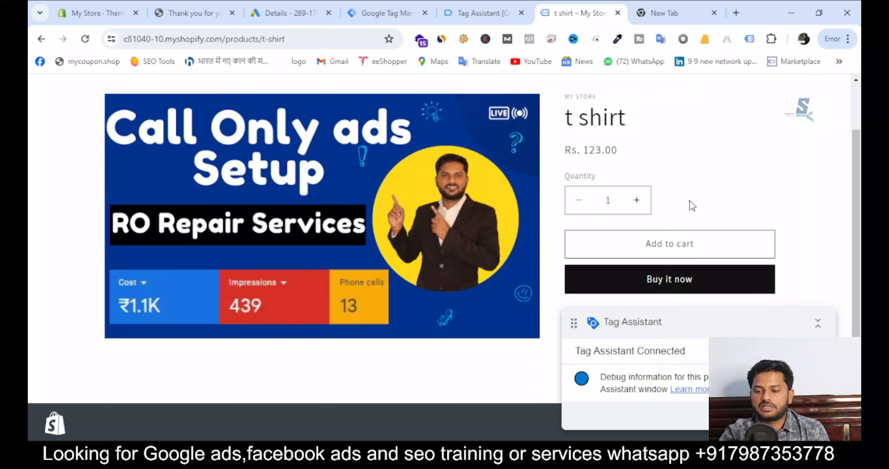
click(684, 272)
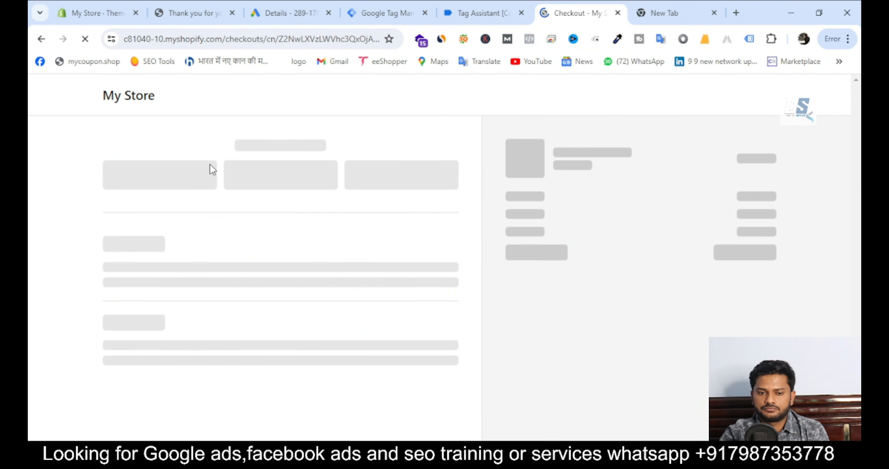
Autofill the test checkout's contact and delivery details from a saved address and place the order with Cash on Delivery.
click(191, 176)
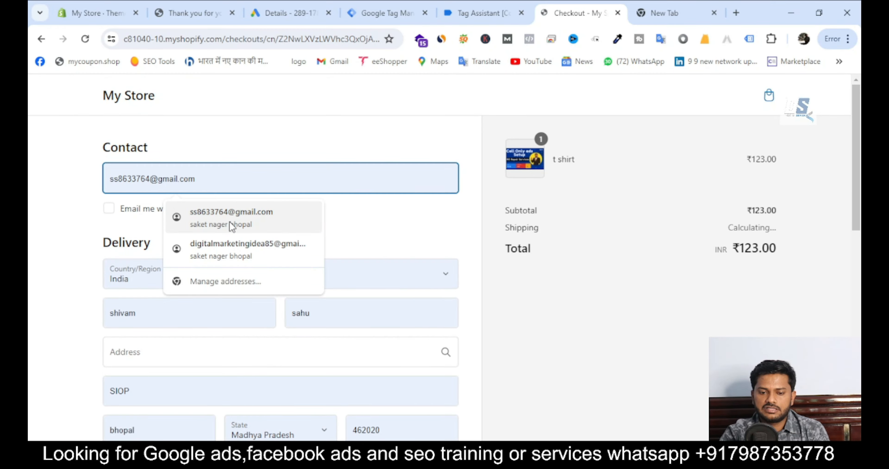
click(229, 221)
scroll(229, 221, down, 5)
scroll(231, 221, down, 8)
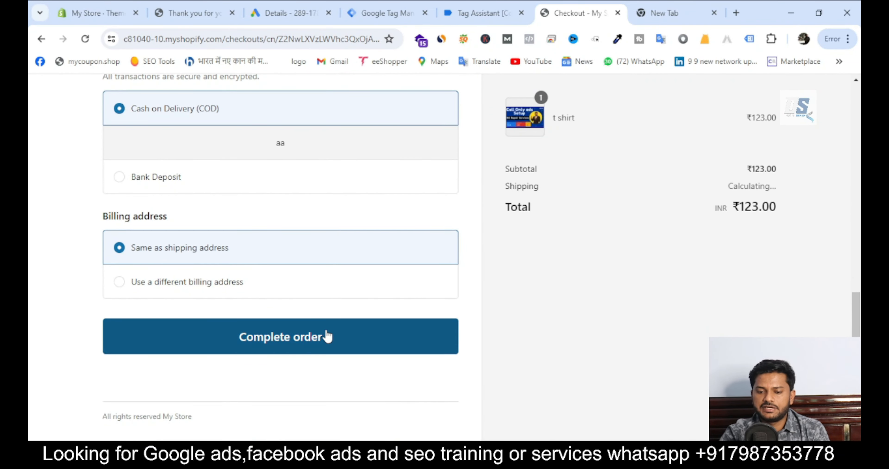
click(325, 330)
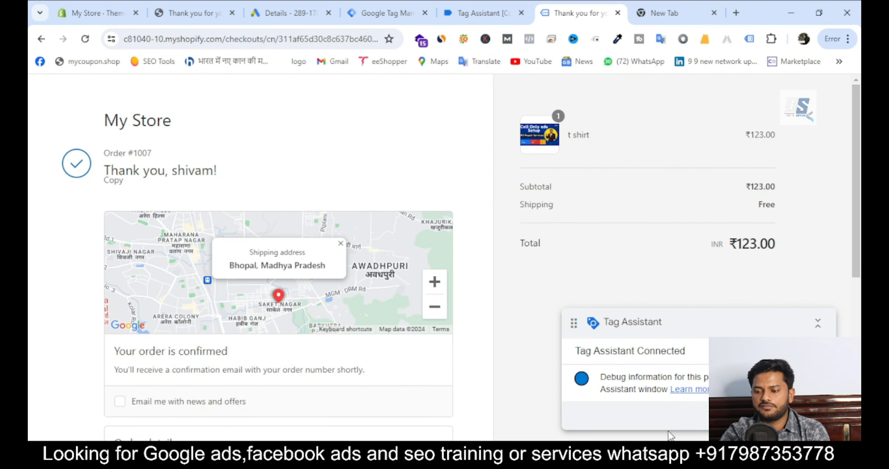
Finish the storefront debug session and copy "totalValue" from the digital_shivam event's expanded API call in Tag Assistant.
click(811, 415)
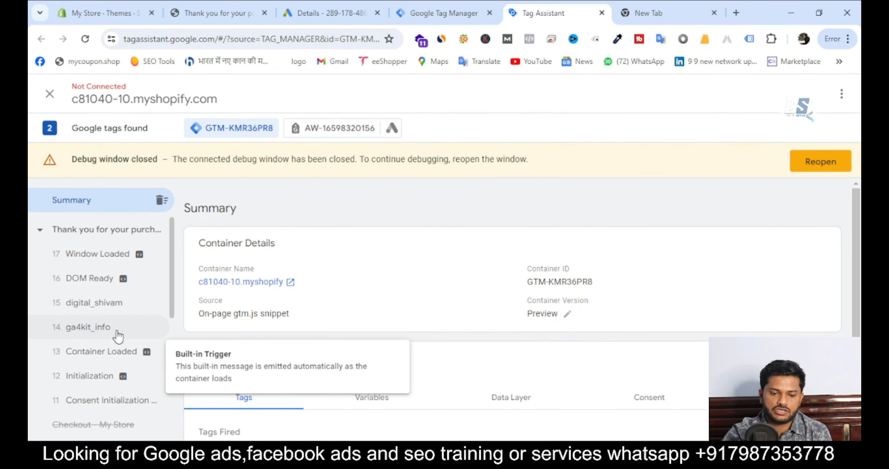
click(108, 304)
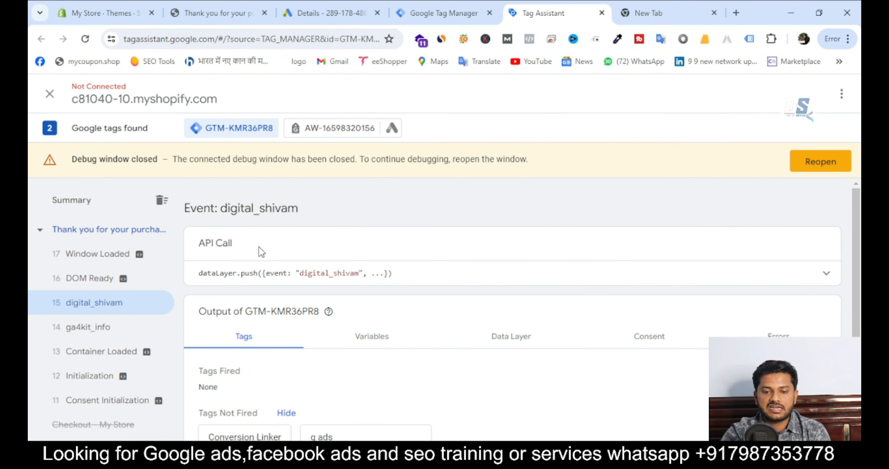
click(825, 272)
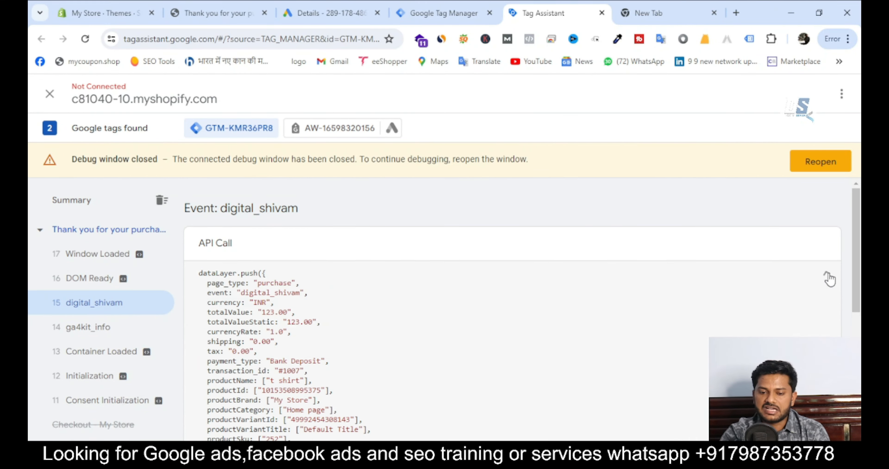
scroll(671, 322, down, 2)
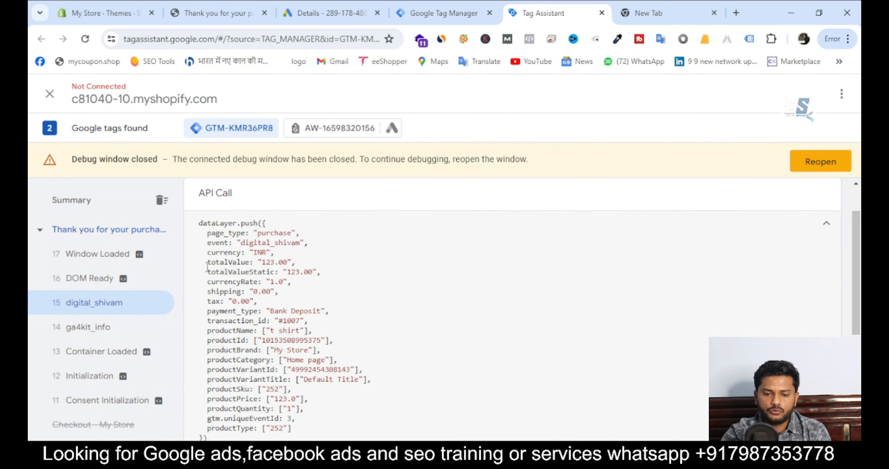
drag(208, 263, 251, 266)
key(ctrl+c)
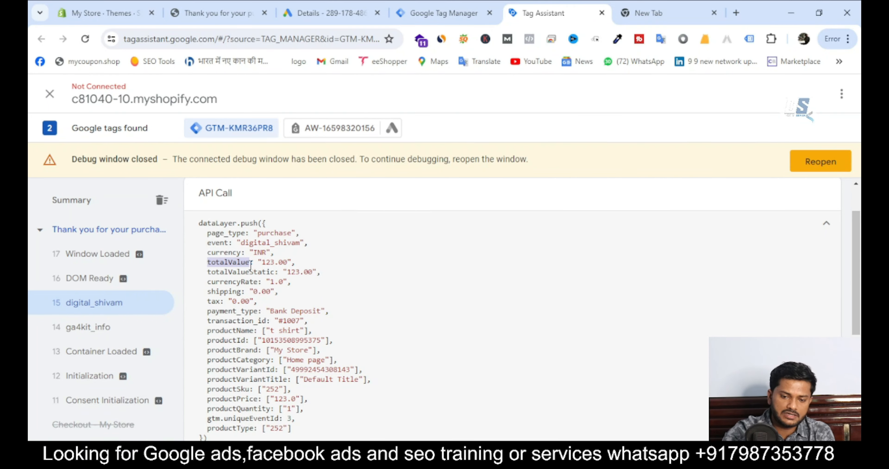
Switch to Tag Manager and create a new user-defined variable named "totalValue".
drag(251, 266, 391, 59)
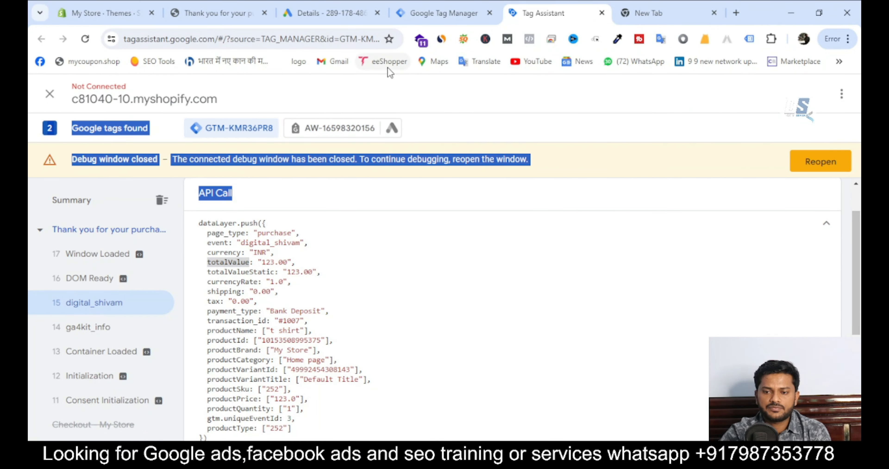
click(431, 17)
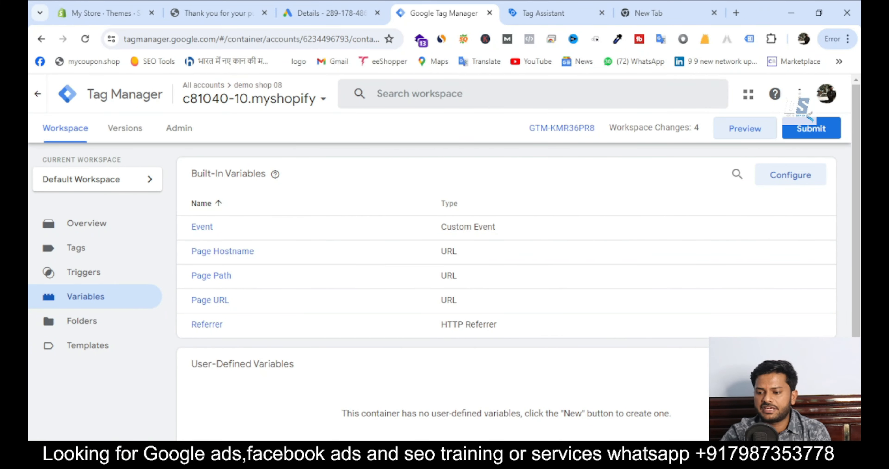
click(806, 364)
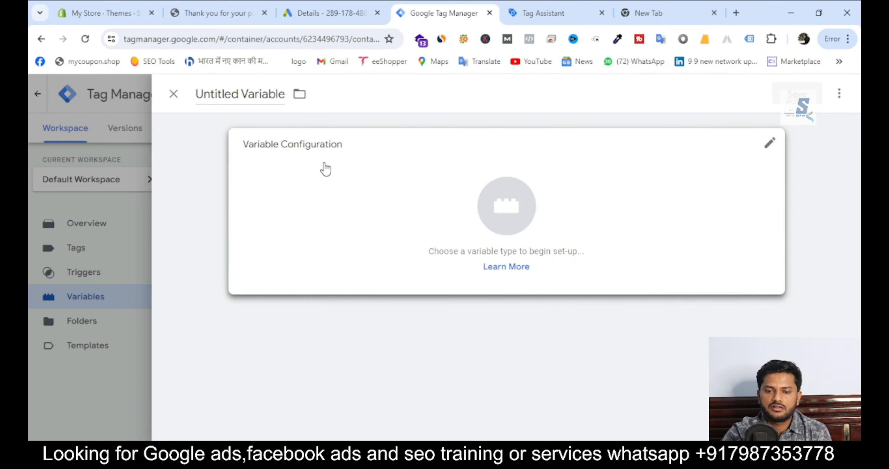
double_click(267, 93)
triple_click(266, 93)
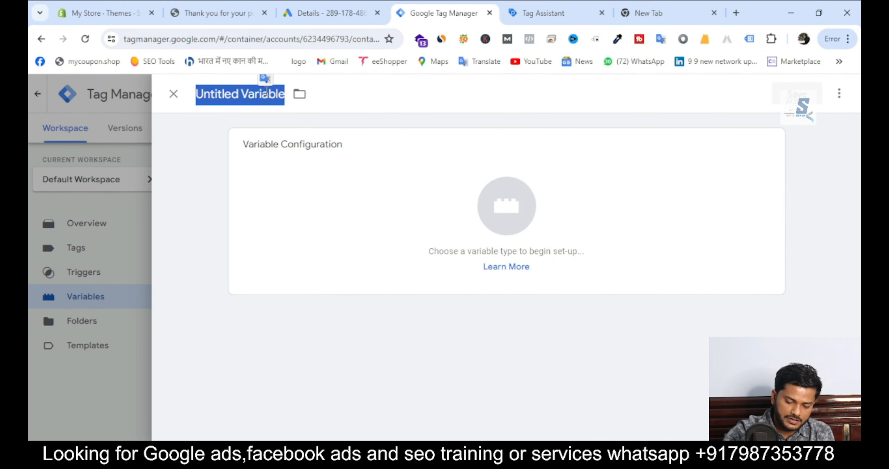
key(ctrl+v)
Make the variable a Data Layer Variable with the data layer variable name "totalValue" and save it.
click(428, 225)
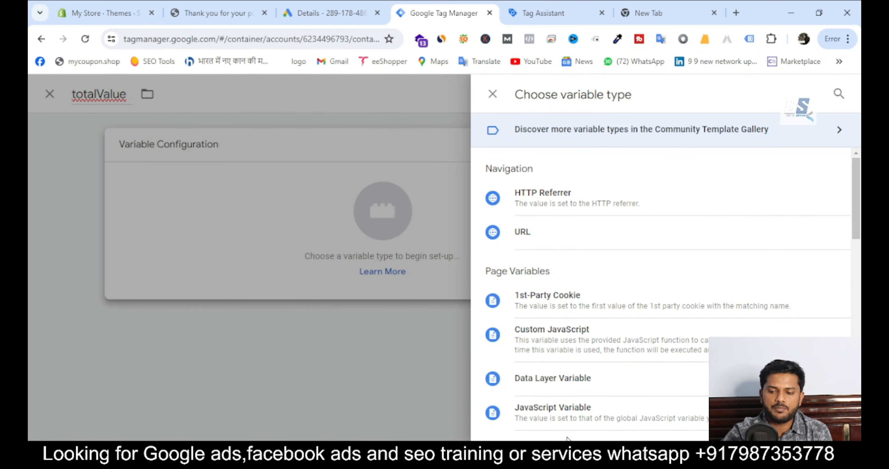
click(502, 380)
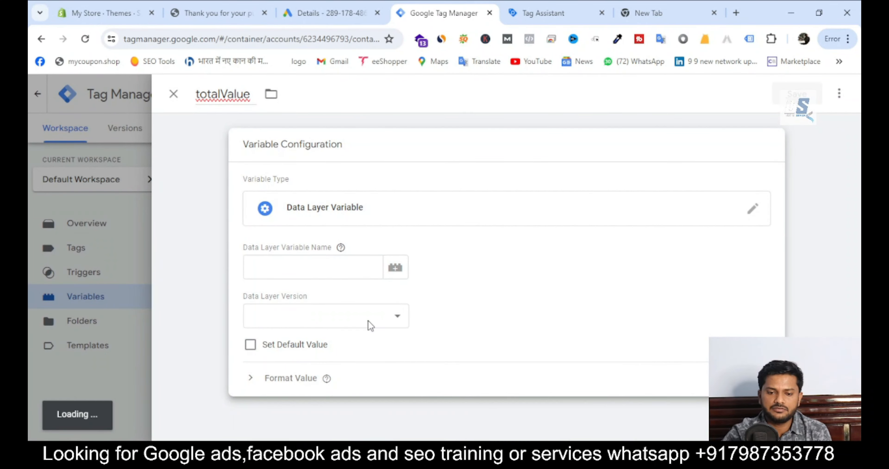
click(331, 274)
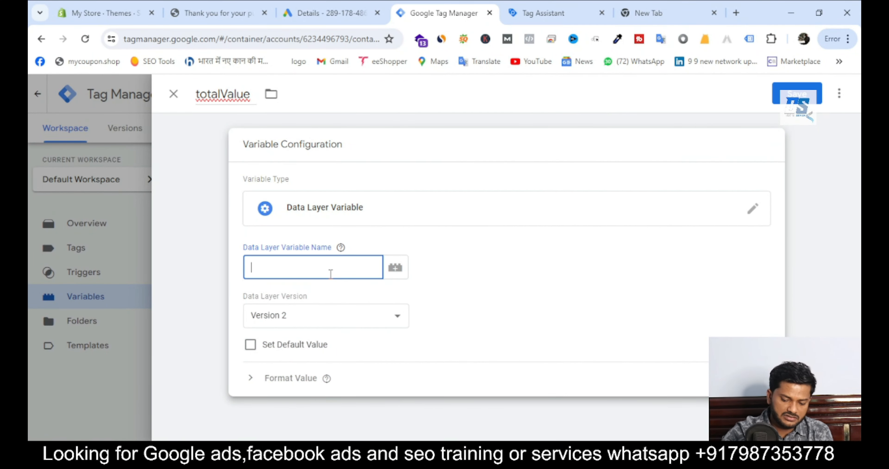
key(ctrl+v)
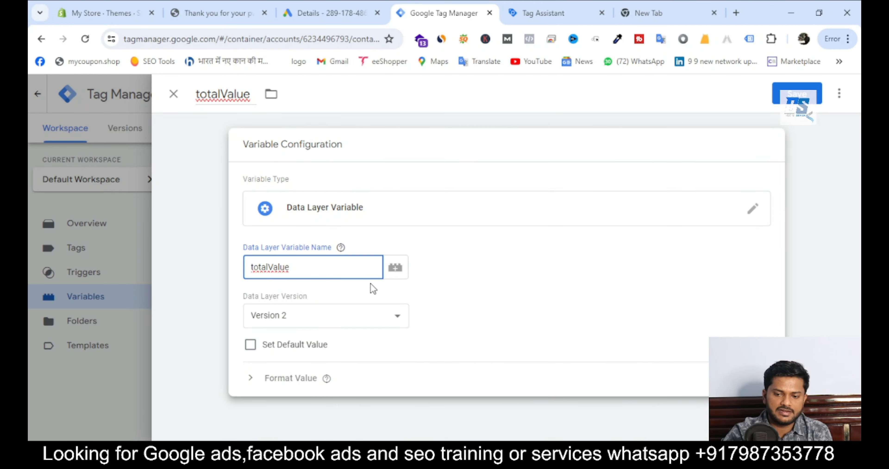
click(789, 101)
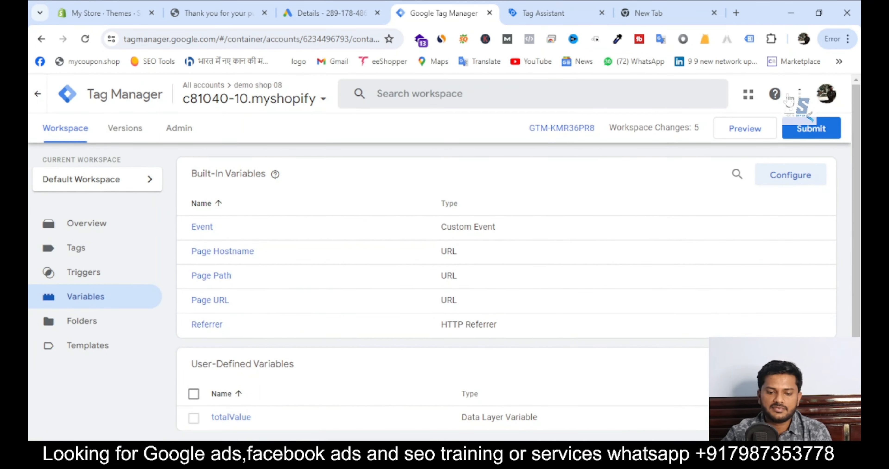
Start another user-defined variable and set its type to Data Layer Variable.
scroll(644, 287, down, 1)
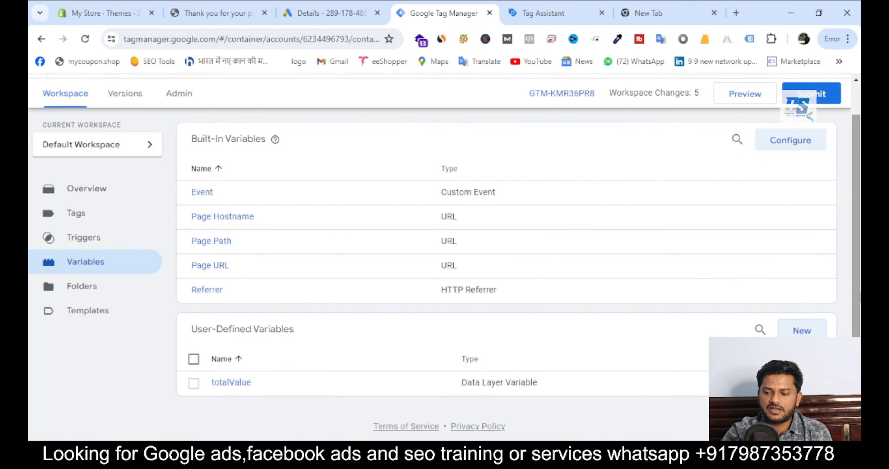
click(812, 330)
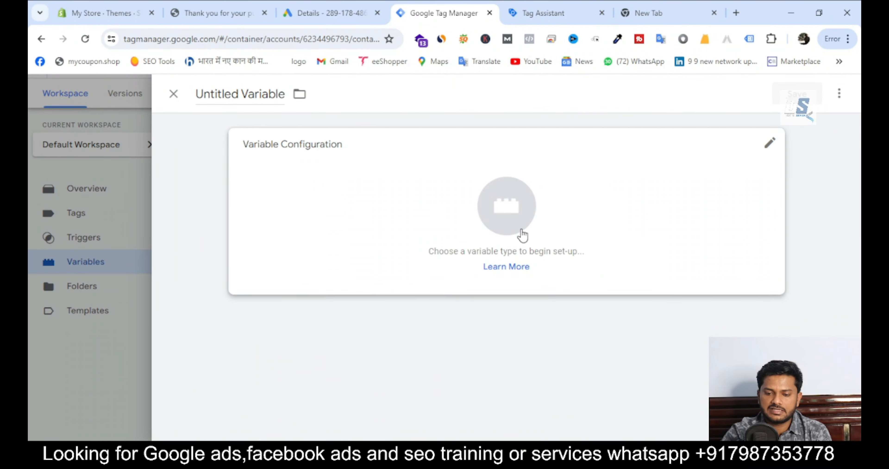
click(451, 240)
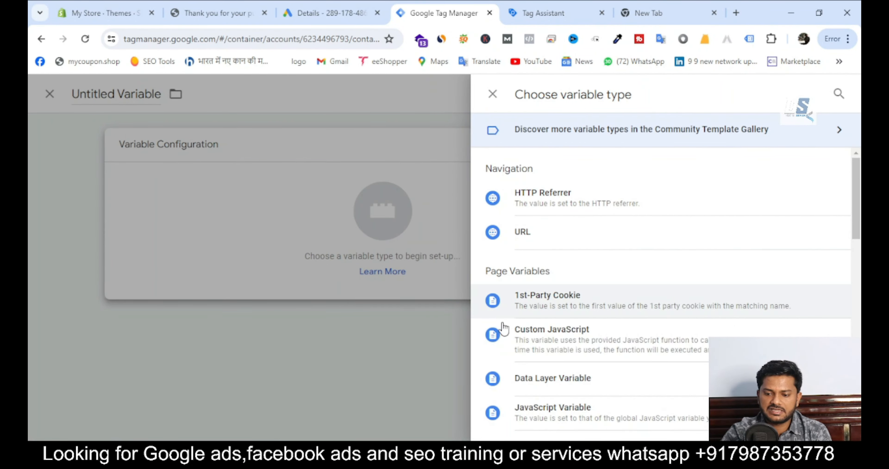
click(551, 382)
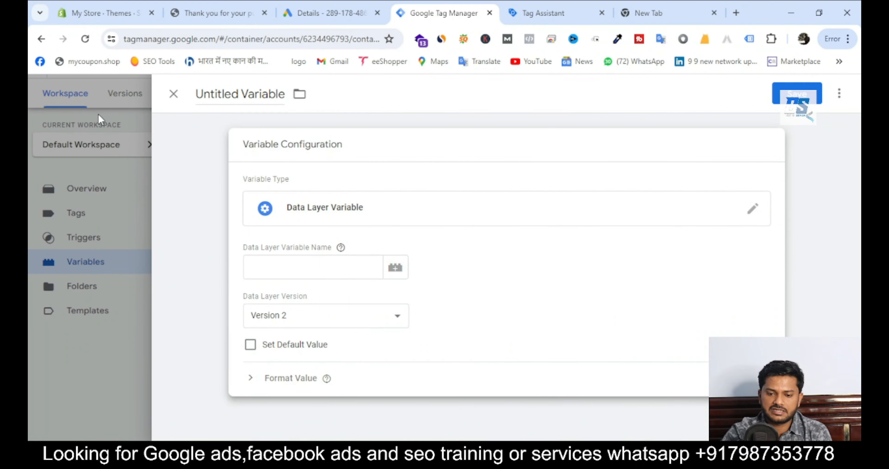
click(336, 273)
Switch to Tag Assistant and copy the "transaction_id" key from the digital_shivam event's API call.
click(517, 14)
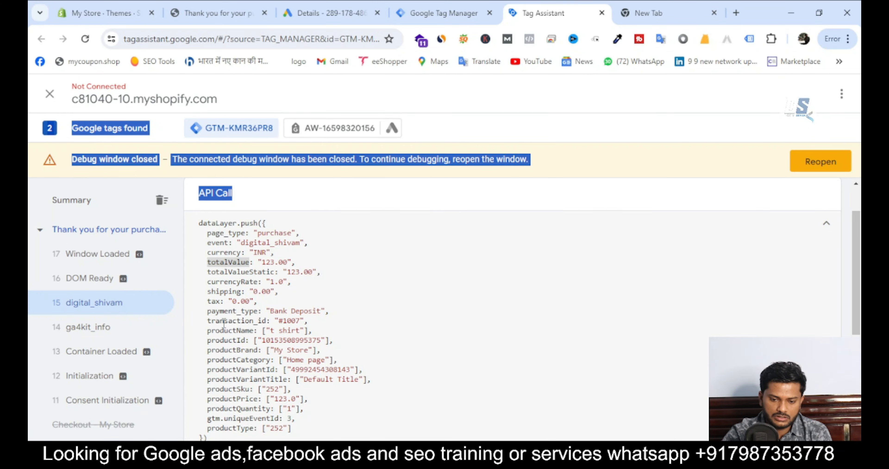
drag(207, 321, 267, 317)
key(ctrl+c)
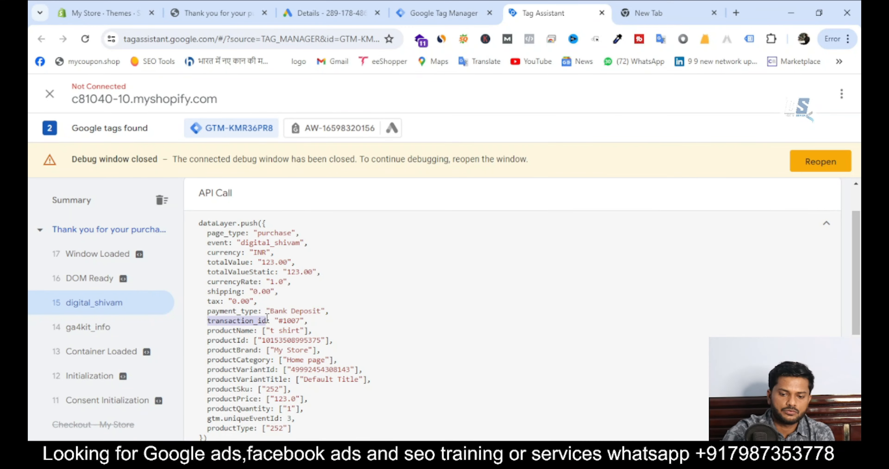
Back in Tag Manager, enter "transaction_id" as the data layer variable name and save the variable under the suggested name "Data Layer Variable".
click(327, 12)
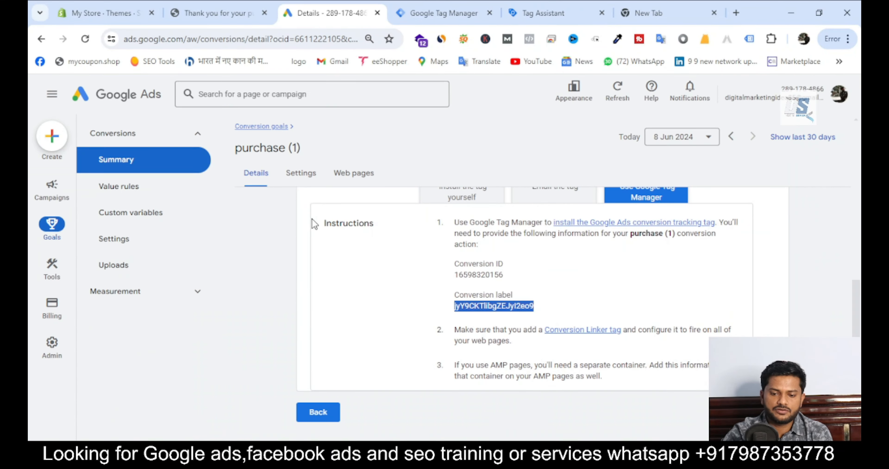
click(444, 12)
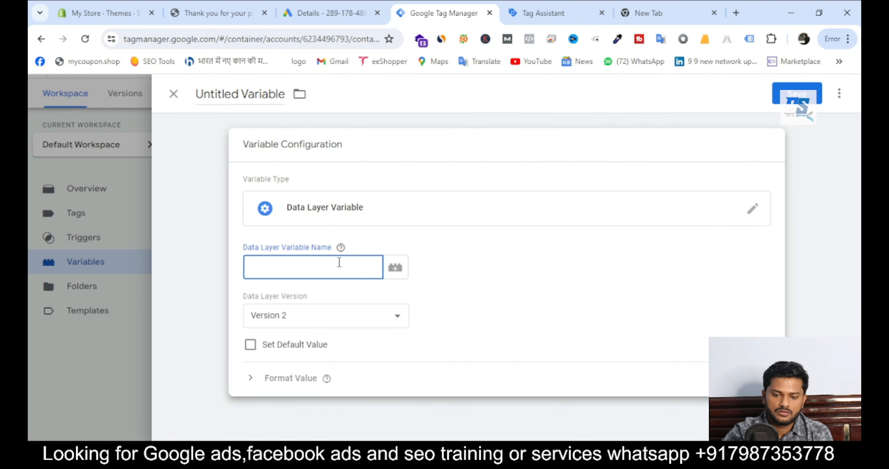
key(ctrl+v)
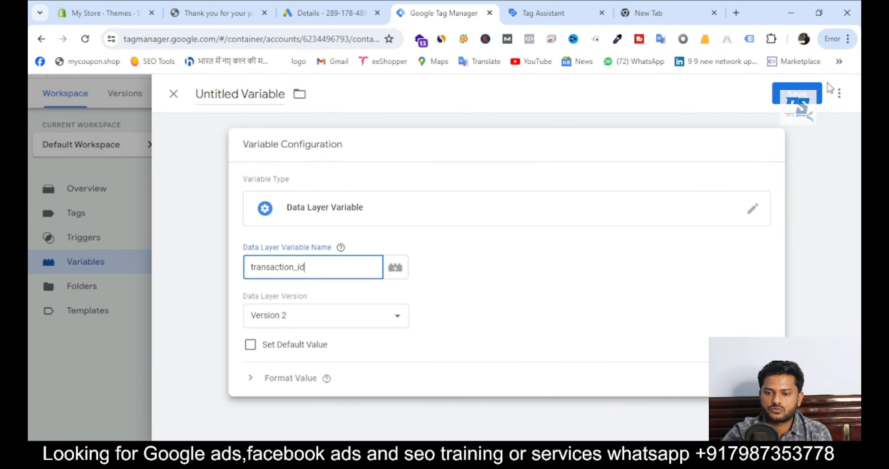
click(793, 93)
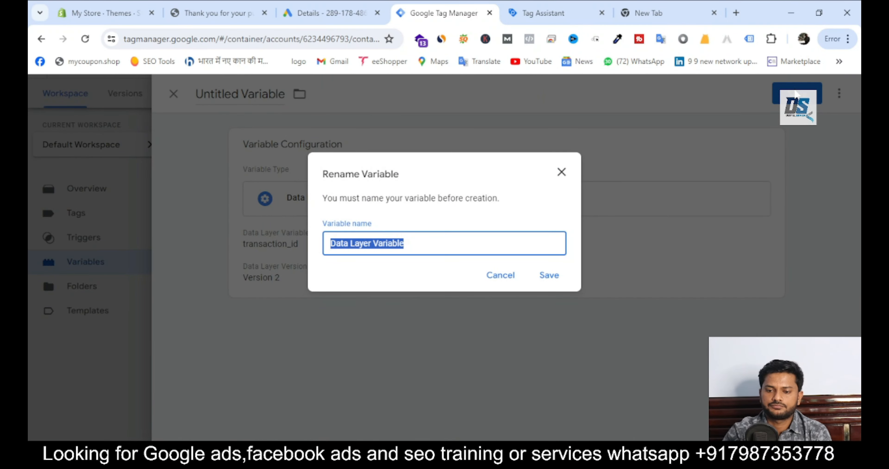
click(542, 276)
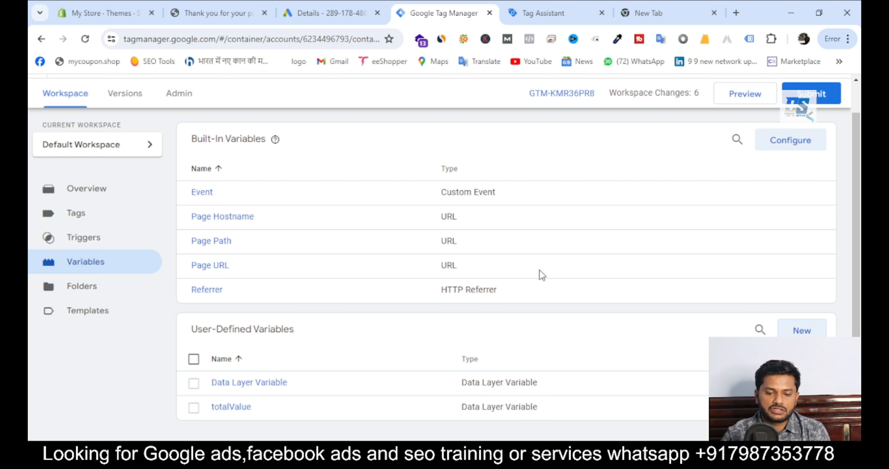
Edit the g ads tag's configuration and set its Conversion Value to the {{totalValue}} variable.
click(100, 223)
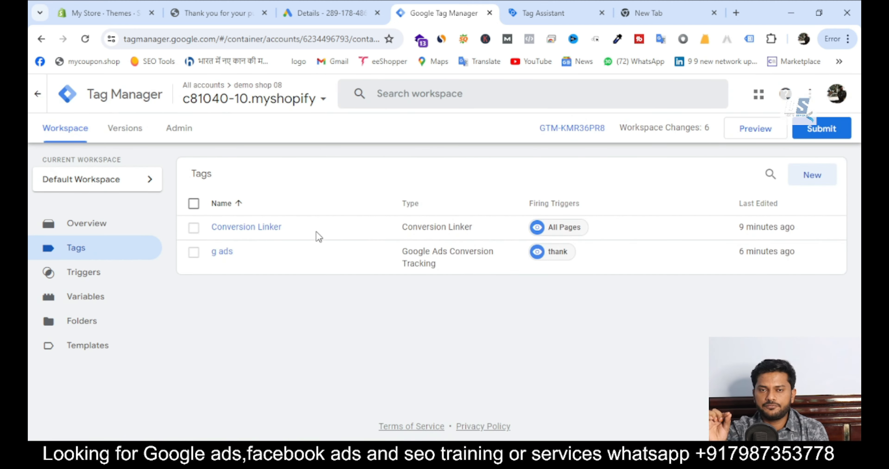
click(227, 255)
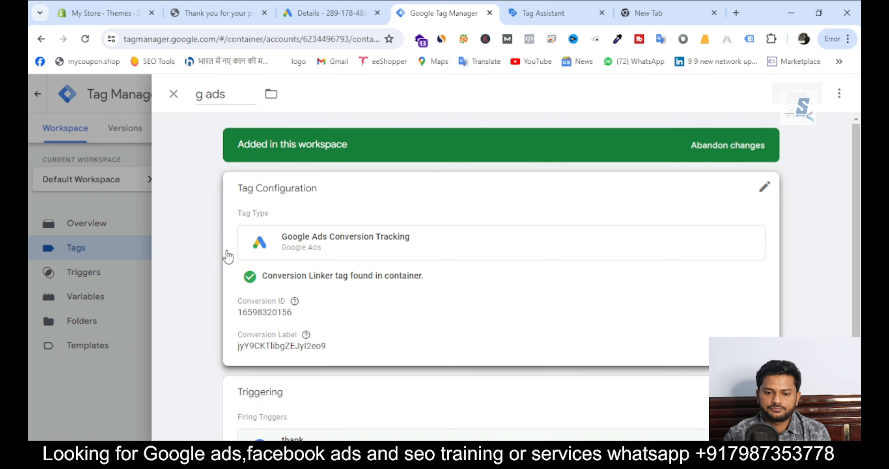
click(758, 195)
scroll(498, 304, down, 5)
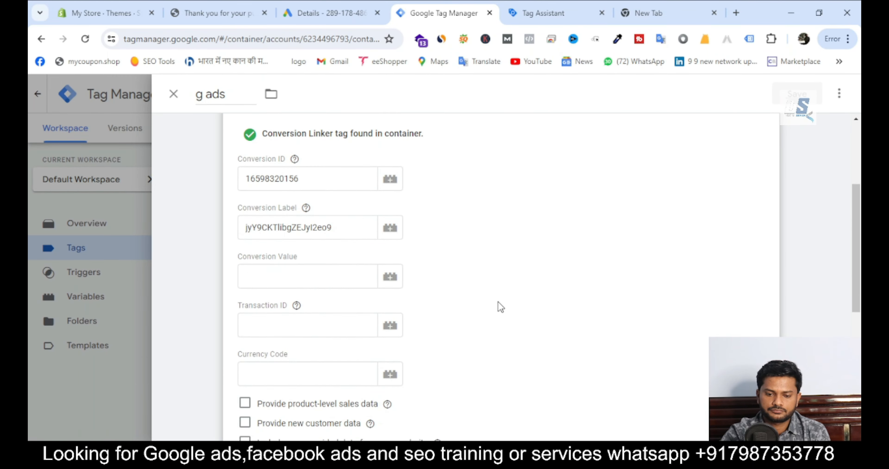
scroll(498, 302, down, 1)
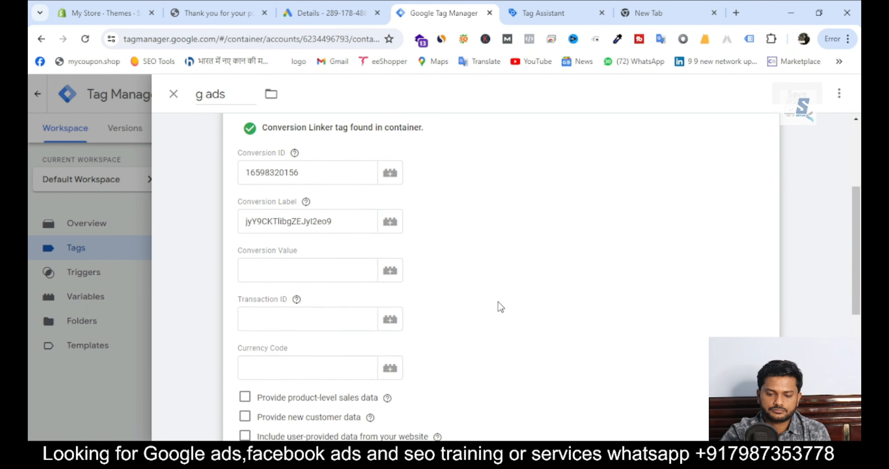
click(304, 262)
click(390, 266)
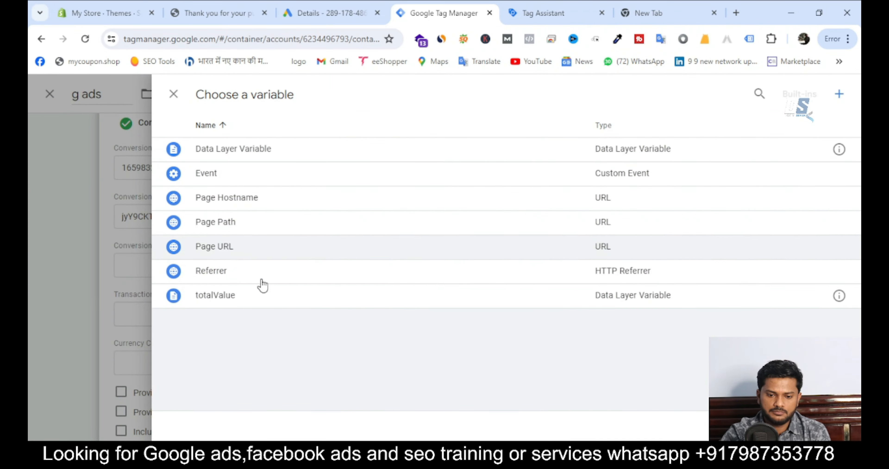
click(248, 300)
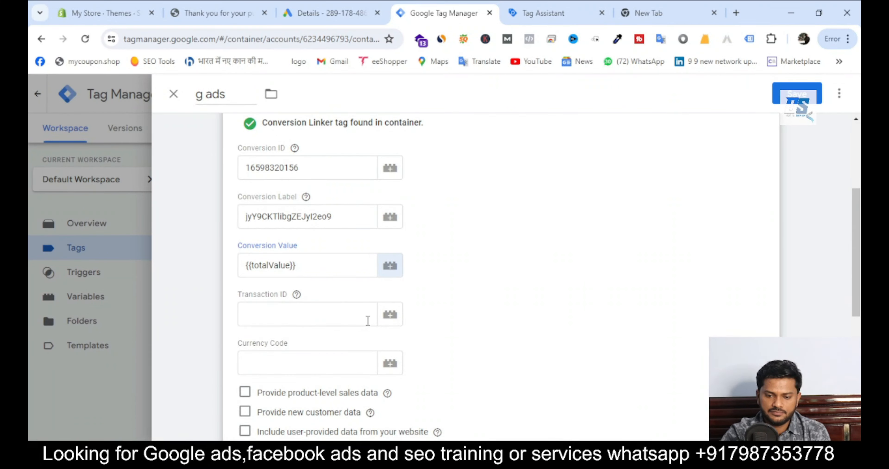
Set the g ads tag's Transaction ID to {{Data Layer Variable}} and save the tag.
click(390, 320)
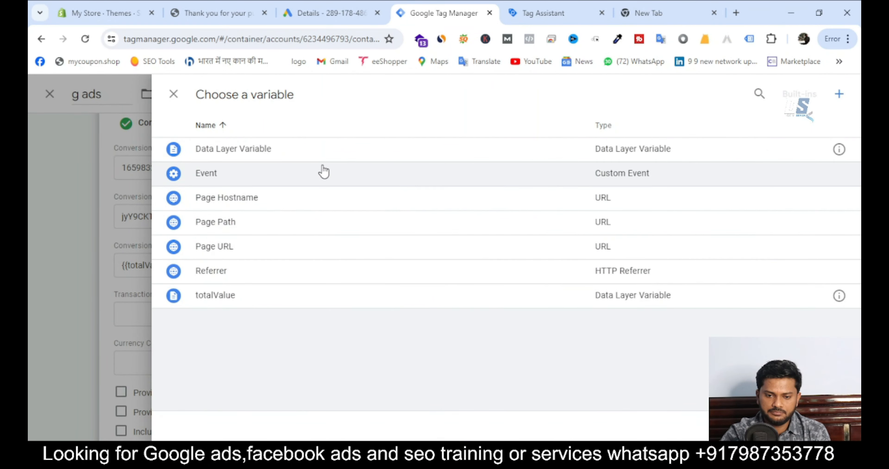
click(330, 158)
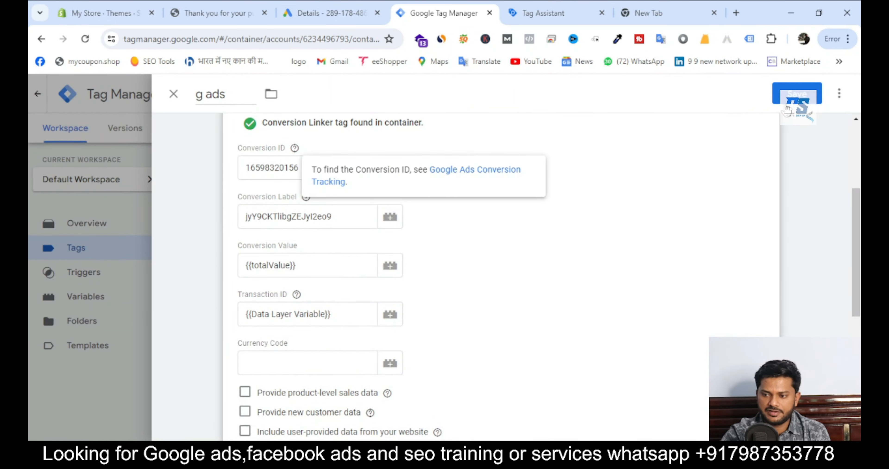
click(806, 92)
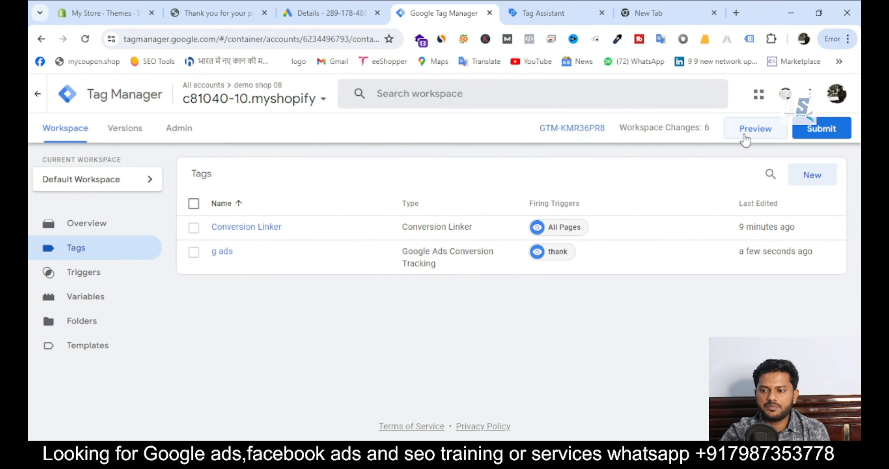
click(744, 138)
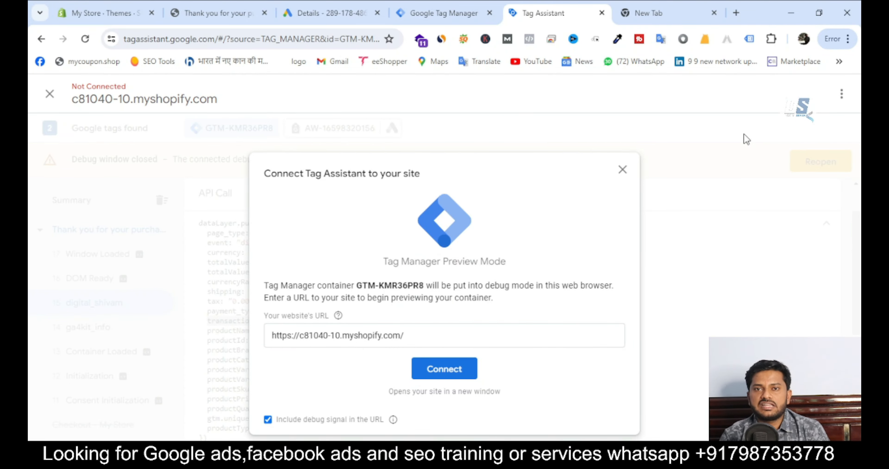
click(445, 371)
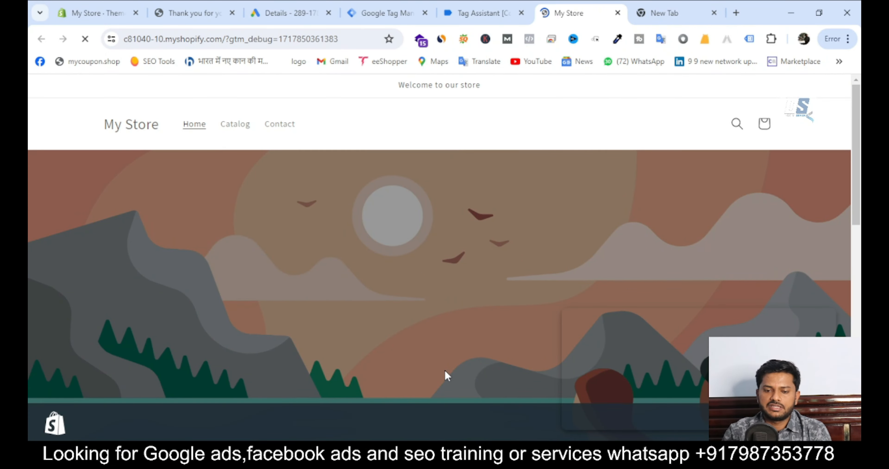
scroll(444, 370, down, 10)
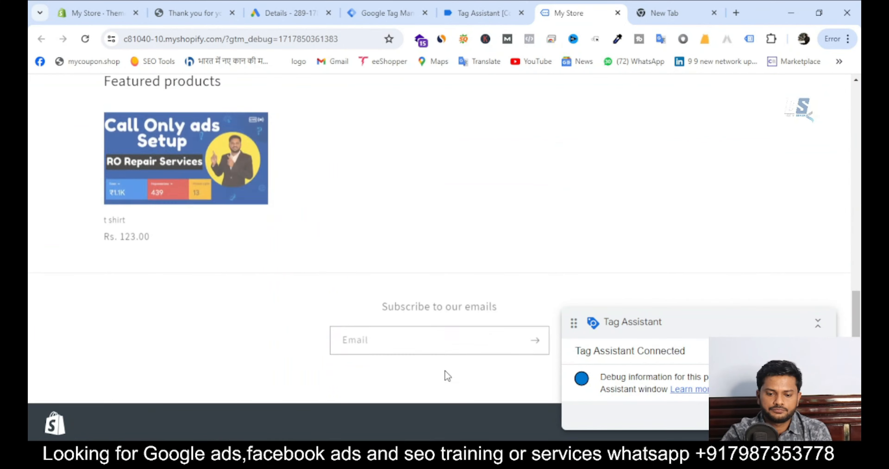
click(159, 143)
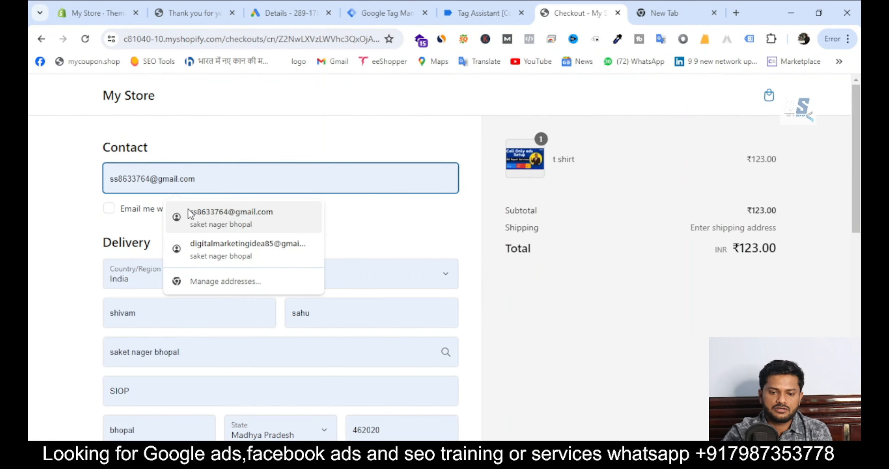
Fill the checkout's contact and delivery details from the second saved address and try to complete the order.
click(208, 252)
scroll(208, 252, down, 8)
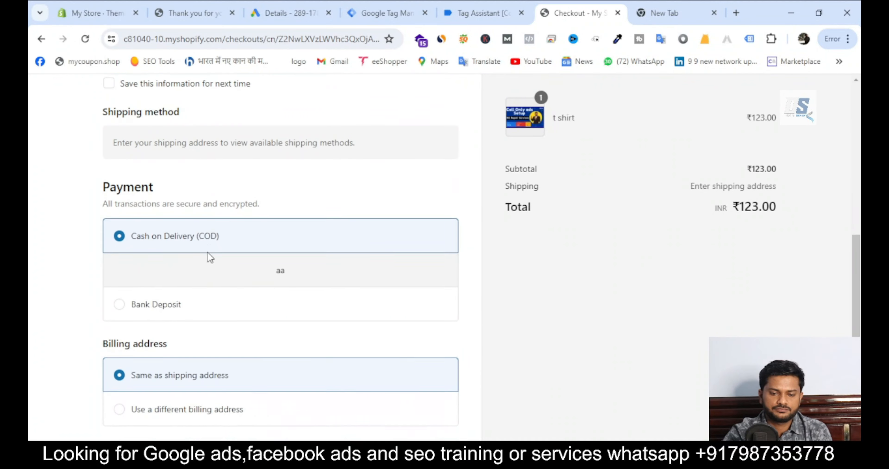
scroll(208, 258, down, 3)
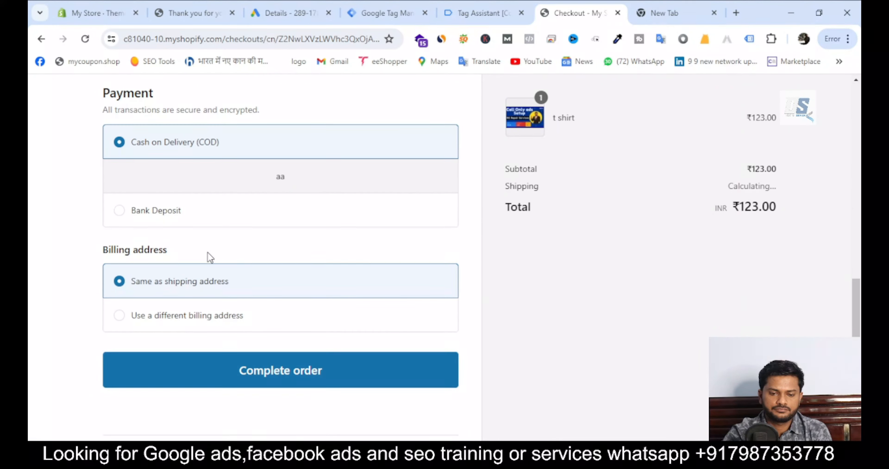
click(315, 366)
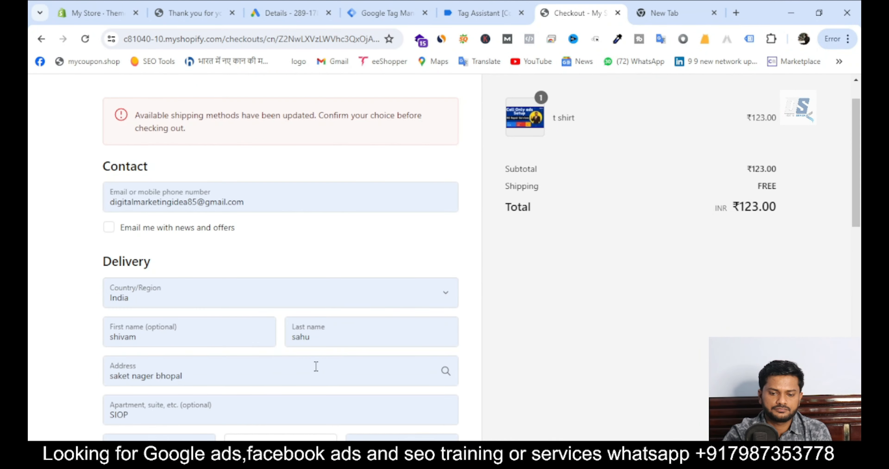
Choose Standard as the shipping method and complete the t shirt order.
scroll(260, 341, down, 10)
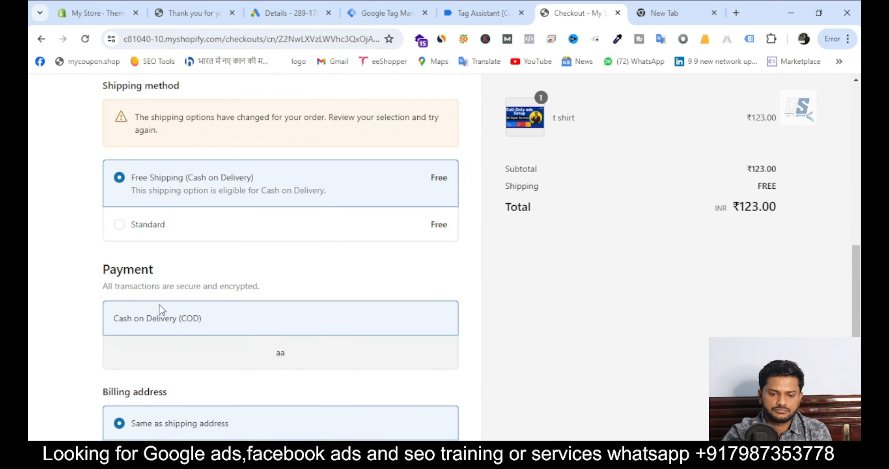
click(118, 224)
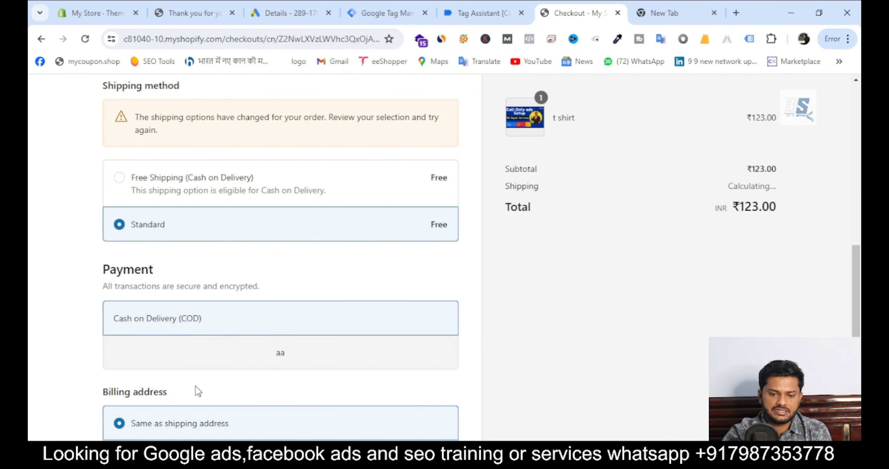
scroll(195, 386, down, 5)
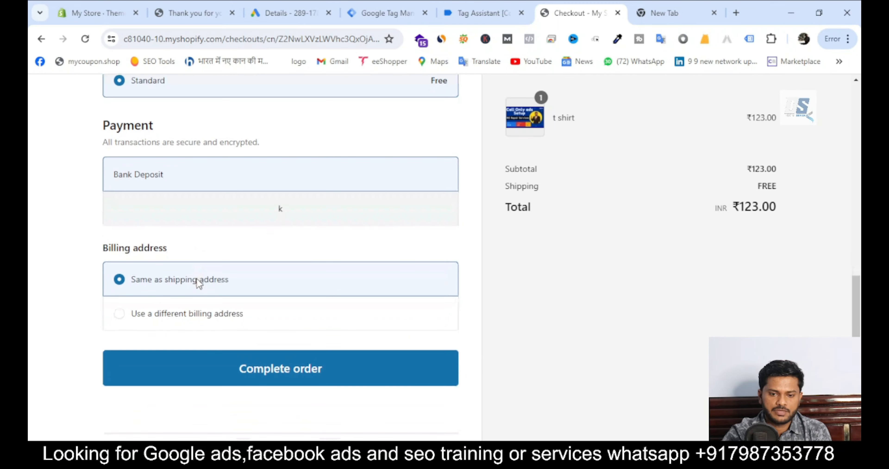
scroll(203, 311, down, 1)
click(218, 336)
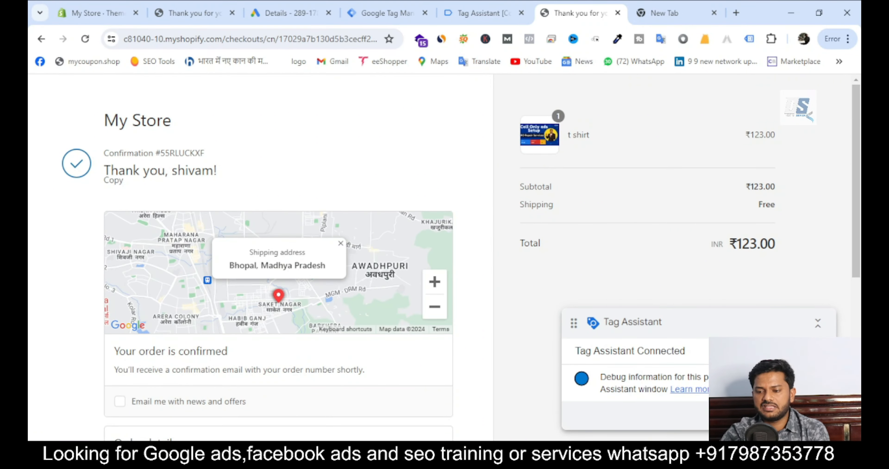
Finish the debug session on the order confirmation page and inspect the fired g ads tag's details in Tag Assistant.
click(811, 415)
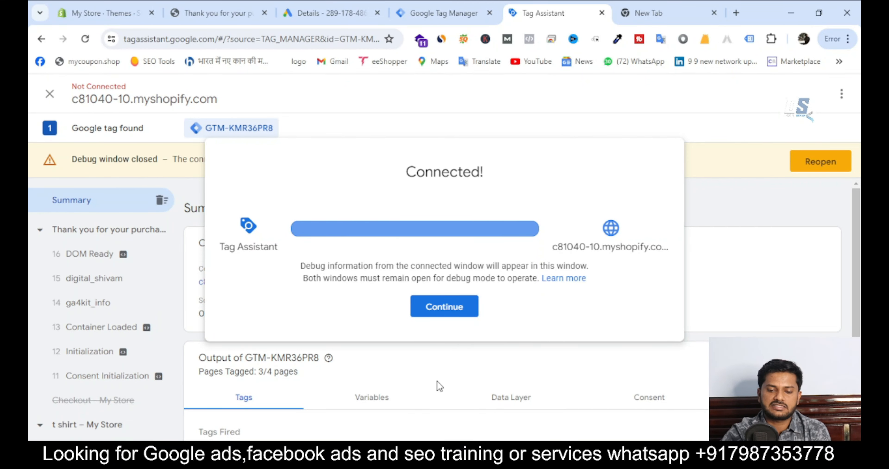
click(746, 306)
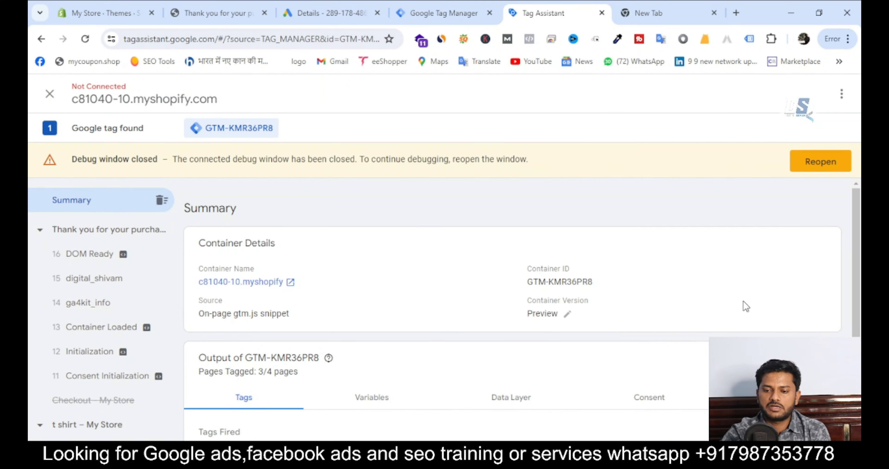
scroll(746, 306, down, 3)
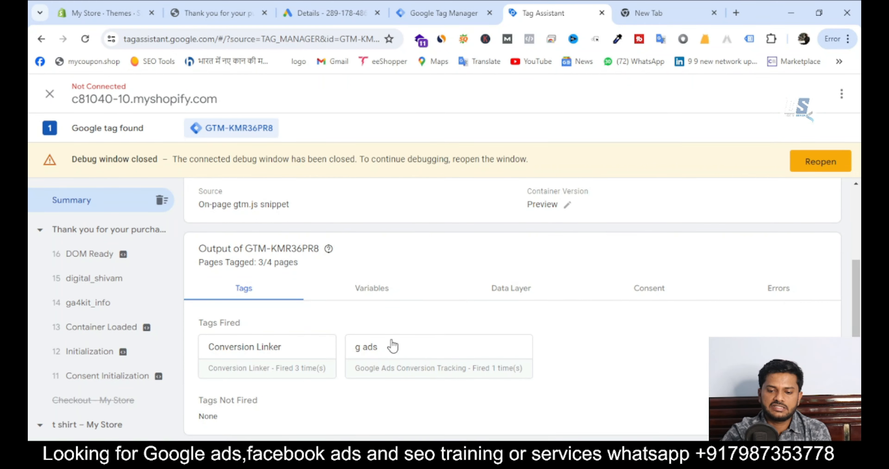
drag(355, 348, 388, 351)
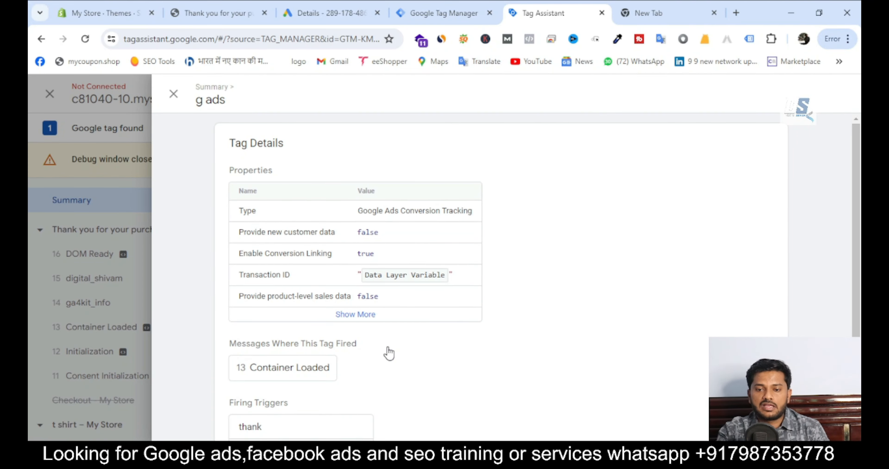
click(326, 14)
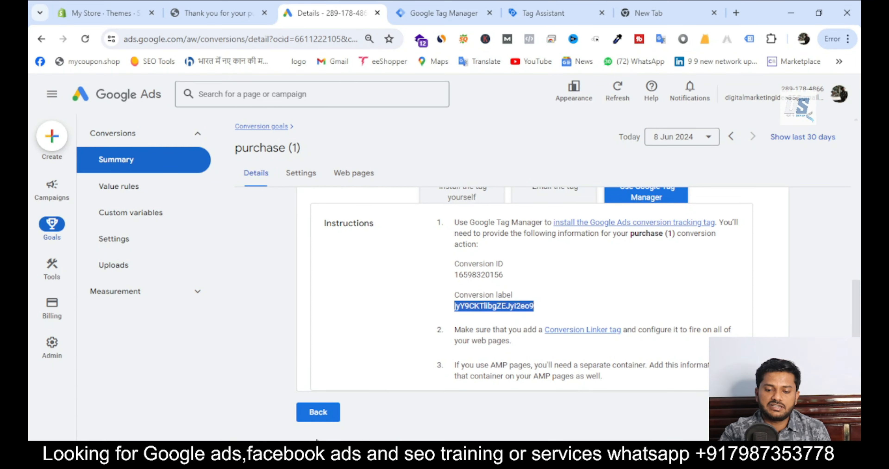
click(323, 419)
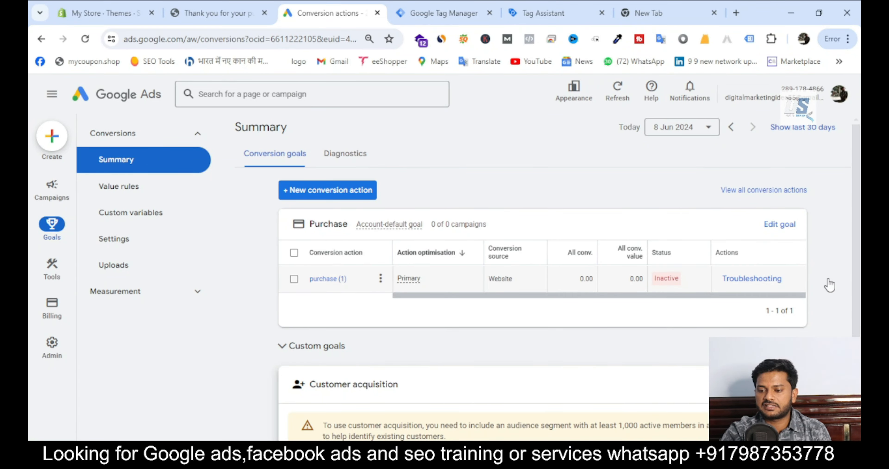
click(768, 284)
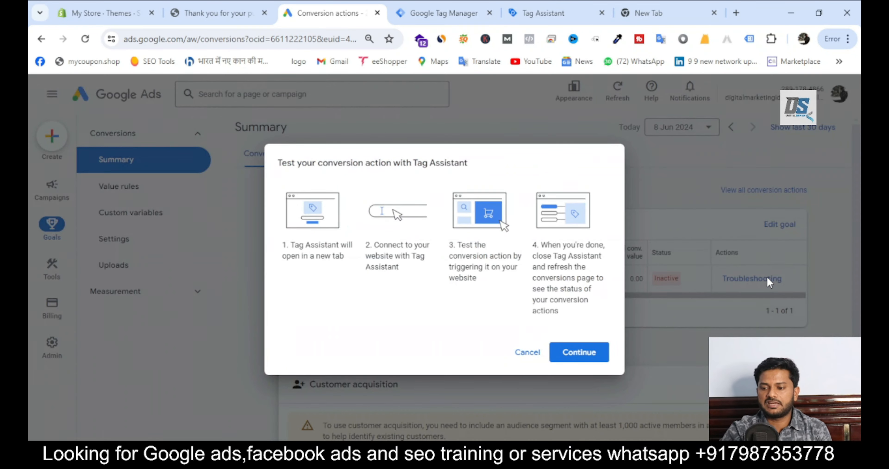
click(574, 352)
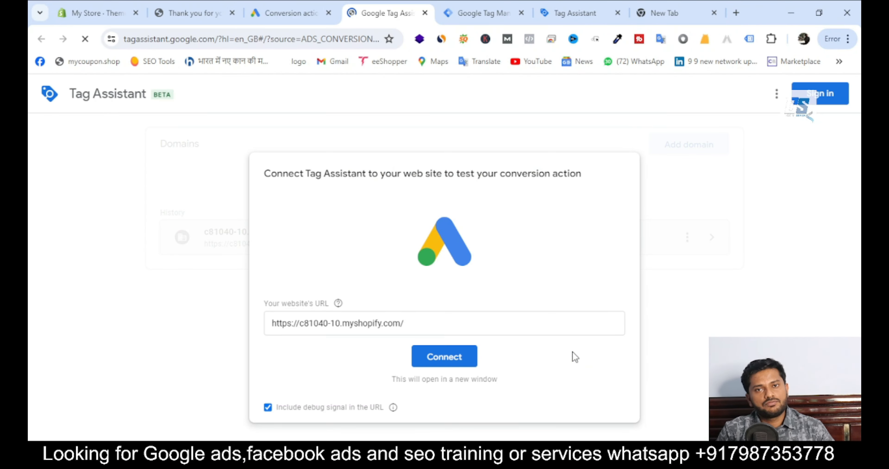
click(436, 351)
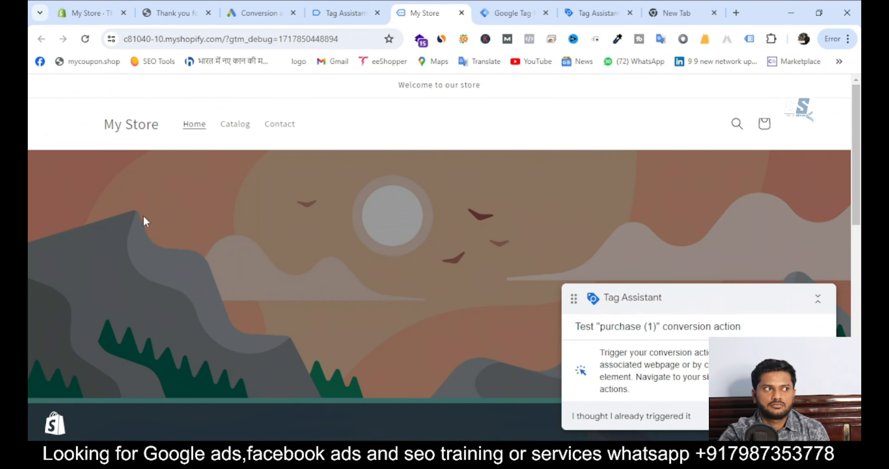
click(341, 13)
click(454, 5)
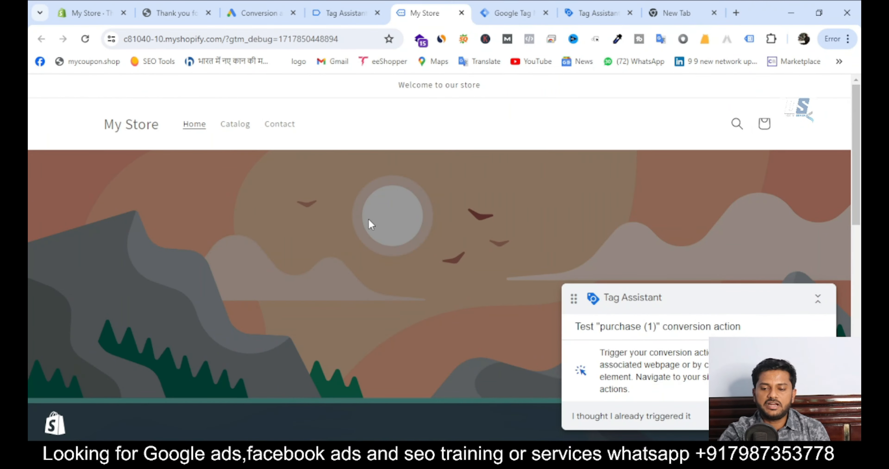
In the connected store, open the featured t shirt product and buy it immediately to reach checkout.
scroll(369, 223, down, 2)
scroll(368, 218, down, 8)
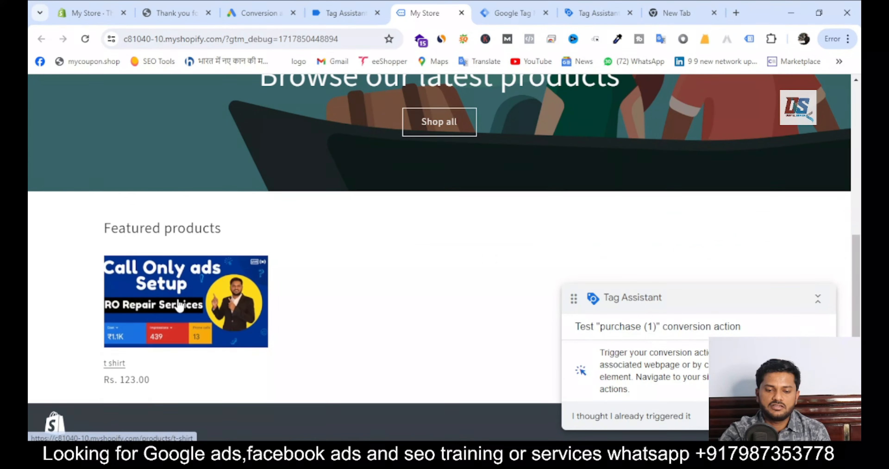
click(178, 304)
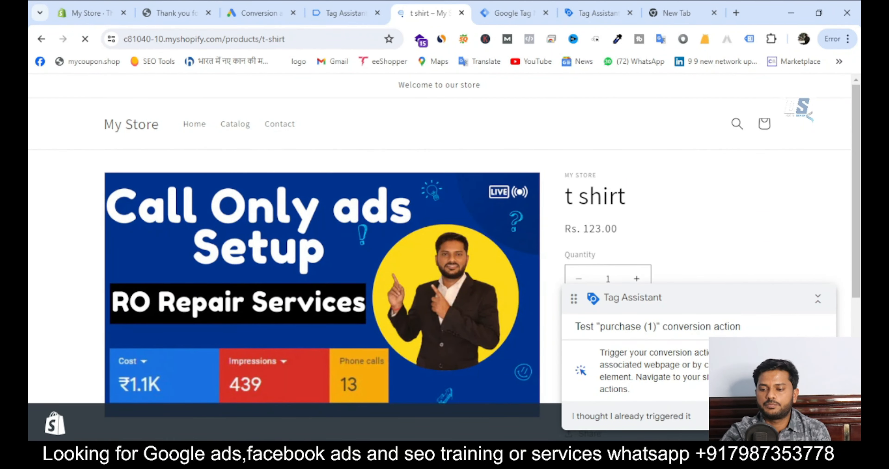
scroll(773, 265, down, 3)
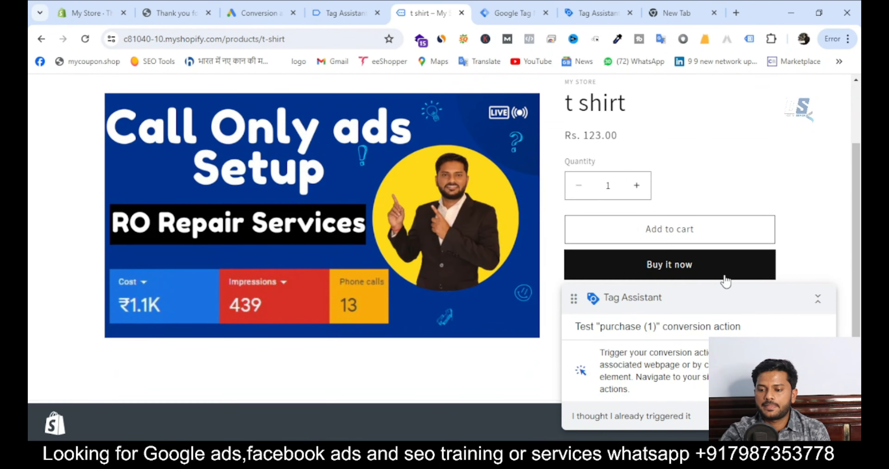
click(711, 277)
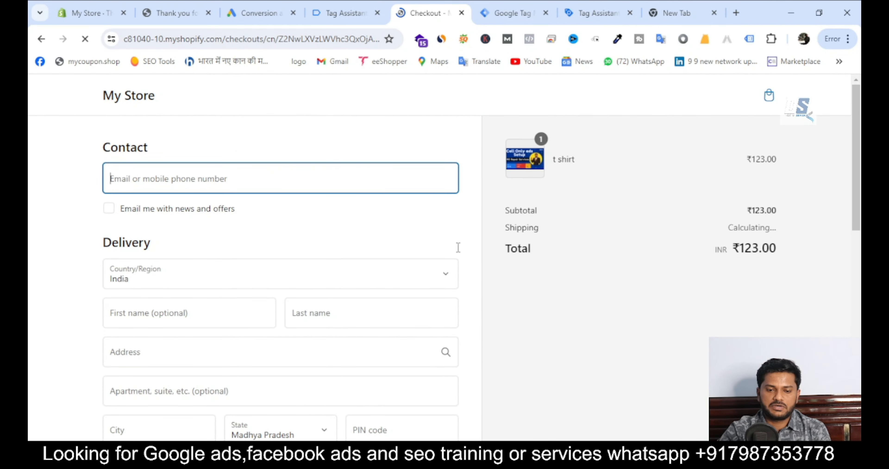
Place the order with the second saved address and Cash on Delivery, and return to the Google Ads conversion summary to check purchase (1).
click(297, 185)
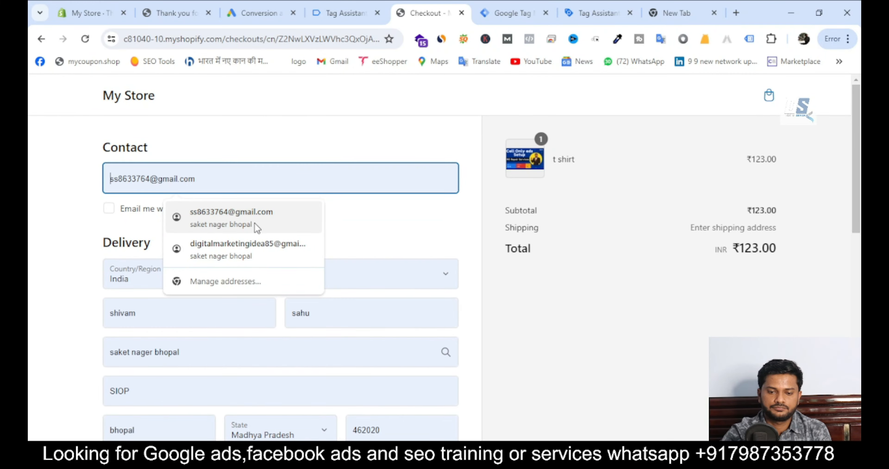
click(244, 249)
scroll(244, 241, down, 6)
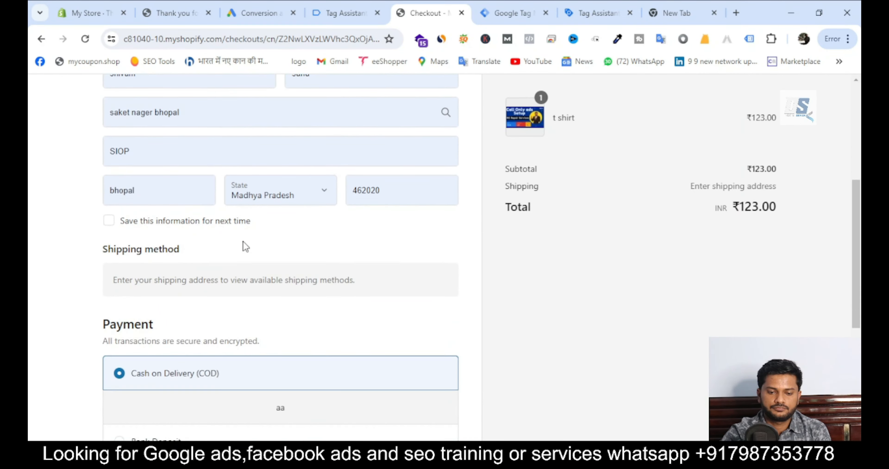
scroll(243, 241, down, 5)
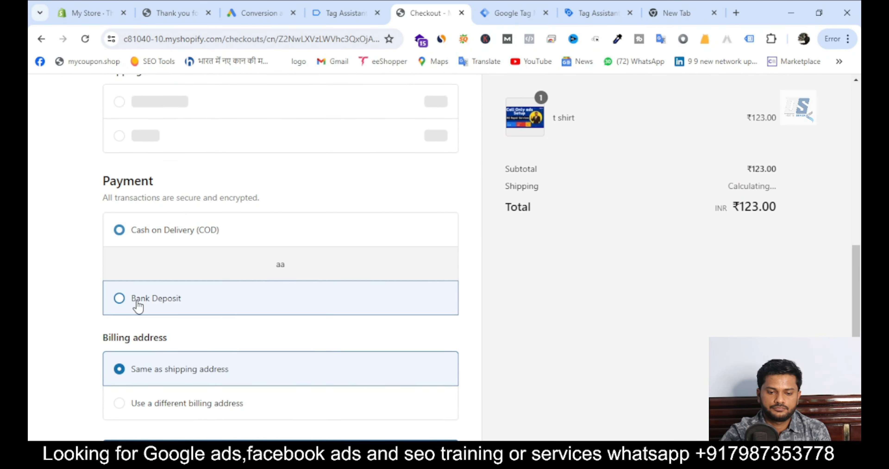
scroll(160, 377, down, 3)
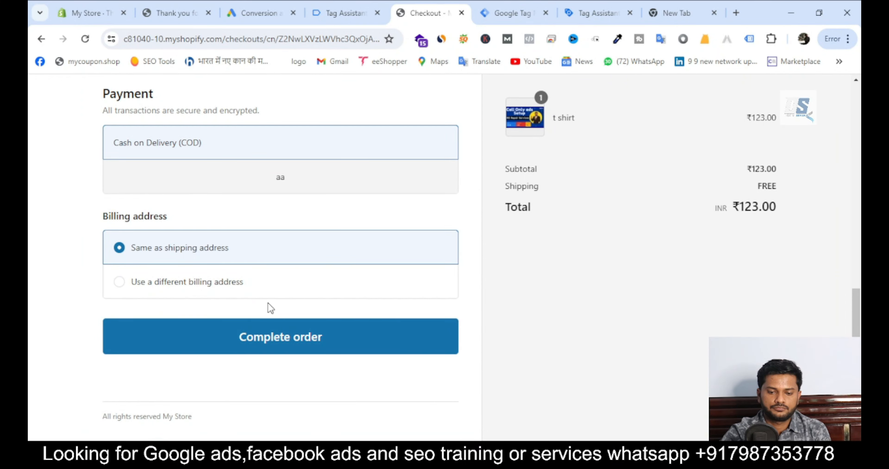
click(263, 324)
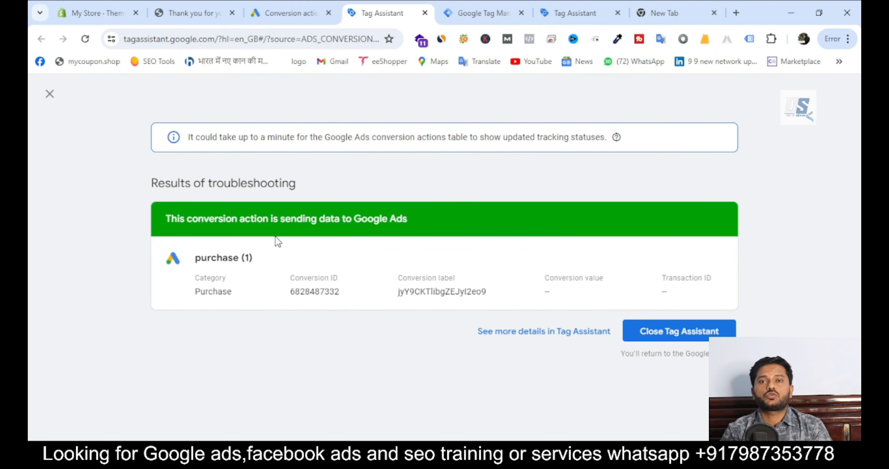
click(296, 8)
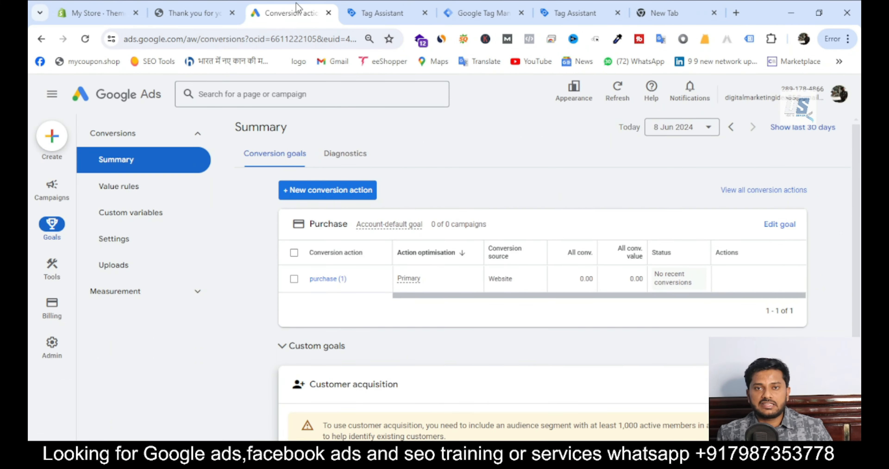